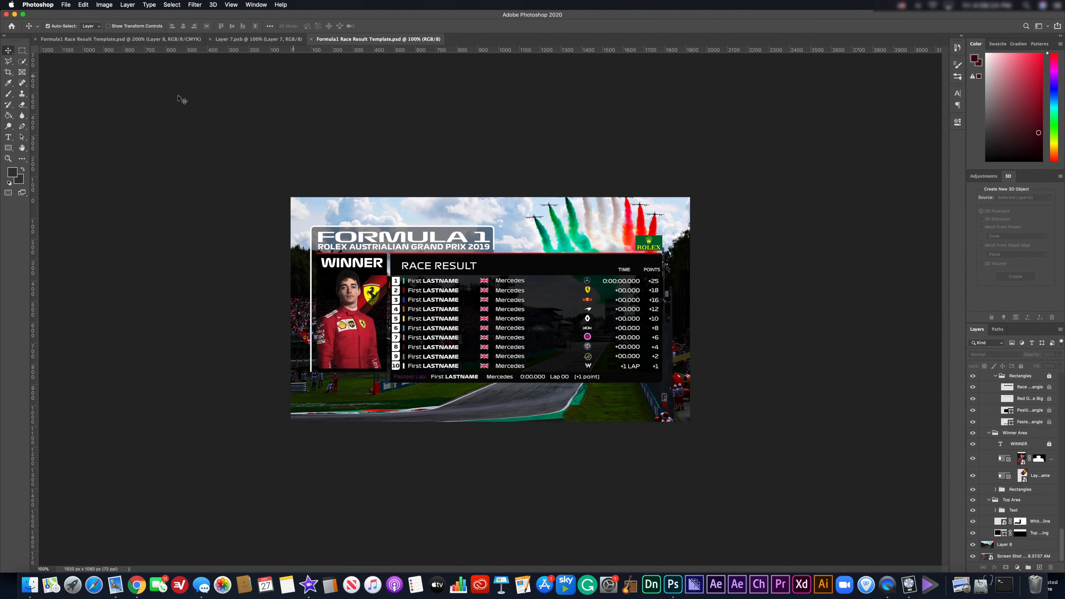
Zoom the race result graphic to 200% and scroll through the Layers panel groups.
key("super+equal")
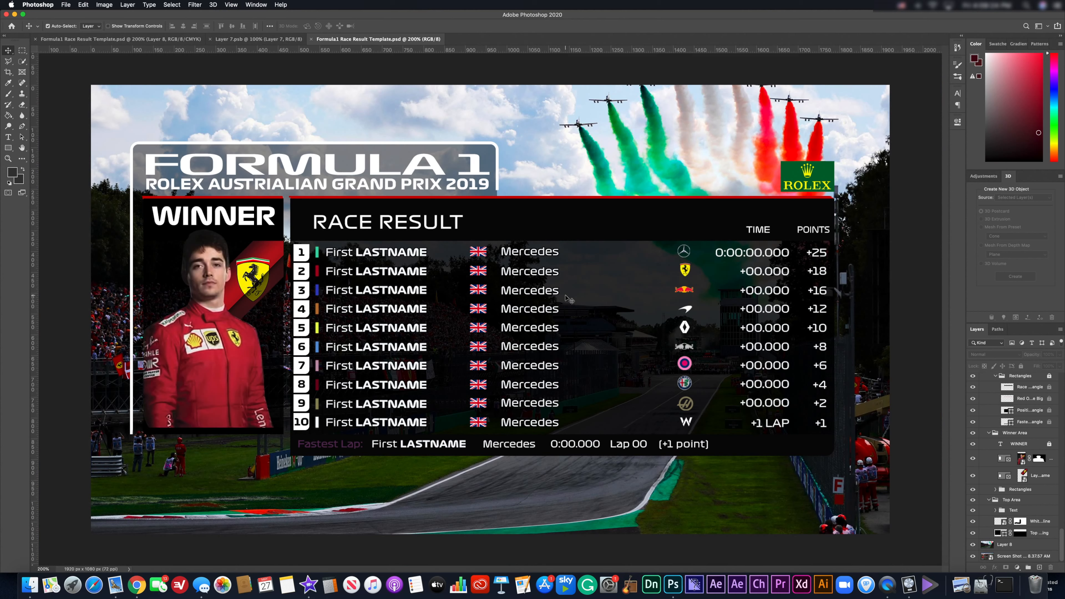
scroll(1023, 469, "up", 1)
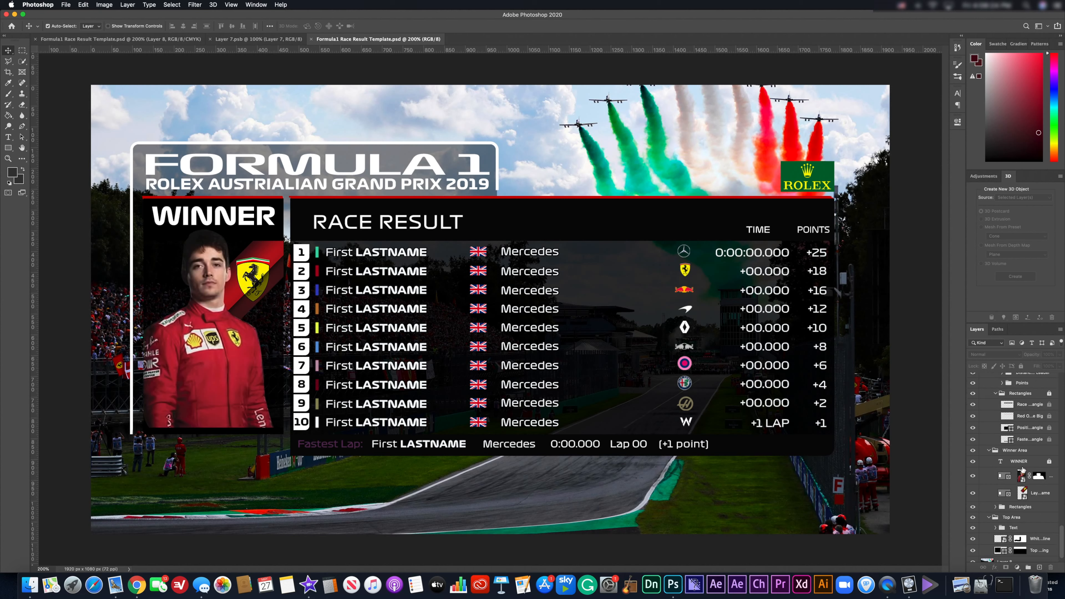
scroll(1023, 470, "up", 10)
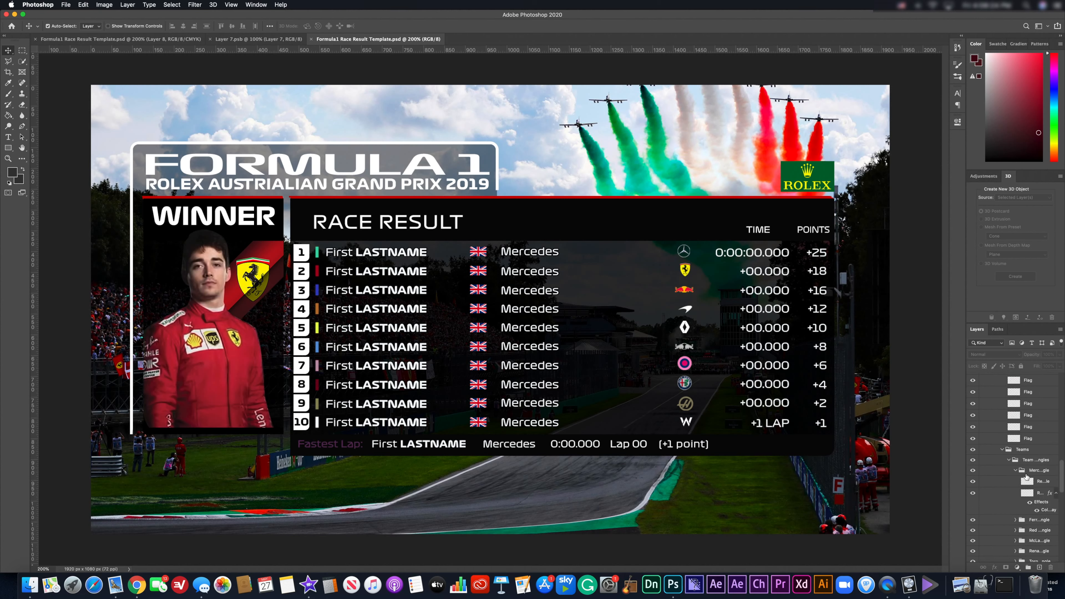
scroll(1026, 491, "up", 10)
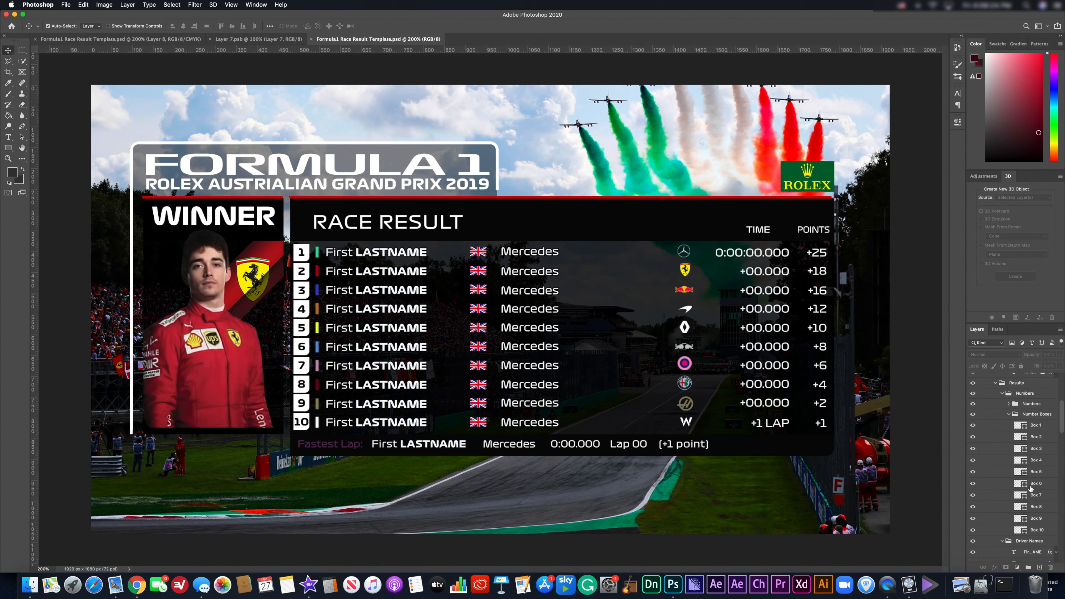
scroll(1030, 488, "up", 5)
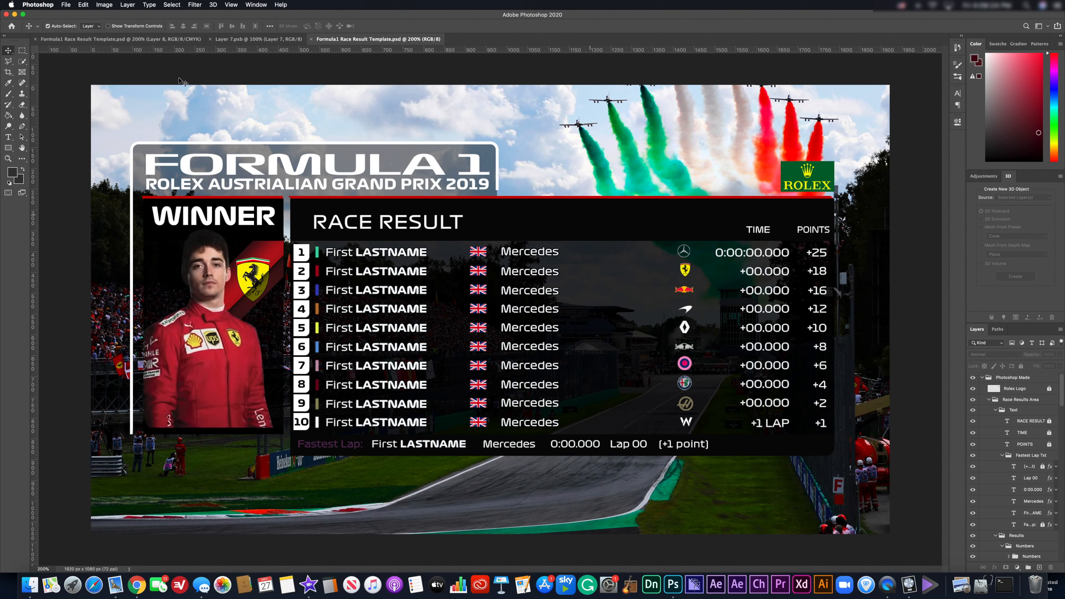
scroll(1033, 431, "down", 5)
scroll(1034, 430, "down", 10)
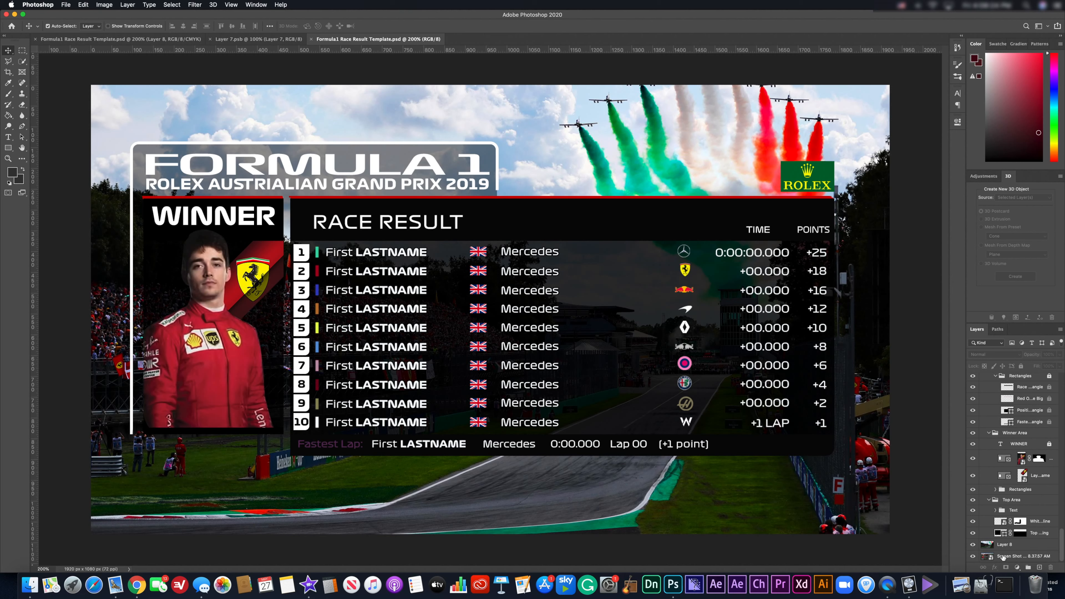
left_click(972, 556)
left_click(972, 544)
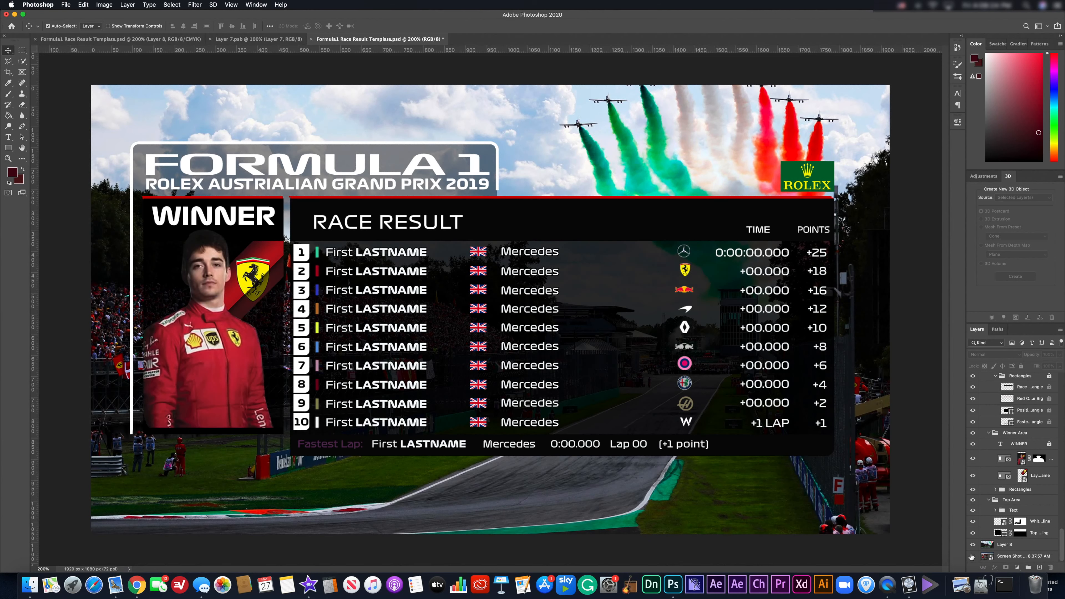
left_click(972, 544)
left_click(176, 187)
Retype the subtitle under FORMULA 1 as GRAN PREMIO D'ITALIA HEINEKEN 2019 FERRARI.
double_click(174, 185)
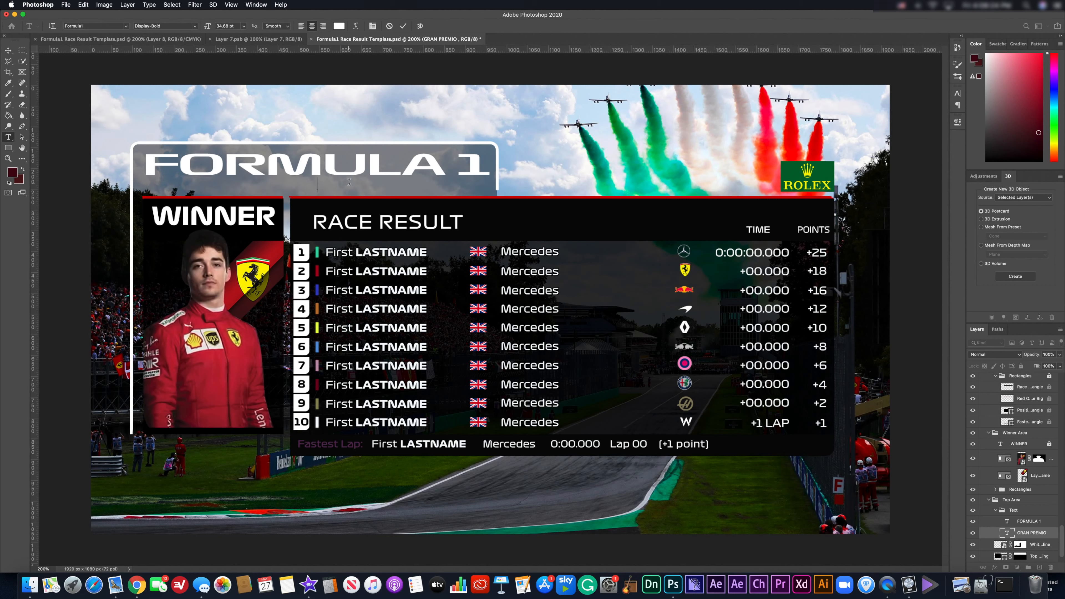
type("GE")
key("BackSpace")
type("R")
type("AN")
type(" PREMIO D")
type("'ITALIA H")
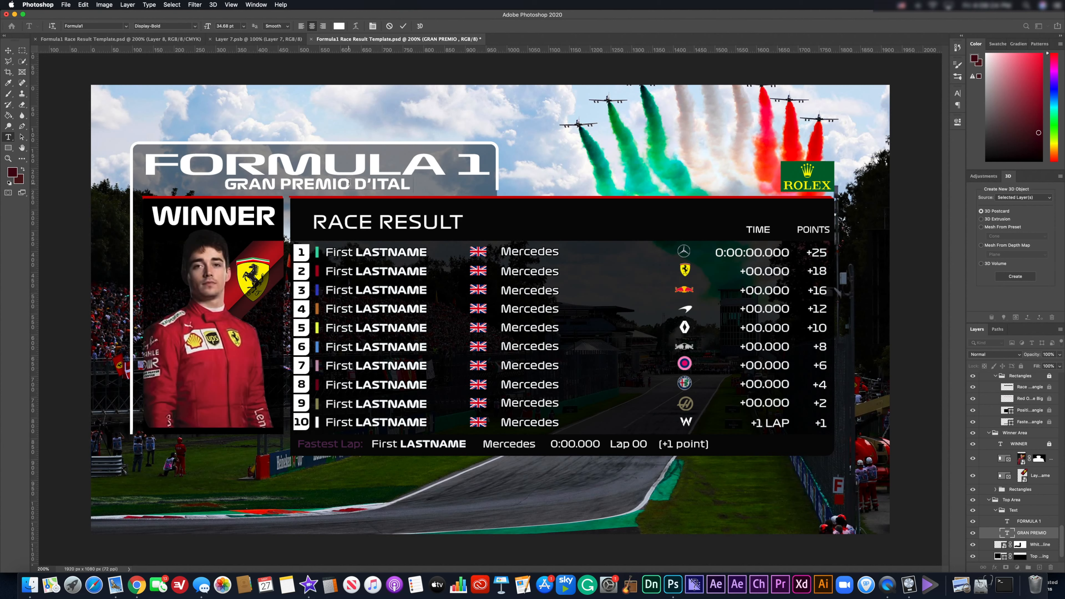
type("EINEKEN")
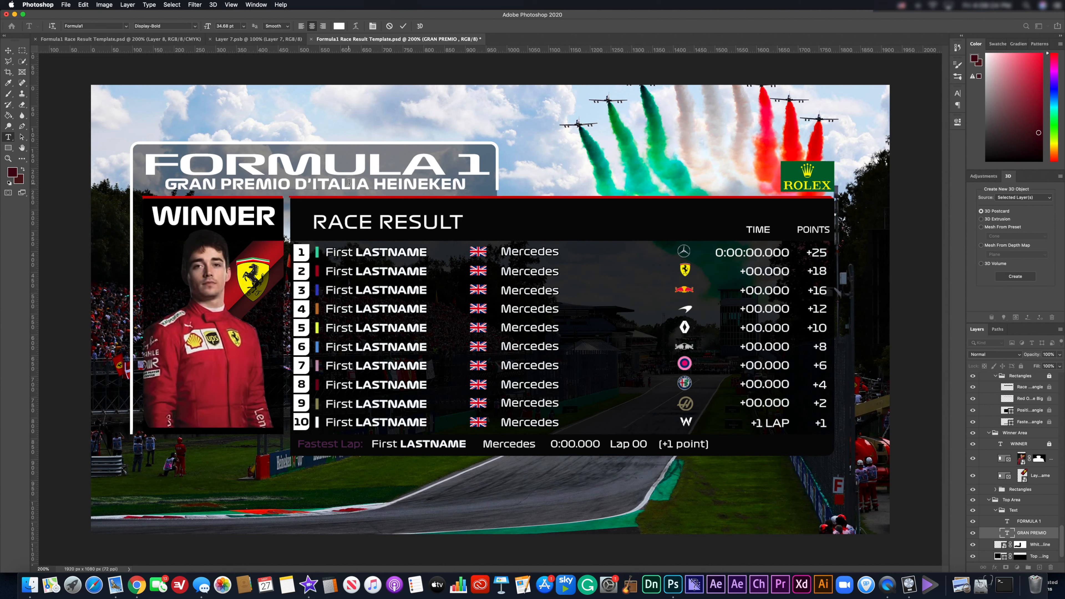
type(" 209")
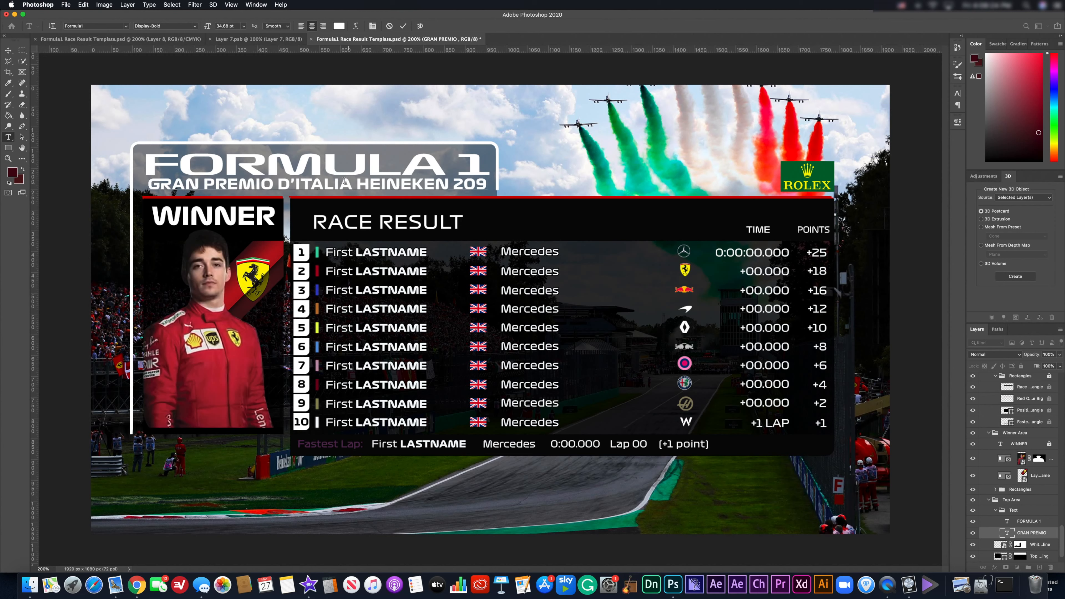
key("BackSpace")
type("2")
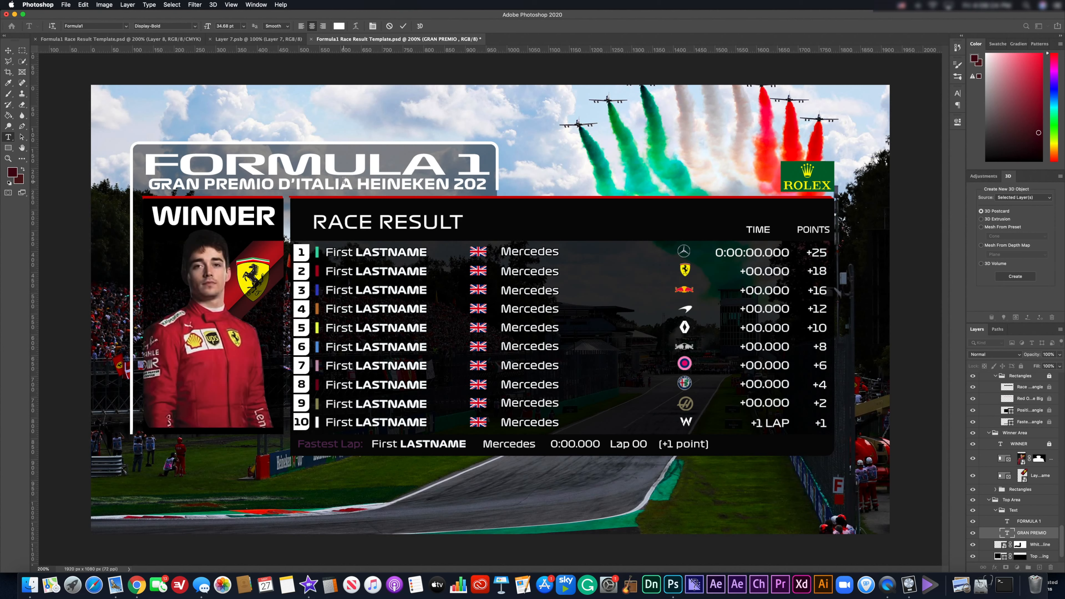
key("BackSpace")
type("19")
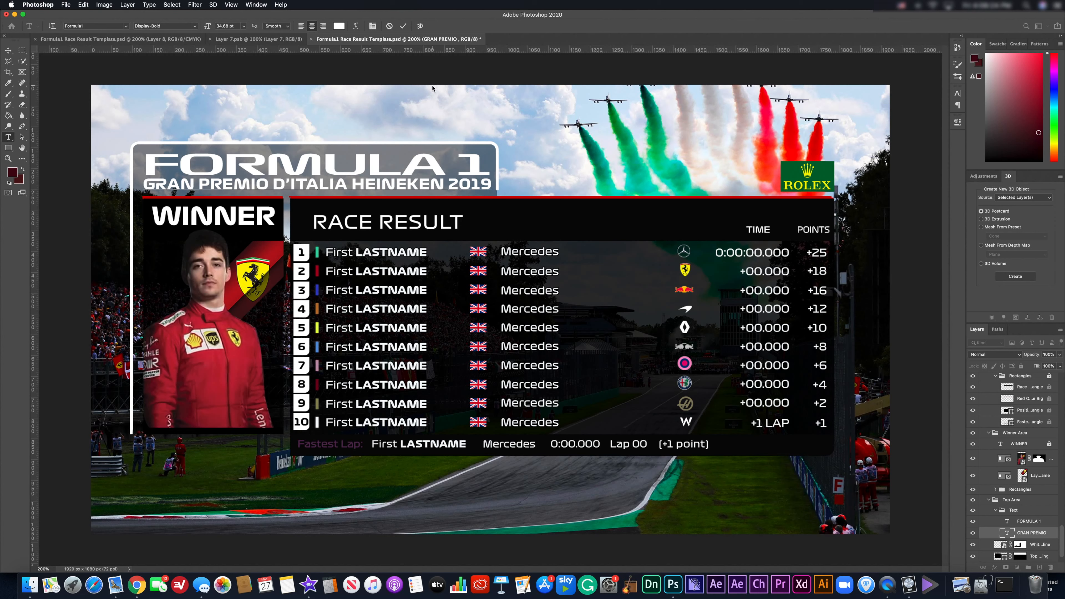
key("super+Left")
key("super+Left")
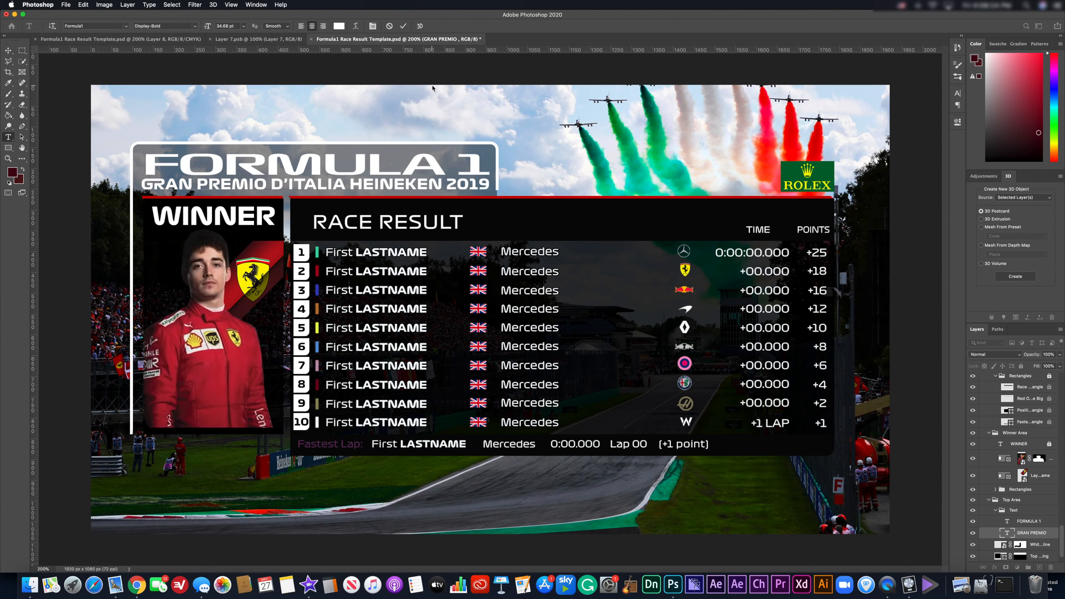
type("FERRAR")
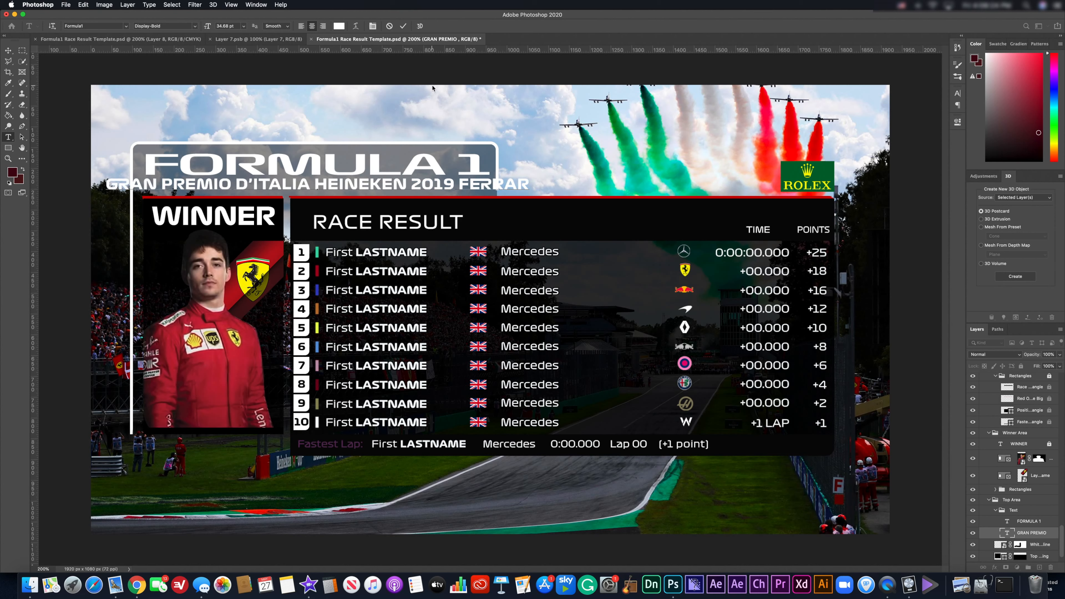
type("I")
Tighten the subtitle's tracking in the Character panel so it fits the banner, then commit.
left_click_drag(531, 185, 64, 180)
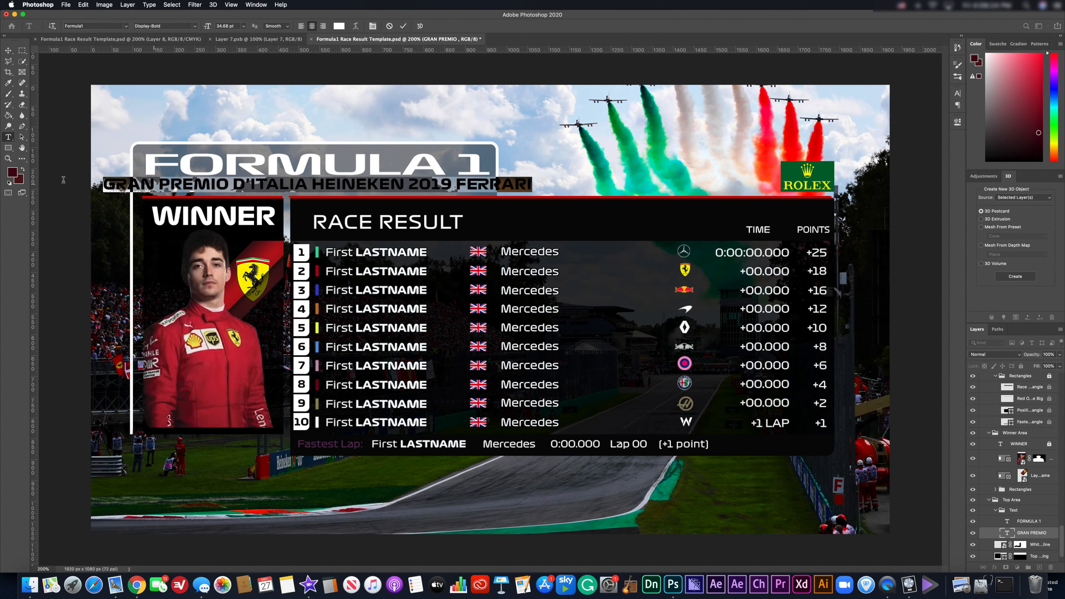
left_click(956, 99)
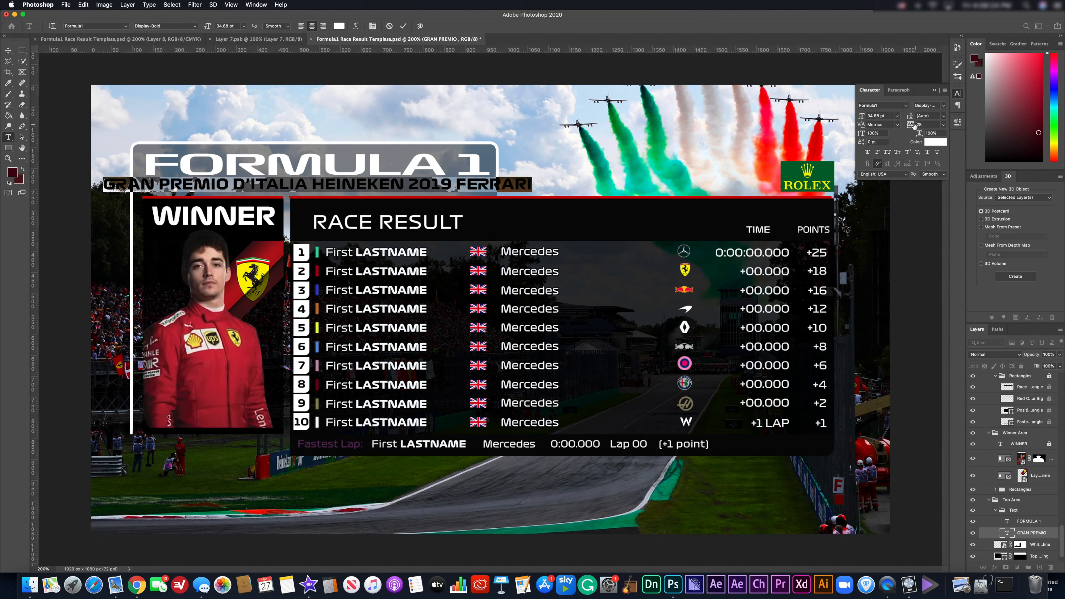
mouse_move(909, 125)
left_mouse_down()
mouse_move(897, 126)
mouse_move(908, 125)
left_mouse_up()
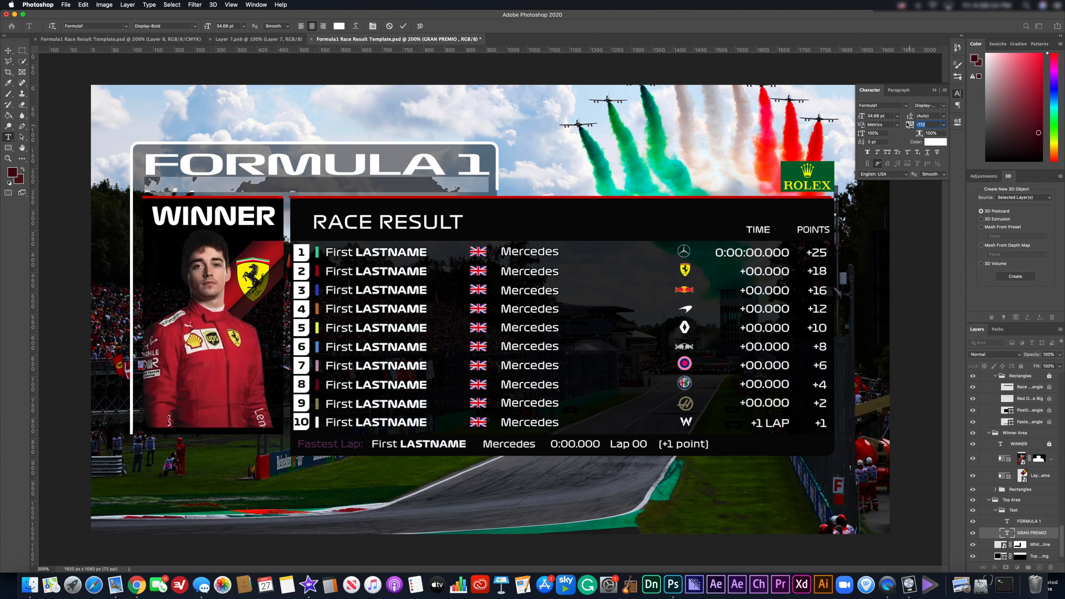
left_click(934, 90)
left_click(8, 51)
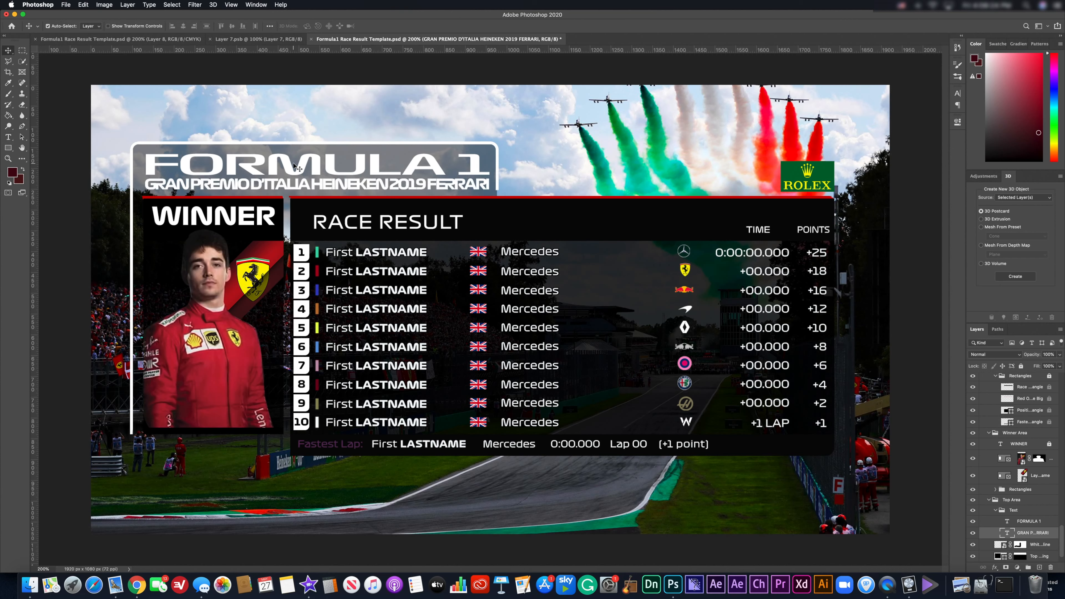
Compare the old subtitle via undo/redo, then swap the R in GRAN PREMIO for an alternate glyph.
key("super+z")
key("super+z")
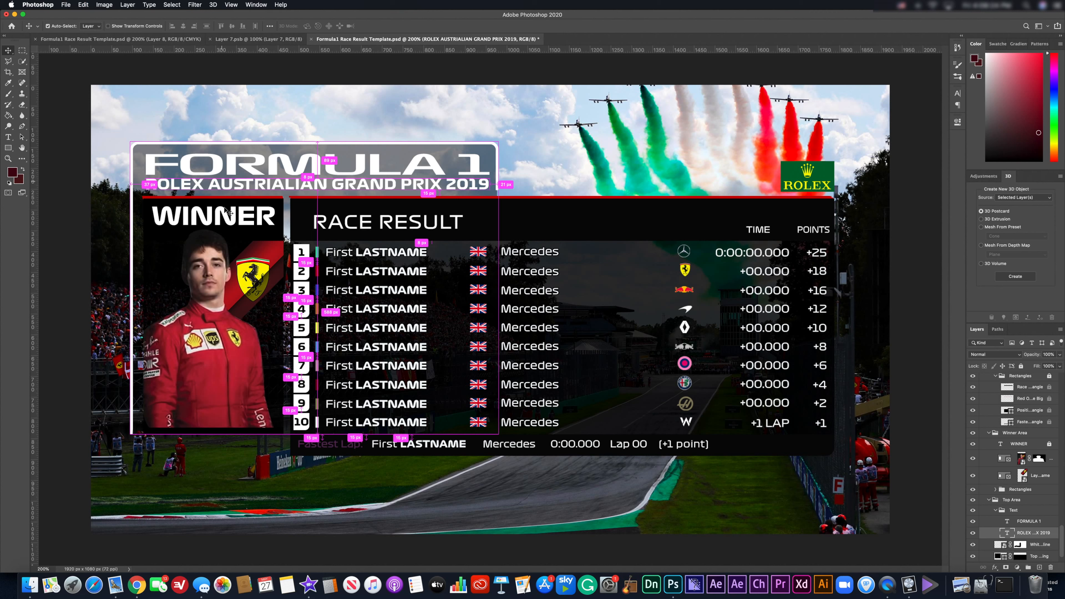
key("super+shift+z")
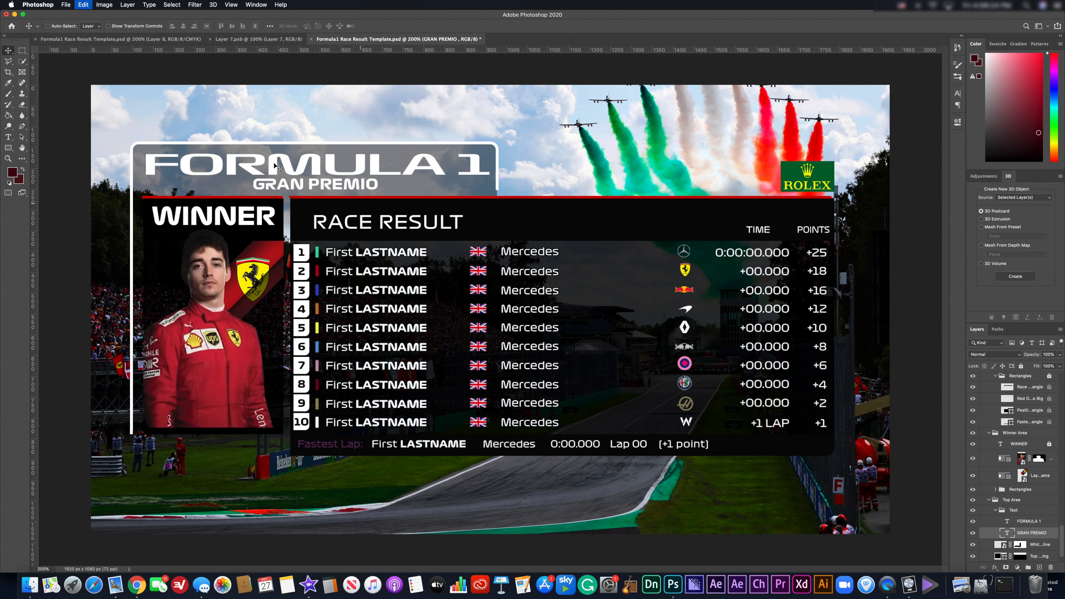
double_click(265, 185)
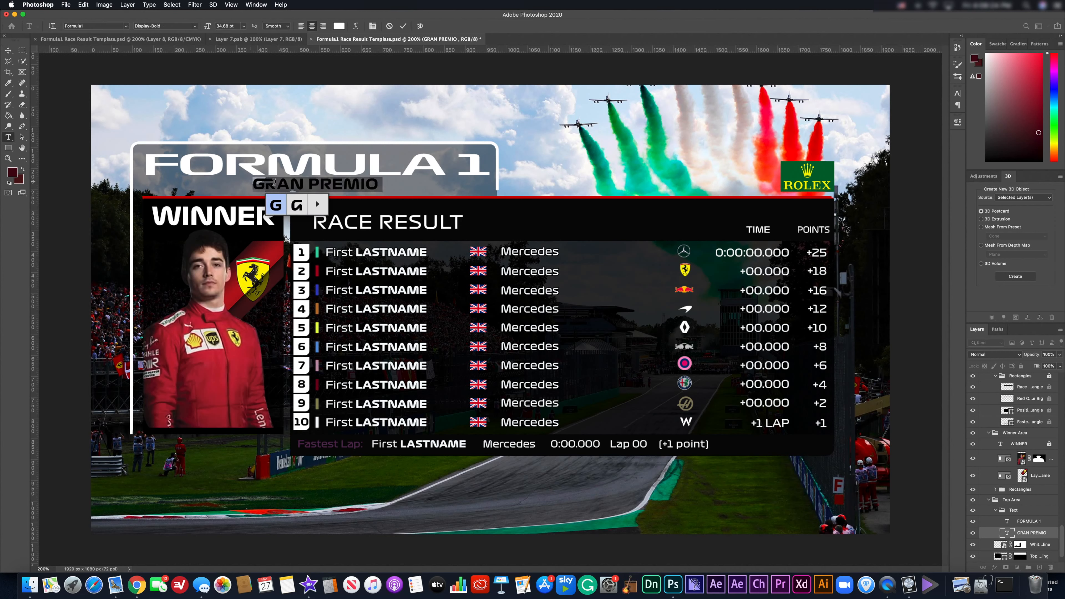
left_click(260, 184)
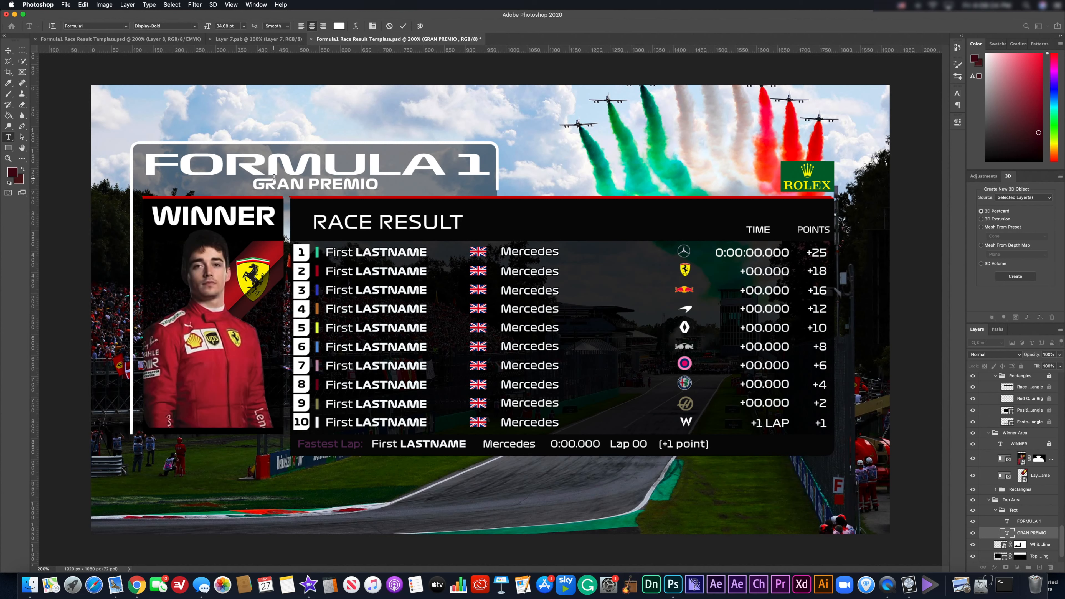
left_click_drag(277, 181, 266, 181)
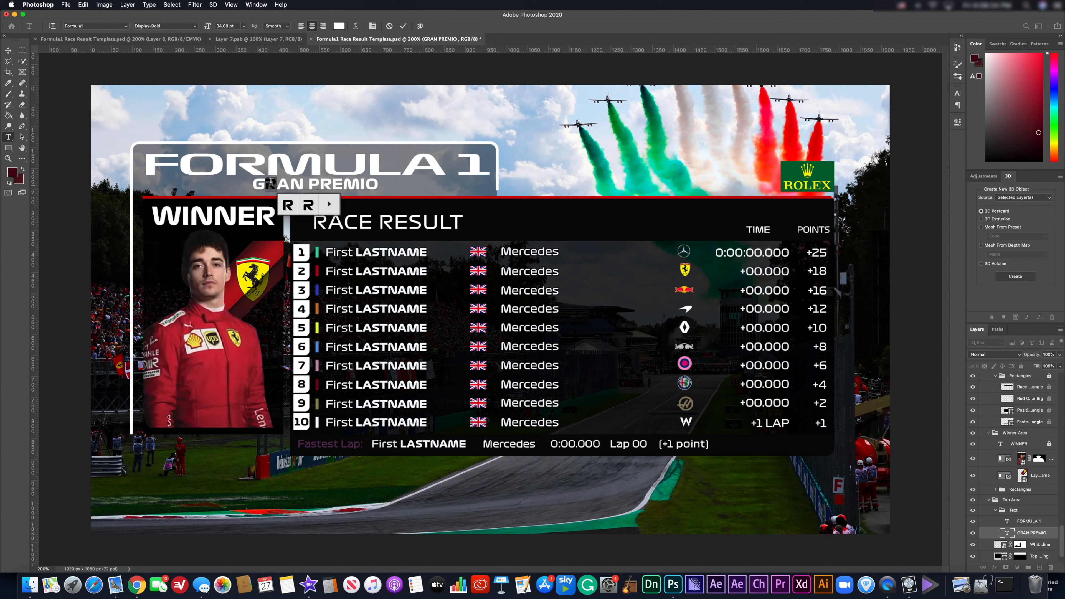
left_click(273, 185)
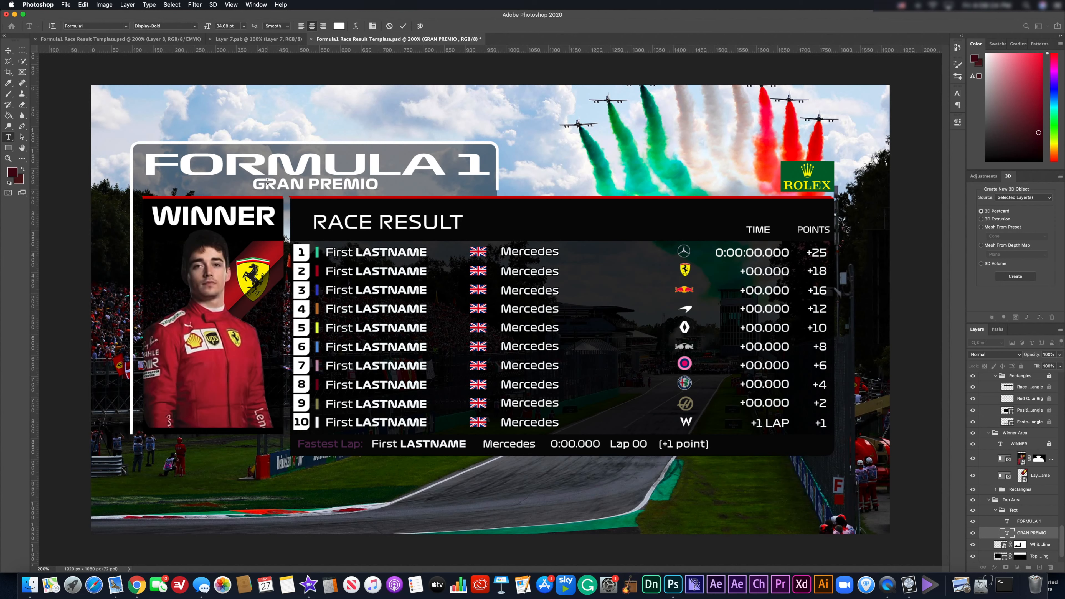
left_click_drag(265, 182, 273, 185)
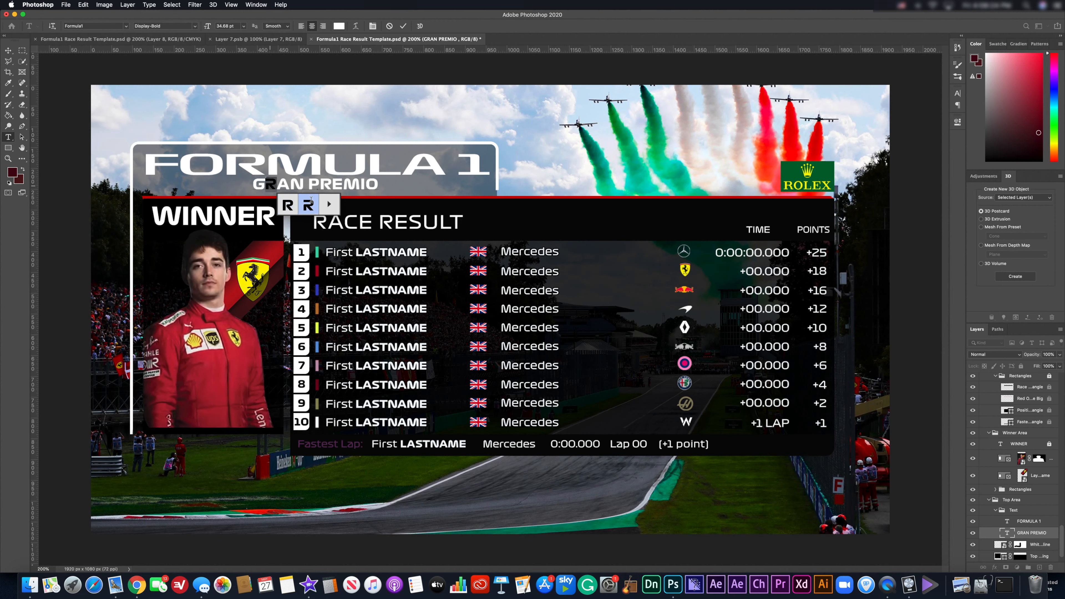
left_click(286, 204)
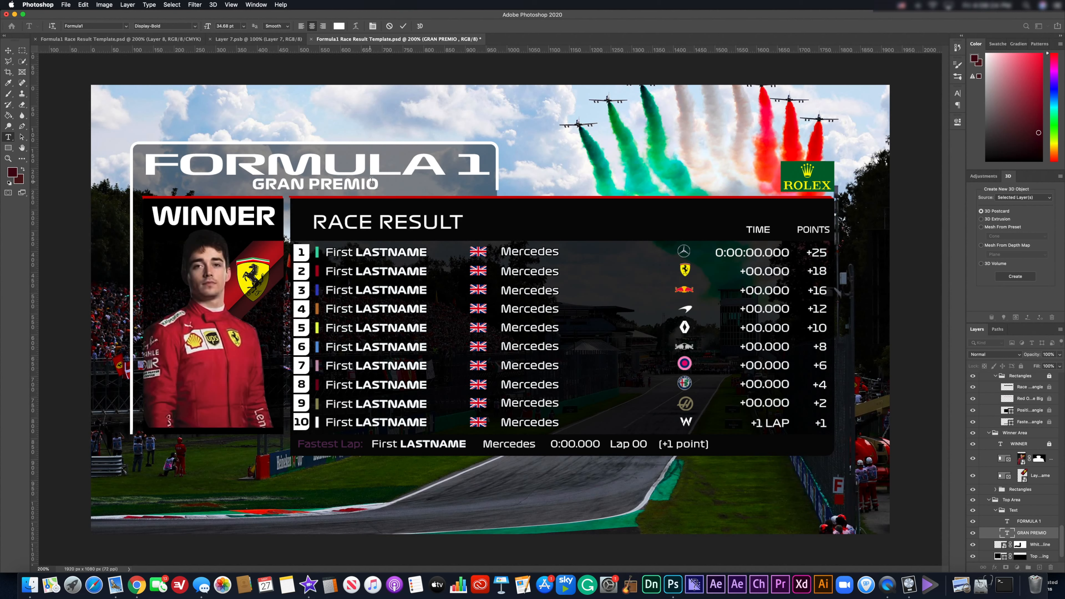
Give the M in PREMIO an alternate letterform and click off to deselect.
left_click_drag(344, 183, 359, 182)
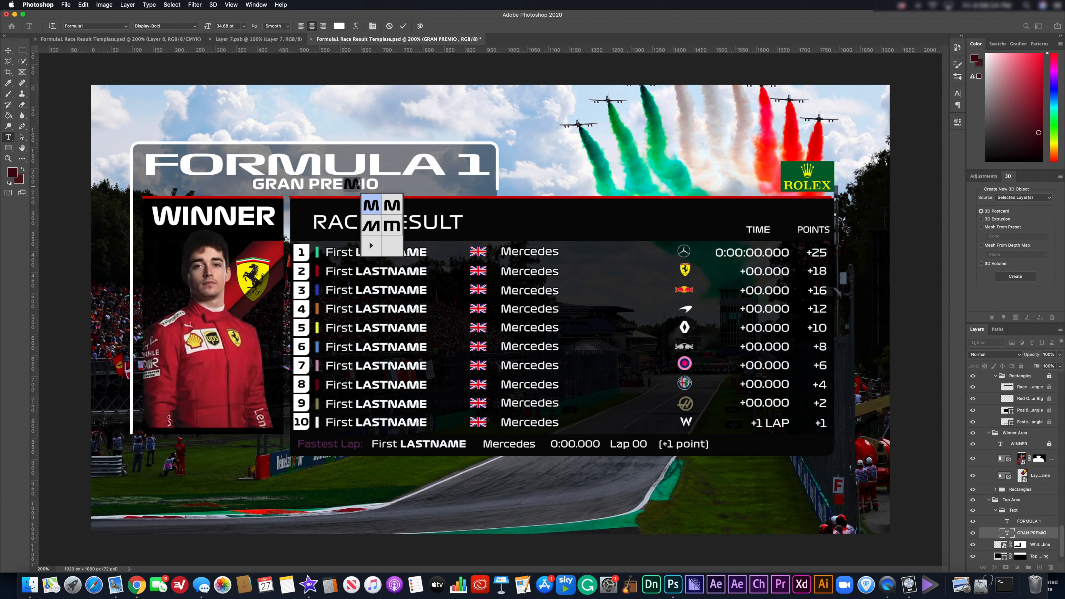
left_click(360, 185)
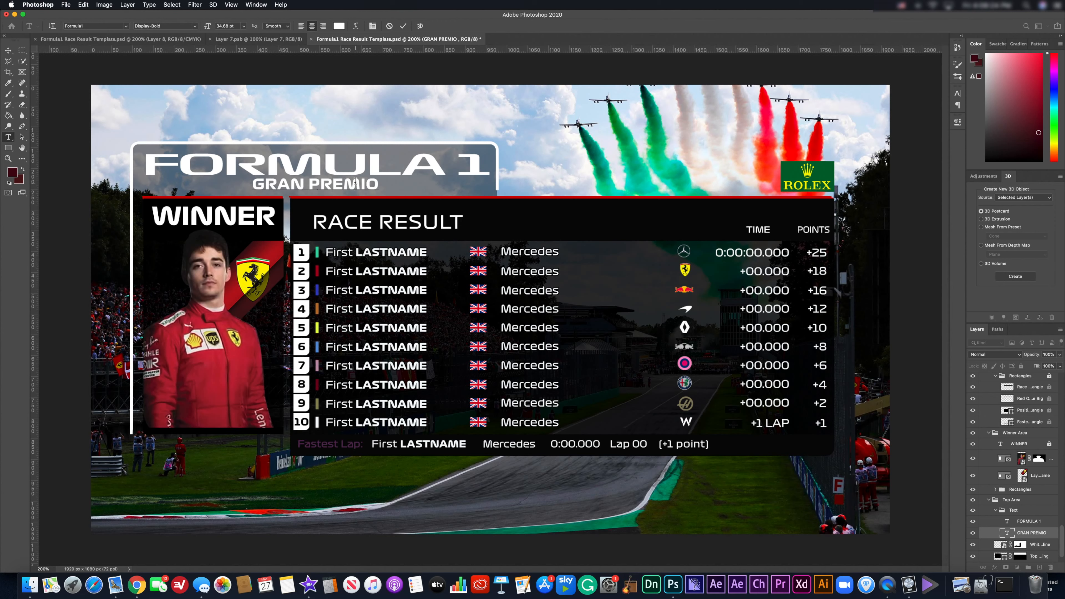
left_click_drag(357, 182, 348, 182)
mouse_move(354, 186)
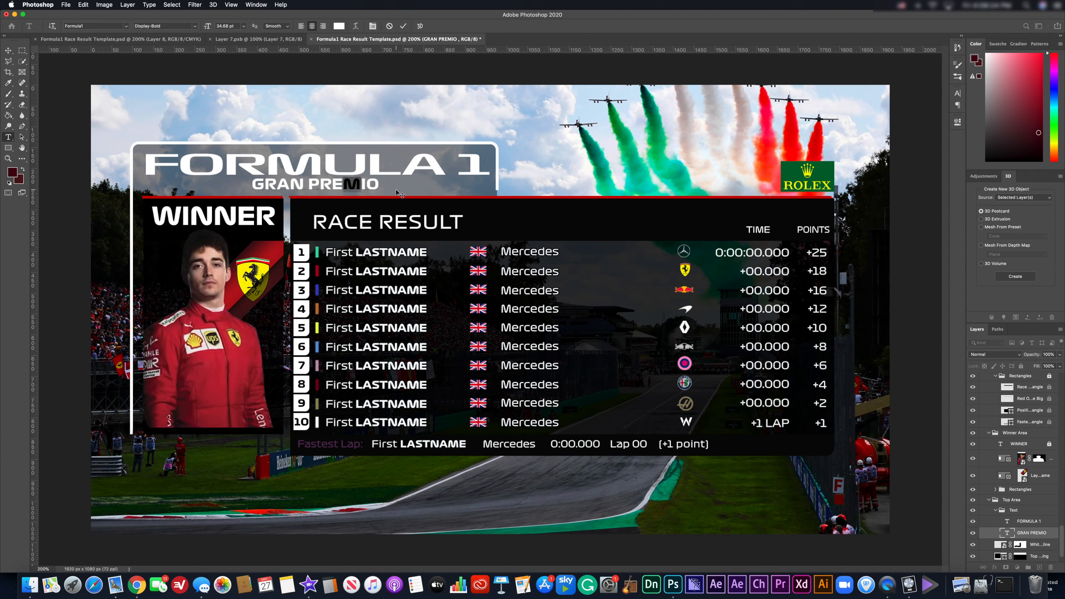
left_click(393, 190)
Swap the M in the fastest-lap 'First LASTNAME' for an alternate glyph.
left_click(454, 447)
triple_click(455, 444)
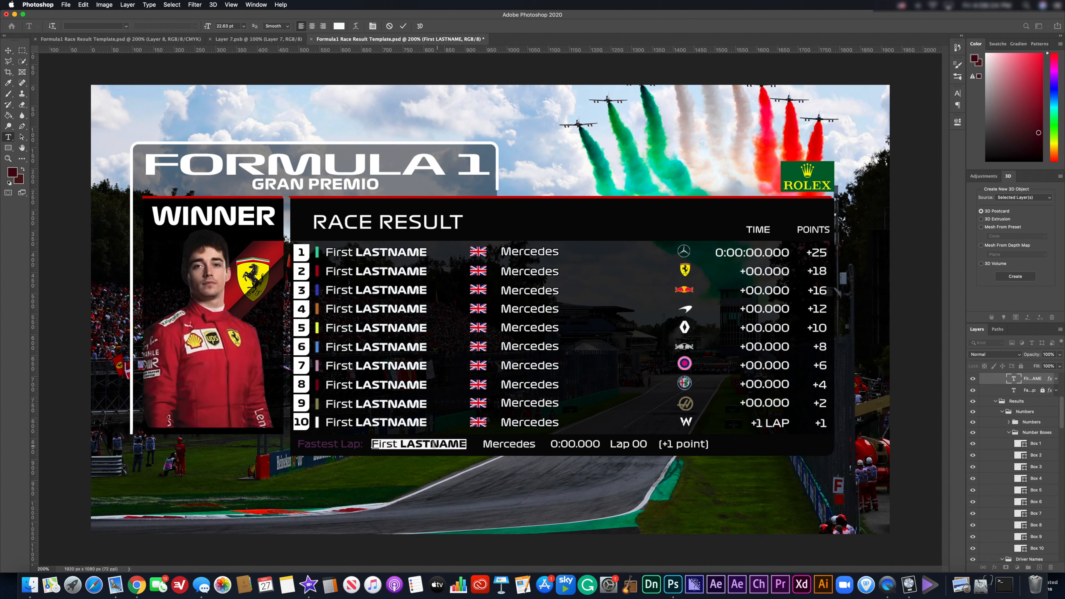
left_click(450, 444)
left_click_drag(449, 445, 460, 443)
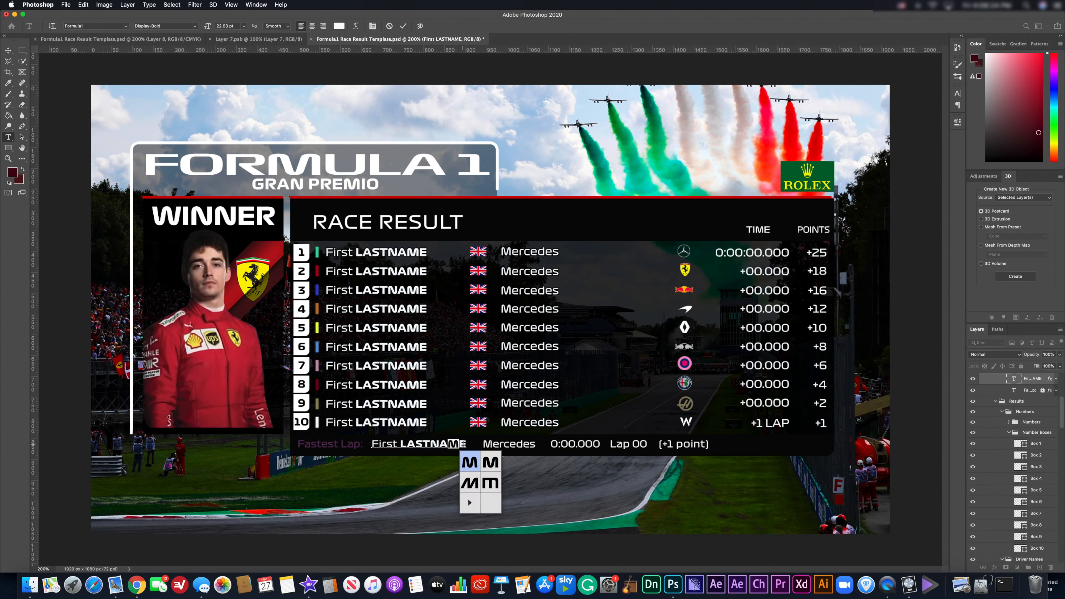
left_click(491, 462)
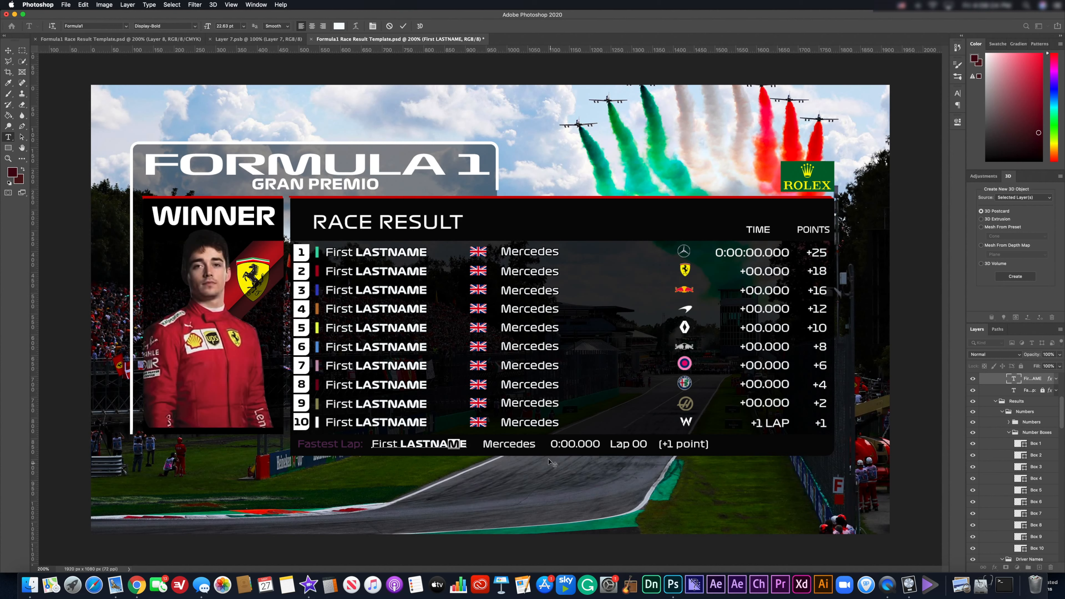
left_click(427, 441)
Undo the alternate M in LASTNAME, commit, and revert the GRAN PREMIO M as well.
key("super")
key("super+z")
left_click(8, 51)
key("super+z")
key("super+z")
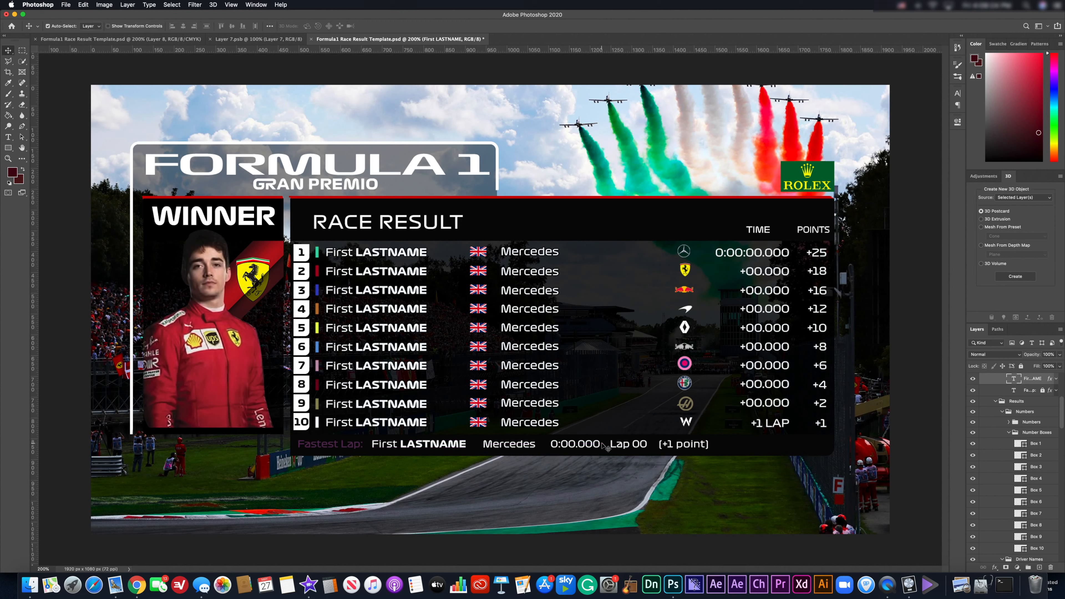
key("super+z")
key("super+z")
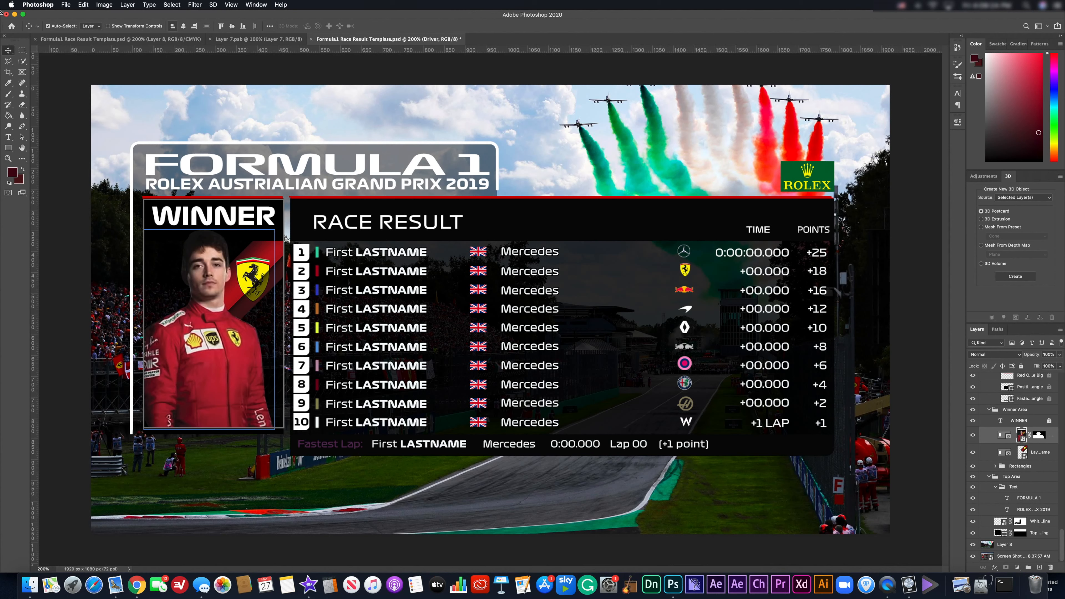
Deselect the winner photo layer by clicking on the canvas.
left_click(71, 72)
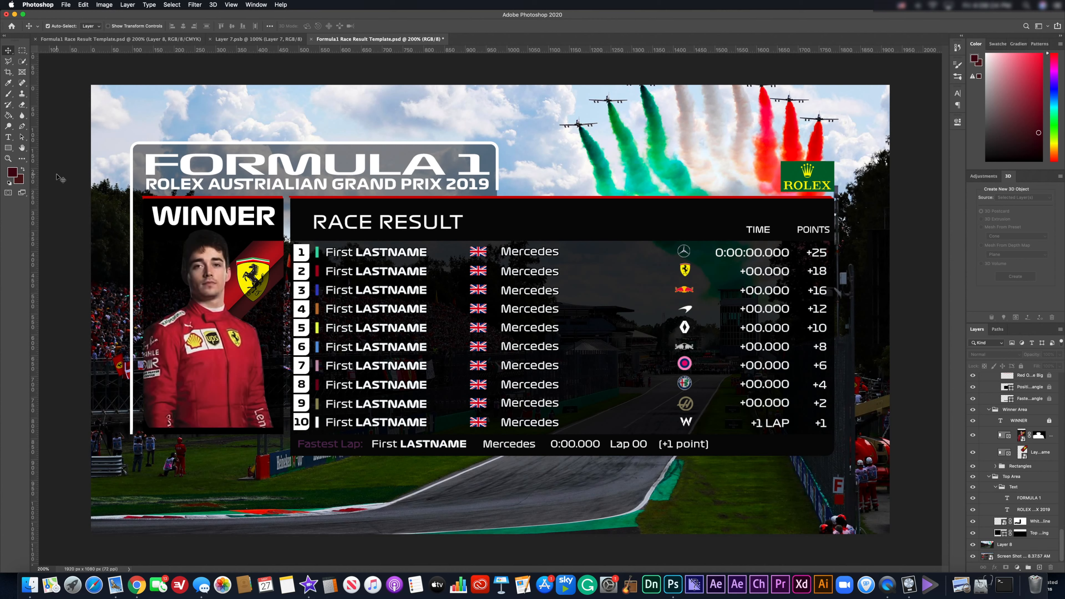
Paste the Mercedes driver portrait above the winner photo layer and drag it onto the Winner area.
key("super+v")
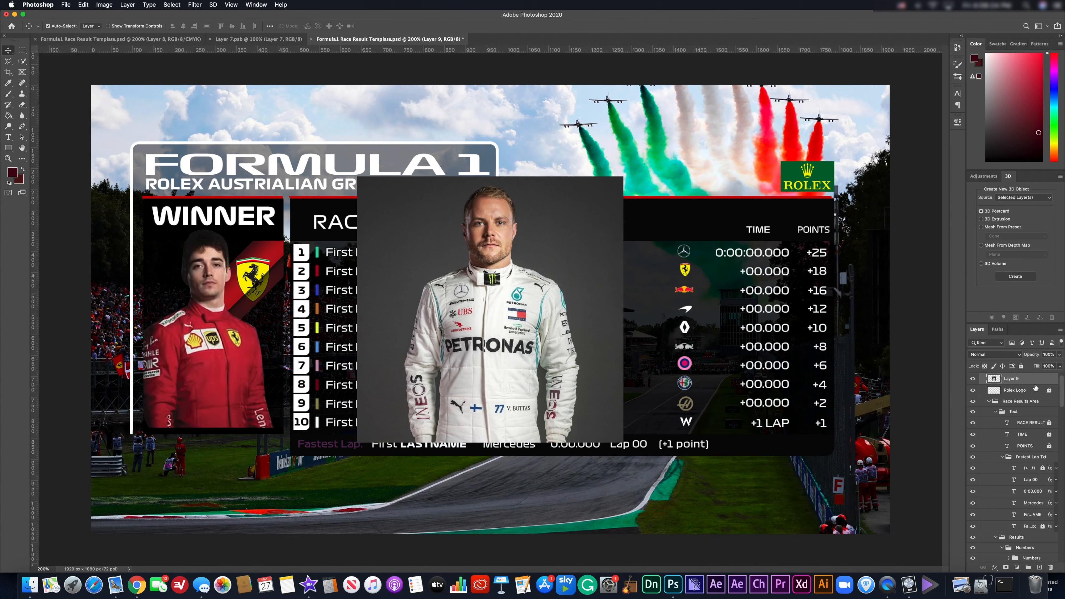
scroll(1036, 395, "up", 1)
key("super+z")
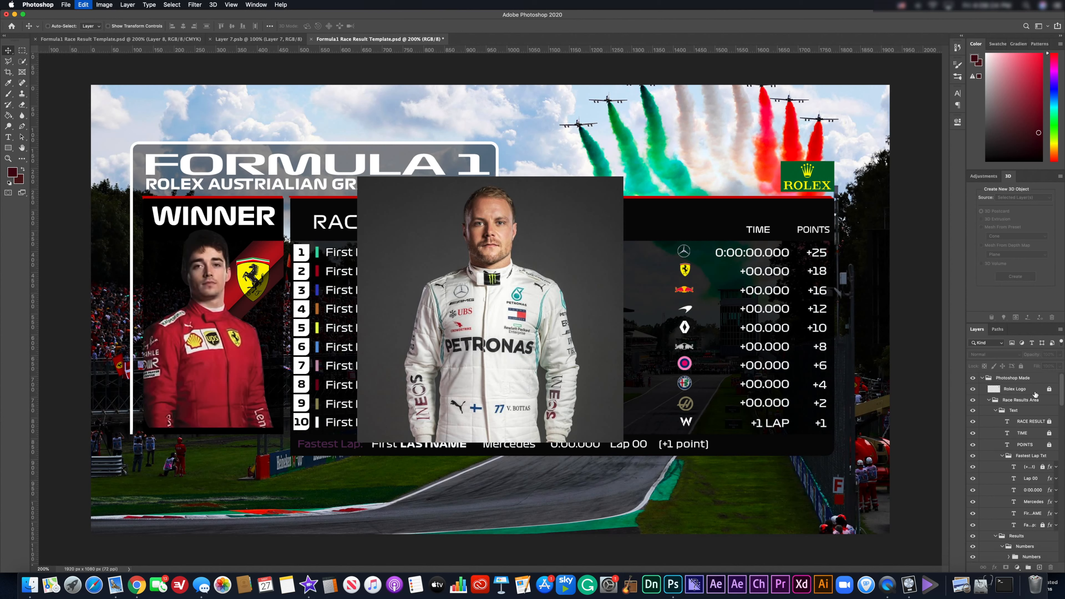
scroll(1023, 420, "down", 15)
scroll(1020, 420, "down", 10)
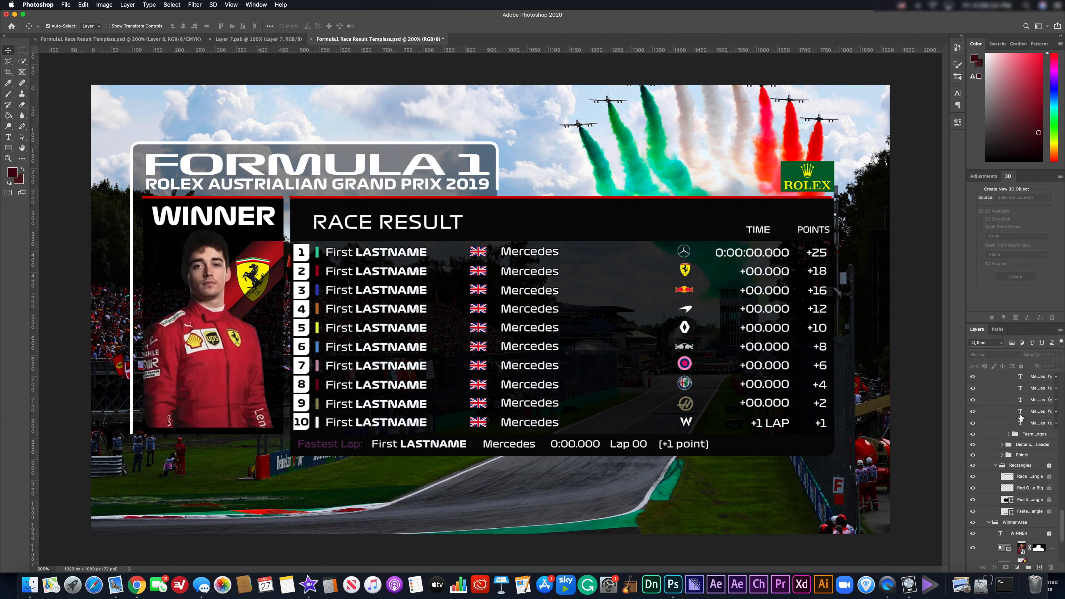
left_click(1022, 436)
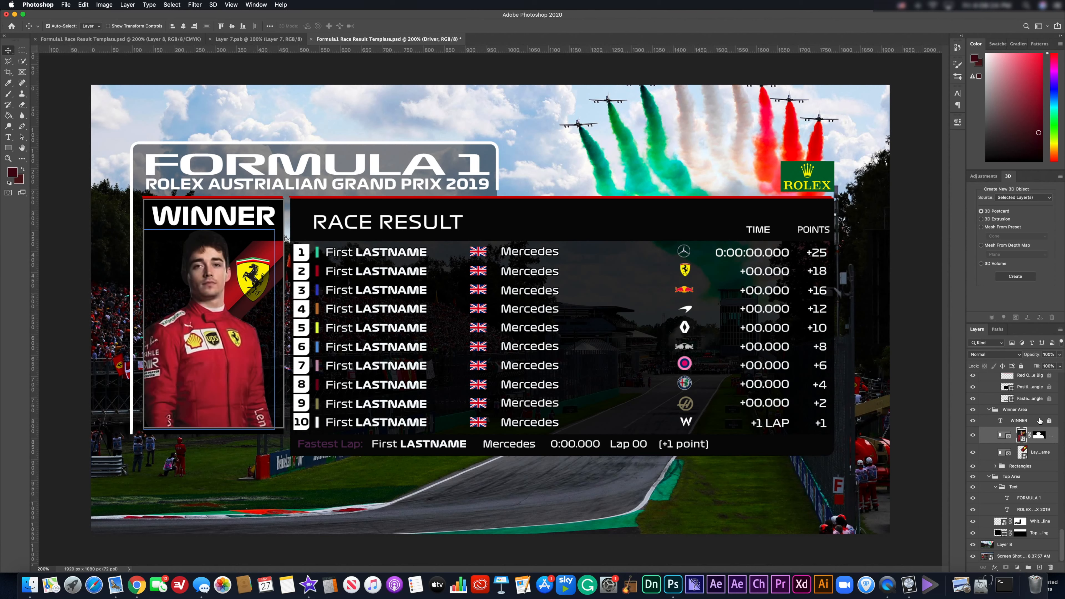
key("super")
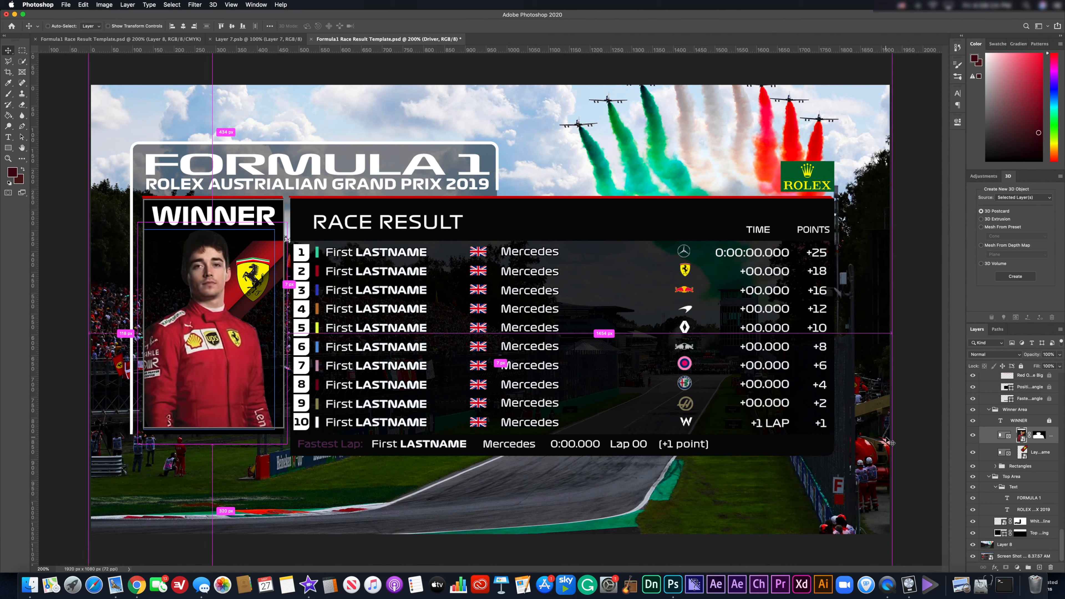
key("super+v")
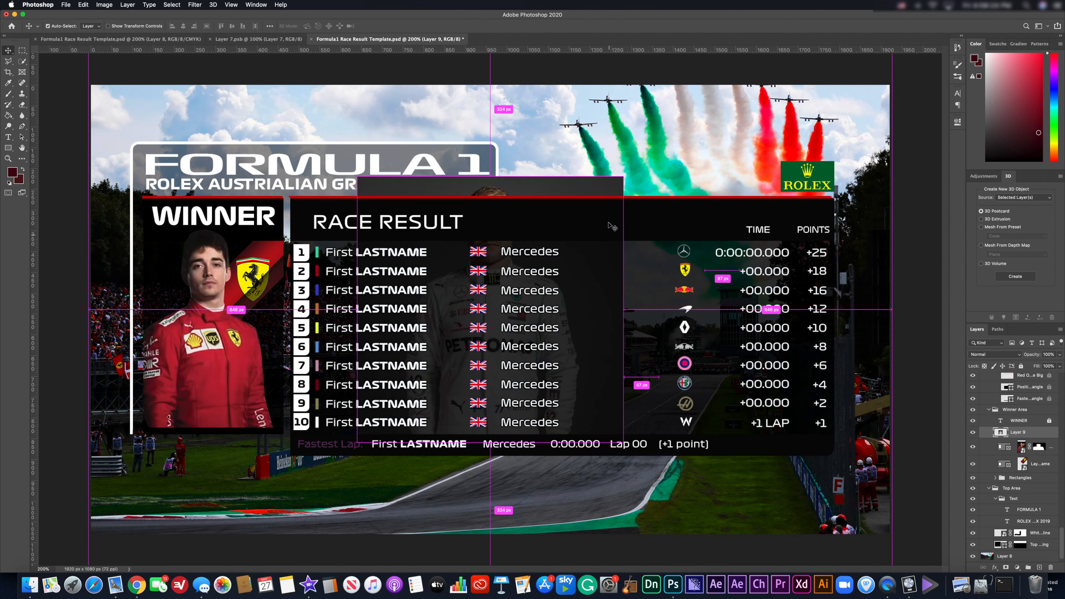
left_click_drag(603, 186, 322, 197)
Scale the portrait to about 77% and position it to fill the Winner panel.
key("super+t")
left_click_drag(226, 384, 221, 397)
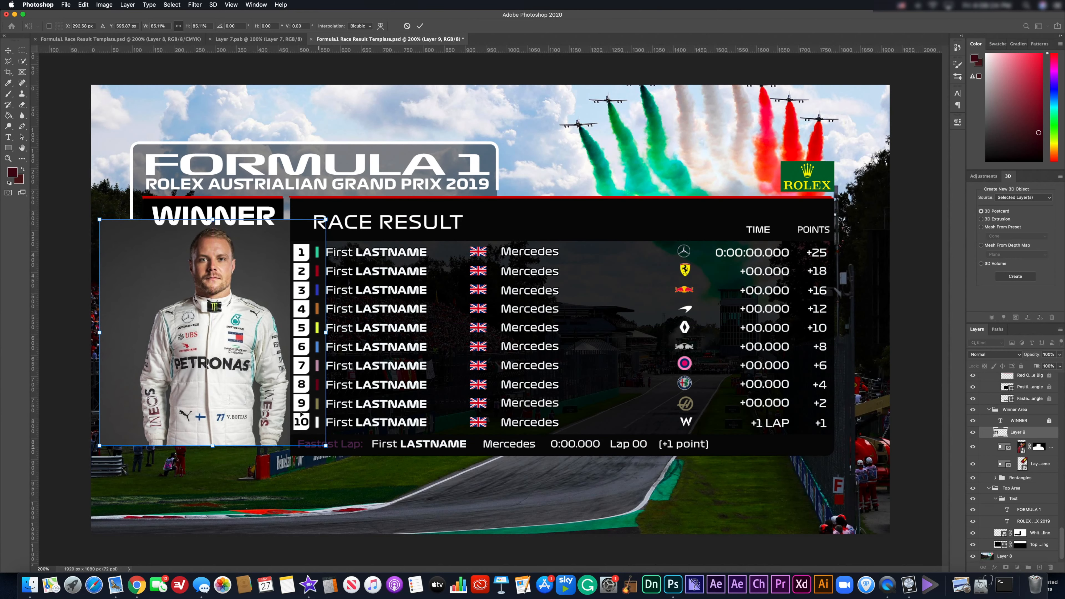
left_click_drag(315, 436, 303, 423)
left_click_drag(236, 392, 236, 381)
left_click_drag(312, 423, 314, 429)
left_click_drag(259, 407, 260, 408)
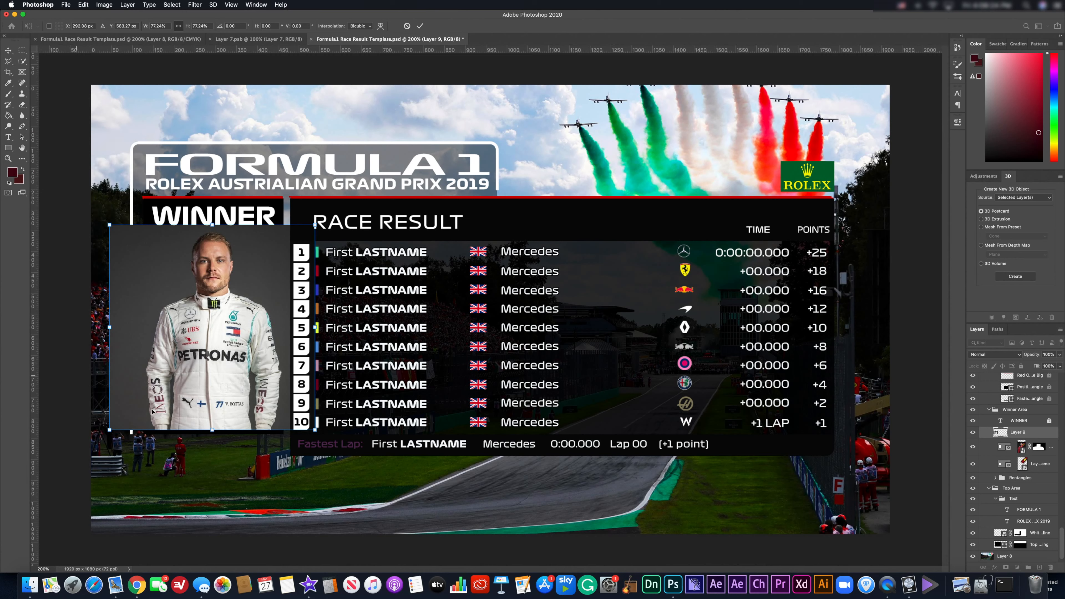
left_click(8, 51)
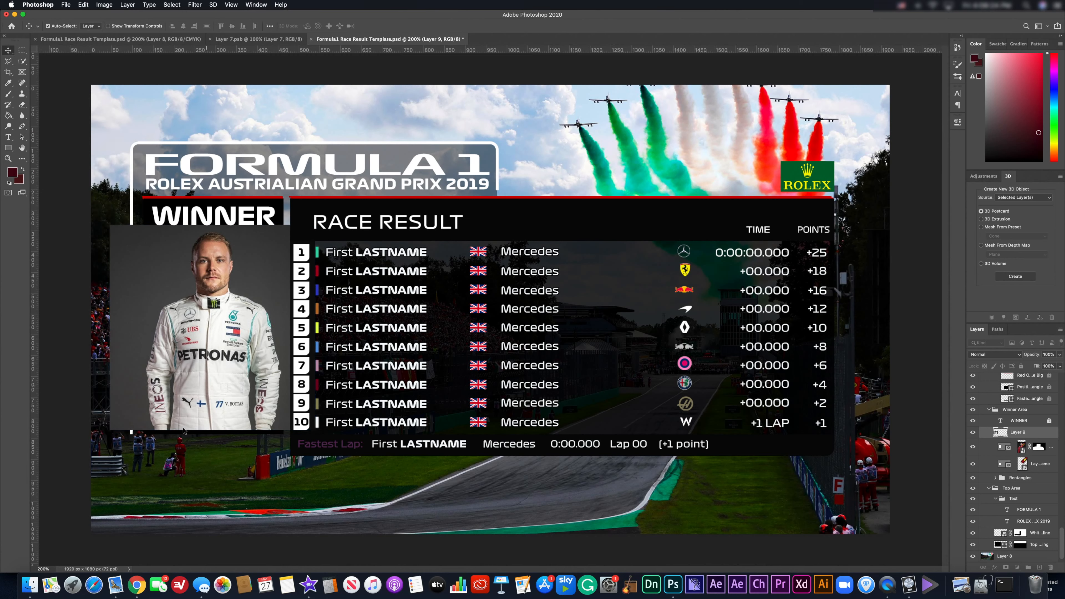
With the Pen tool, place anchors up the driver's left side and around his head.
key("p")
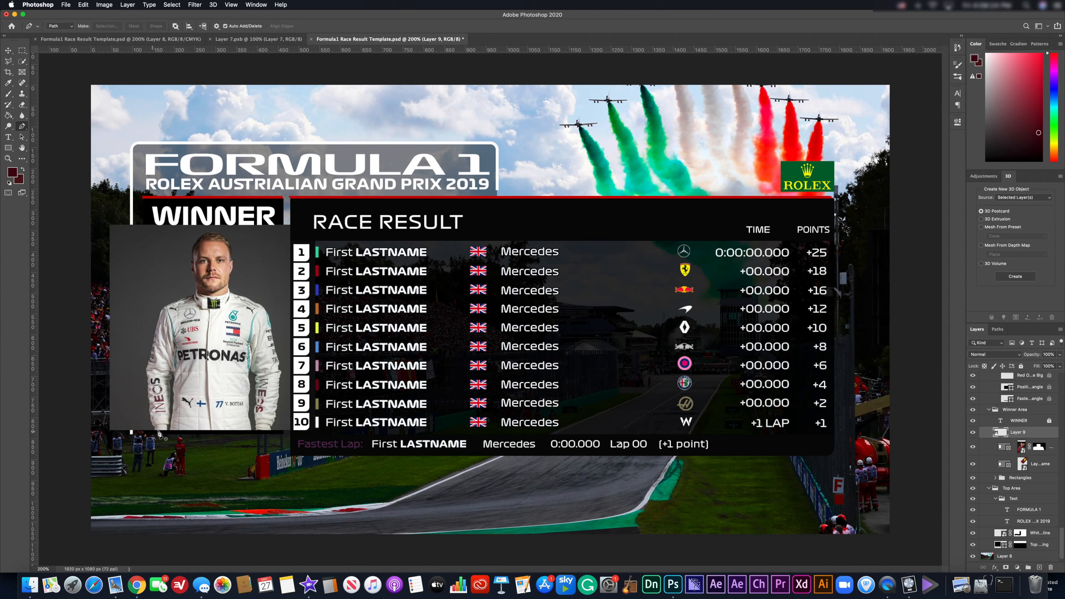
left_click(154, 431)
left_click(153, 424)
left_click(147, 398)
left_click(148, 355)
left_click(162, 319)
left_click(164, 309)
left_click(190, 296)
left_click(195, 248)
left_click(204, 238)
left_click(221, 240)
left_click(231, 269)
Continue the path down the driver's right arm and along the bottom back toward the start.
left_click(230, 285)
left_click(230, 302)
left_click(251, 302)
left_click(258, 308)
left_click(262, 327)
left_click(271, 344)
left_click(280, 384)
left_click(285, 407)
left_click(275, 416)
left_click(266, 431)
left_click(240, 438)
left_click(181, 444)
left_click(156, 433)
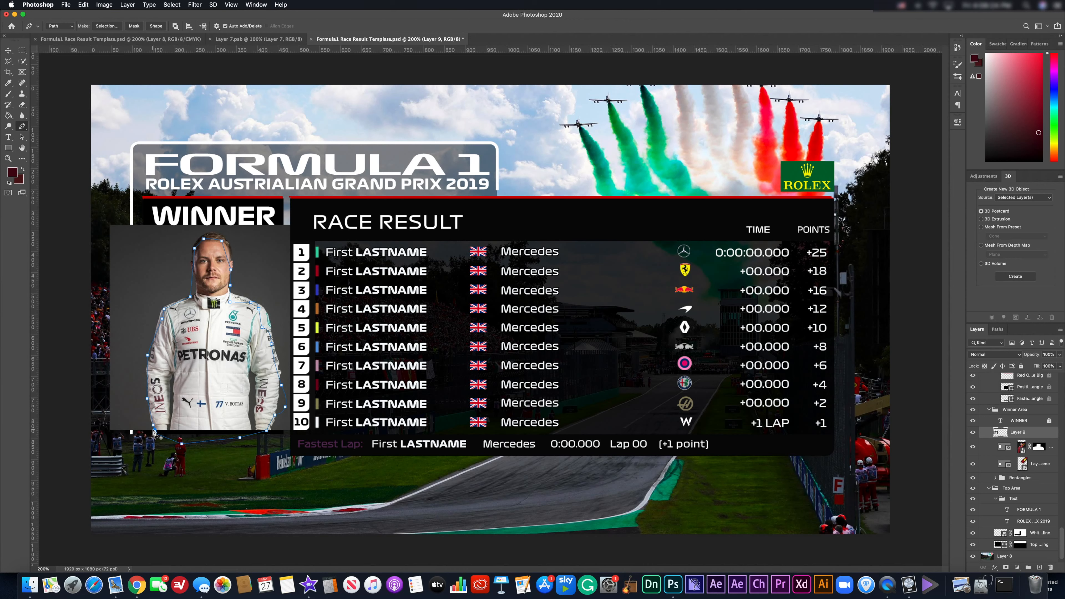
Close the pen path at its start point, trying and undoing a vector mask twice.
right_click(153, 431)
key("Escape")
left_click(155, 434)
right_click(213, 359)
left_click(243, 360)
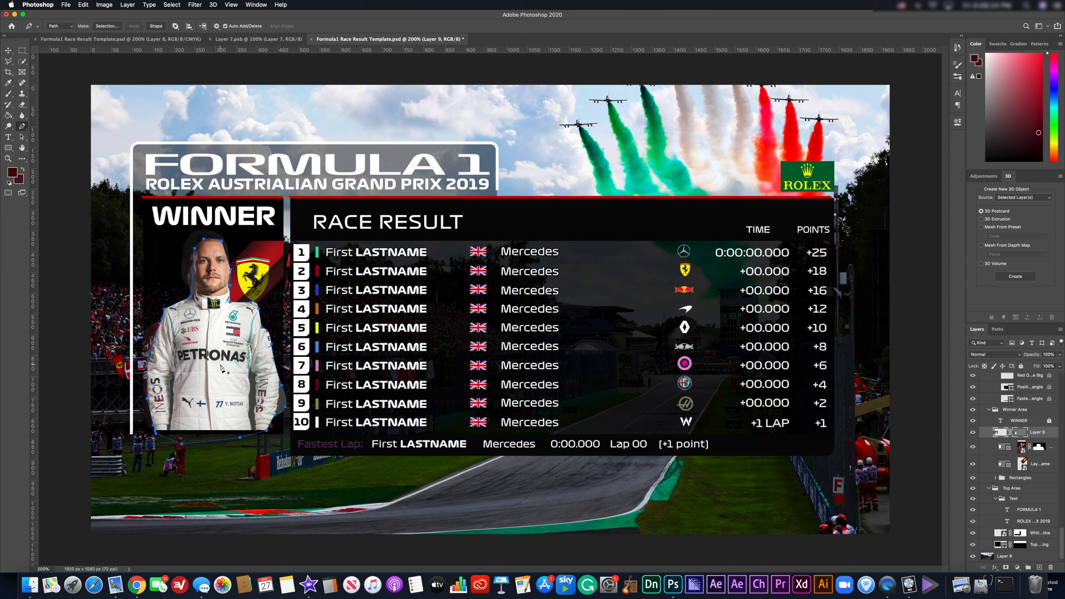
key("super+z")
right_click(210, 363)
left_click(210, 366)
key("super+z")
Convert the path to a selection via Make Selection with a 0-pixel feather.
right_click(178, 361)
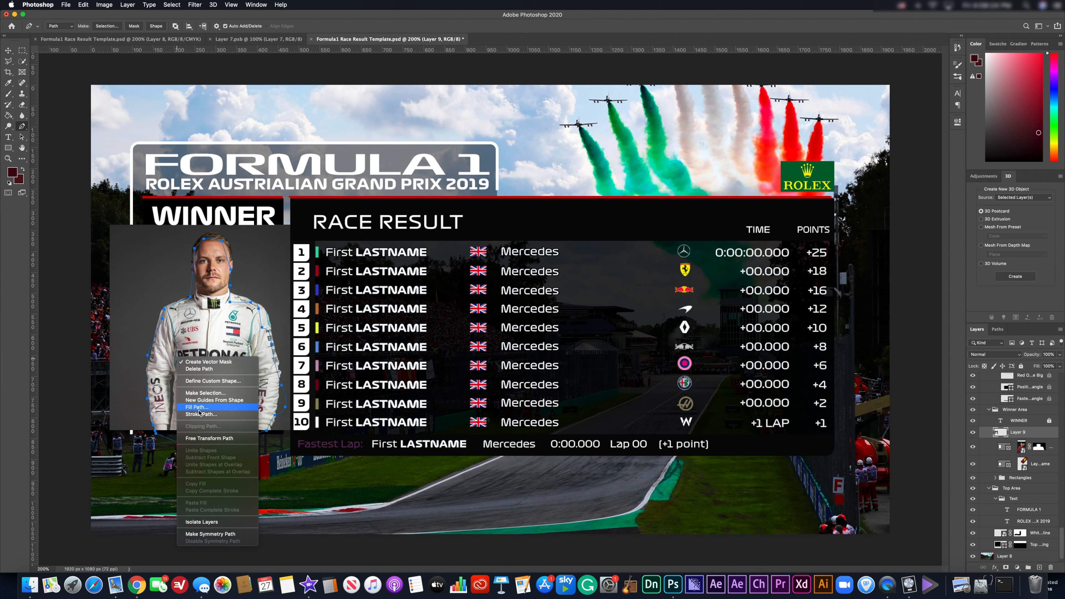
left_click(204, 394)
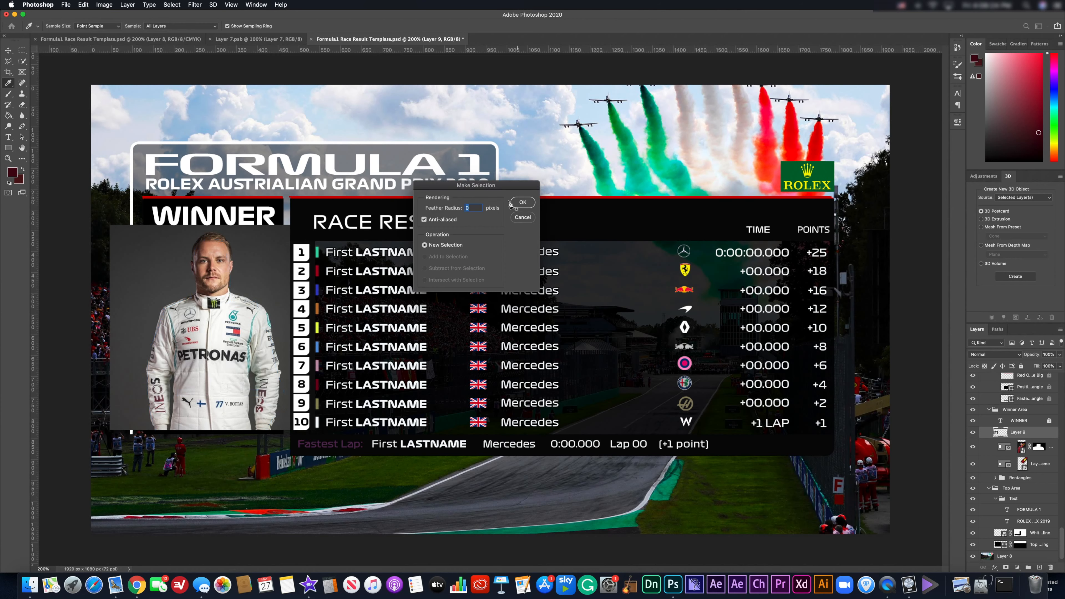
left_click(520, 203)
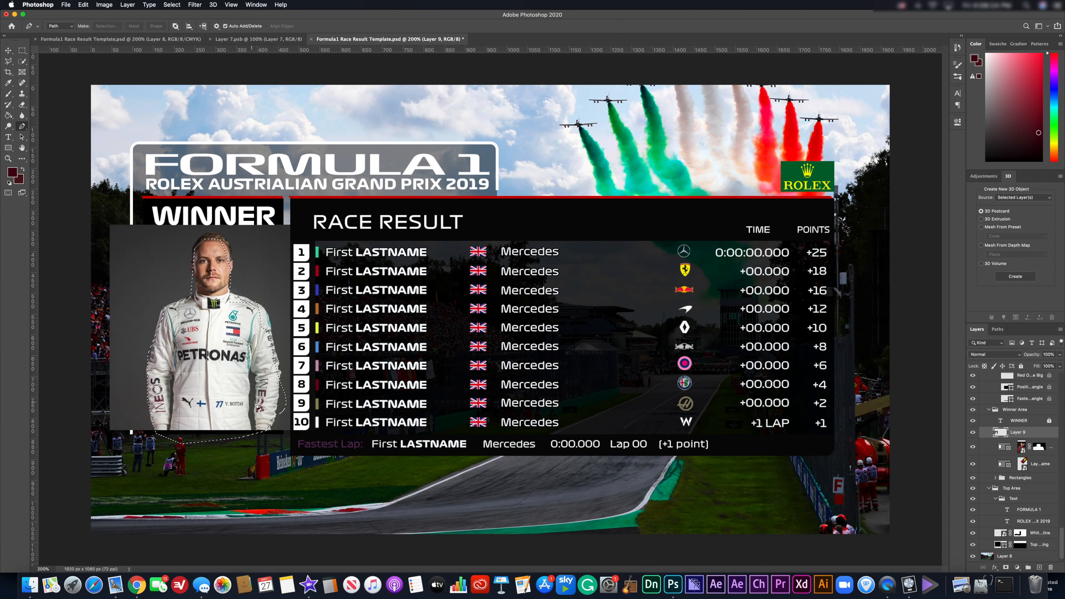
Switch to the Polygonal Lasso tool and set it to Add to Selection mode.
left_click(9, 62)
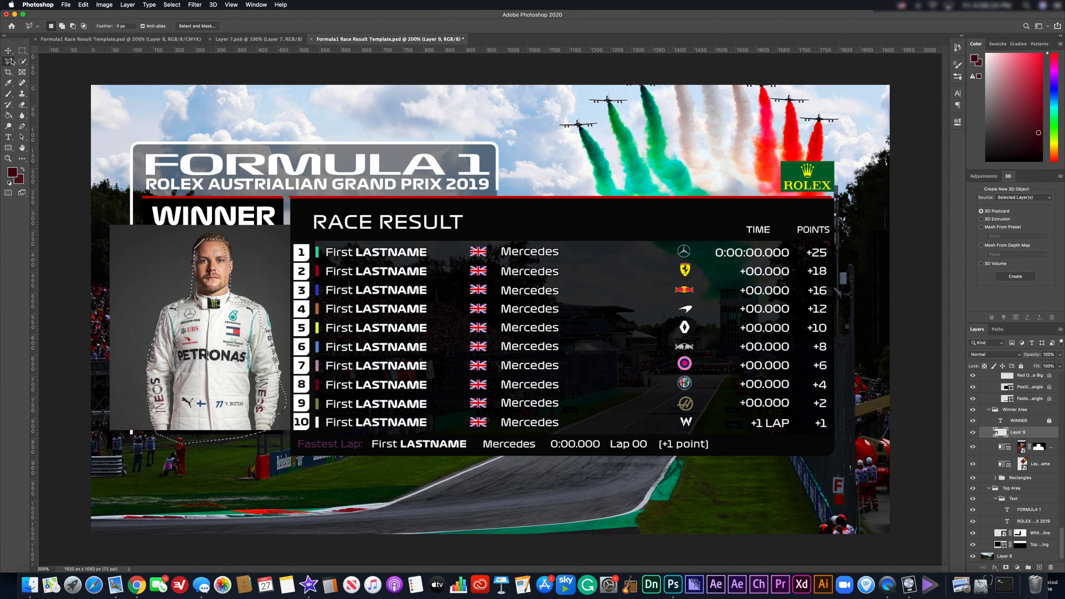
right_click(11, 62)
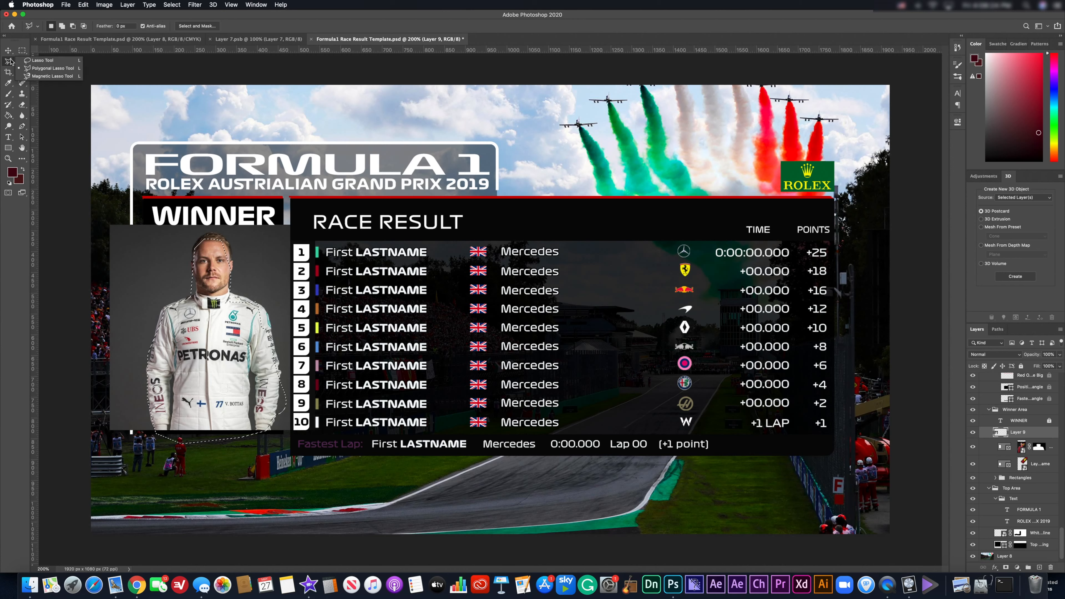
left_click(28, 67)
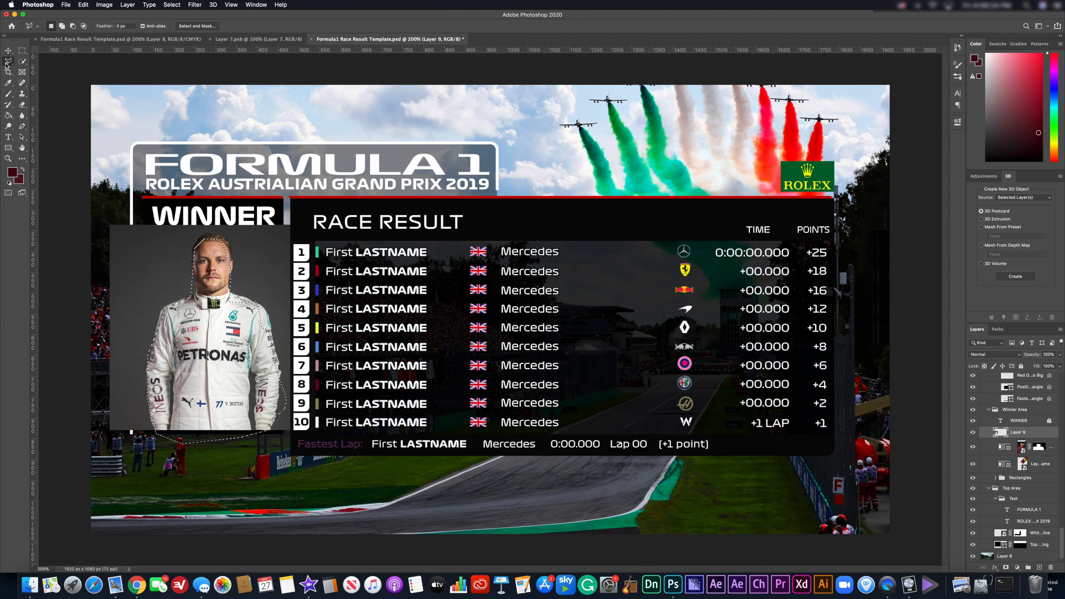
left_click(75, 29)
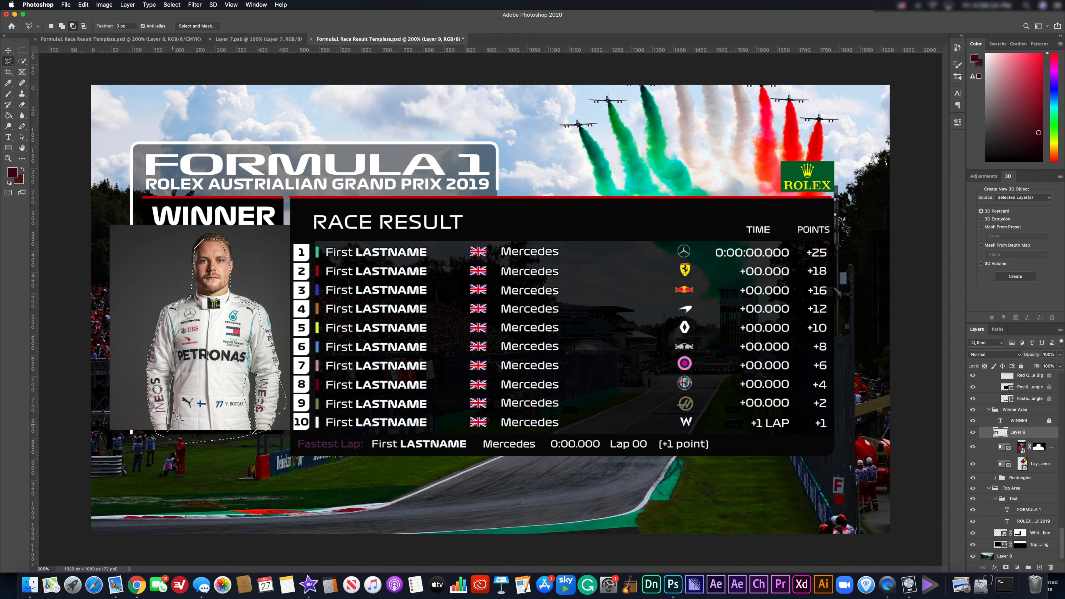
left_click(62, 26)
Add the top of the driver's hair to the selection with polygonal lasso points.
left_click(191, 253)
left_click(215, 229)
left_click(225, 233)
left_click(235, 253)
left_click(228, 260)
left_click(192, 253)
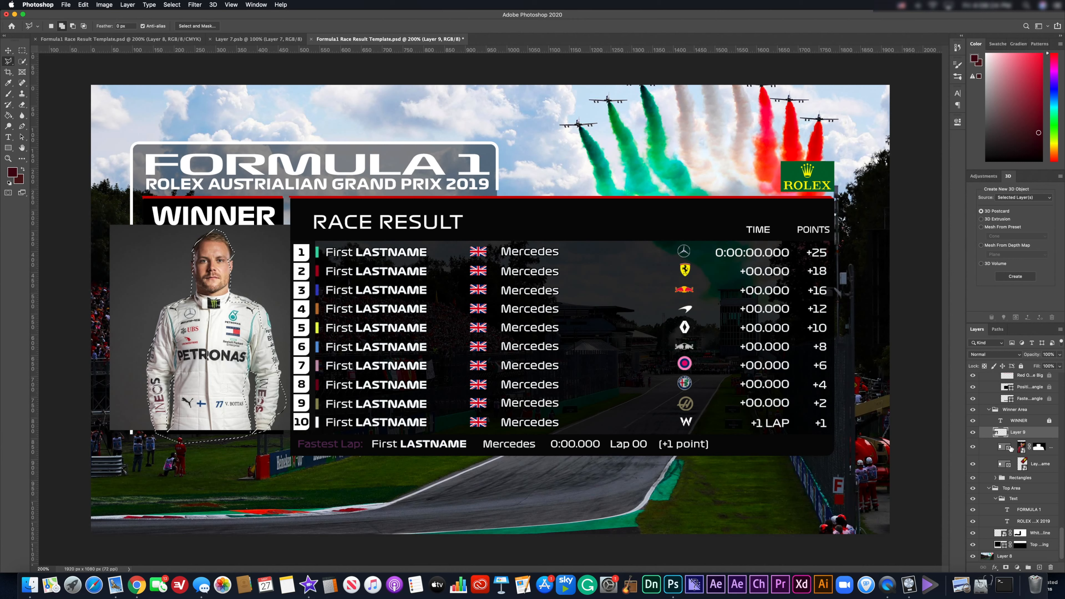
Add a layer mask from the selection to hide the grey backdrop, then nudge the driver down.
left_click(1006, 568)
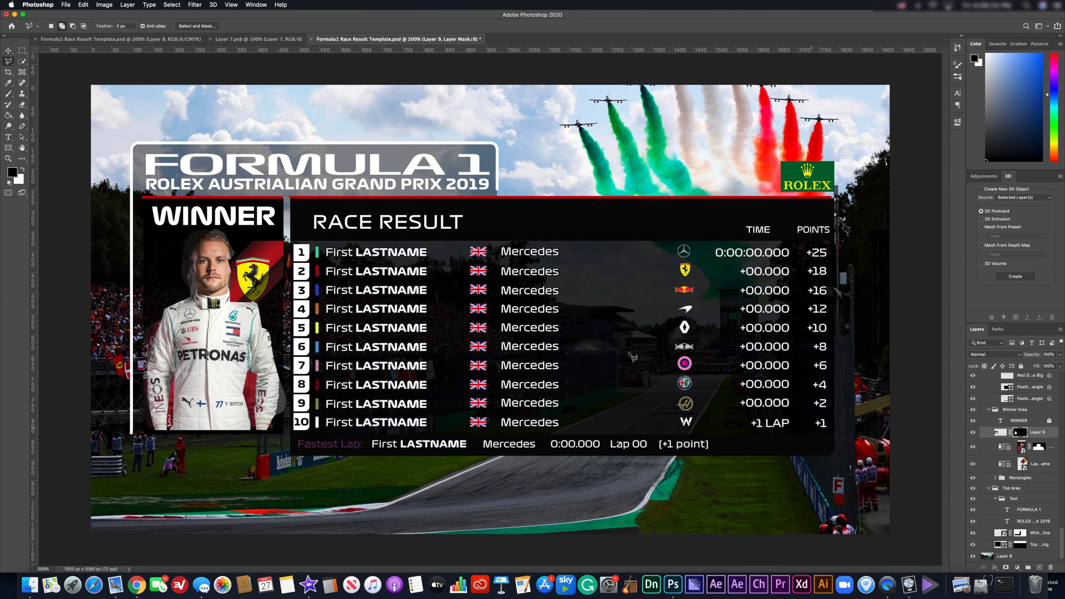
left_click(8, 51)
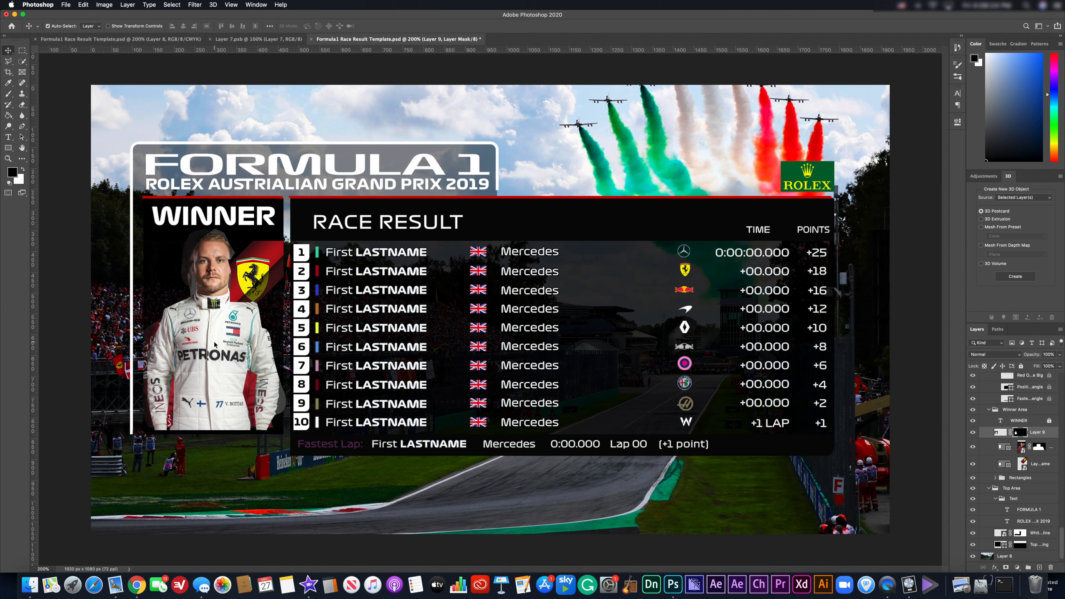
left_click_drag(215, 344, 214, 347)
Scale the driver photo to about 110% and shift it up-left in the Winner panel.
key("super+t")
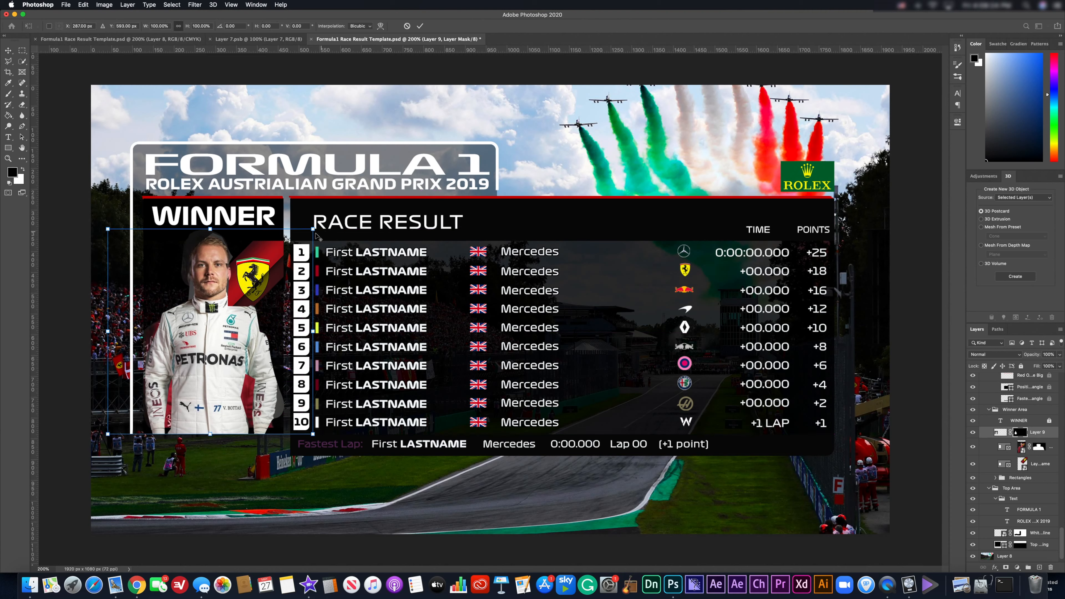
left_click_drag(313, 229, 309, 219)
left_click_drag(213, 290, 216, 301)
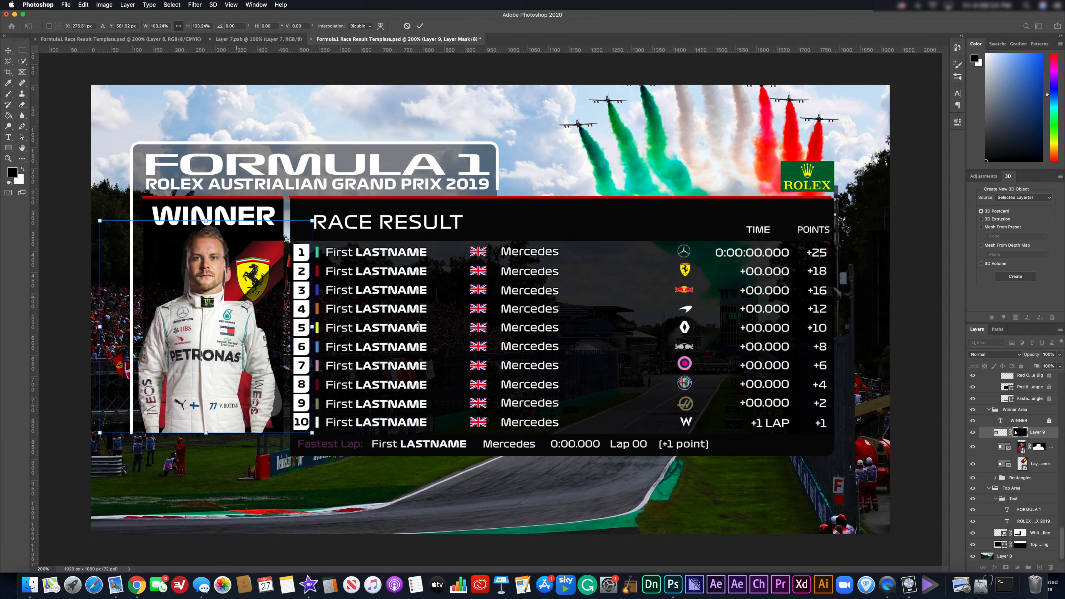
key("Return")
key("super+z")
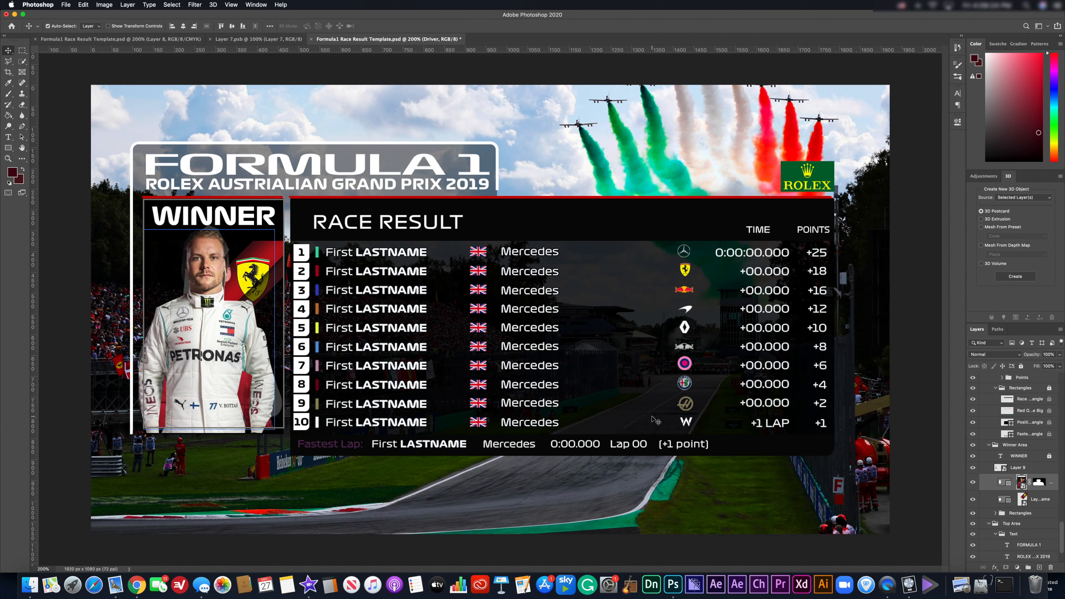
Place Layer 9 in the Driver frame and shift the driver photo about 200 px left.
key("Delete")
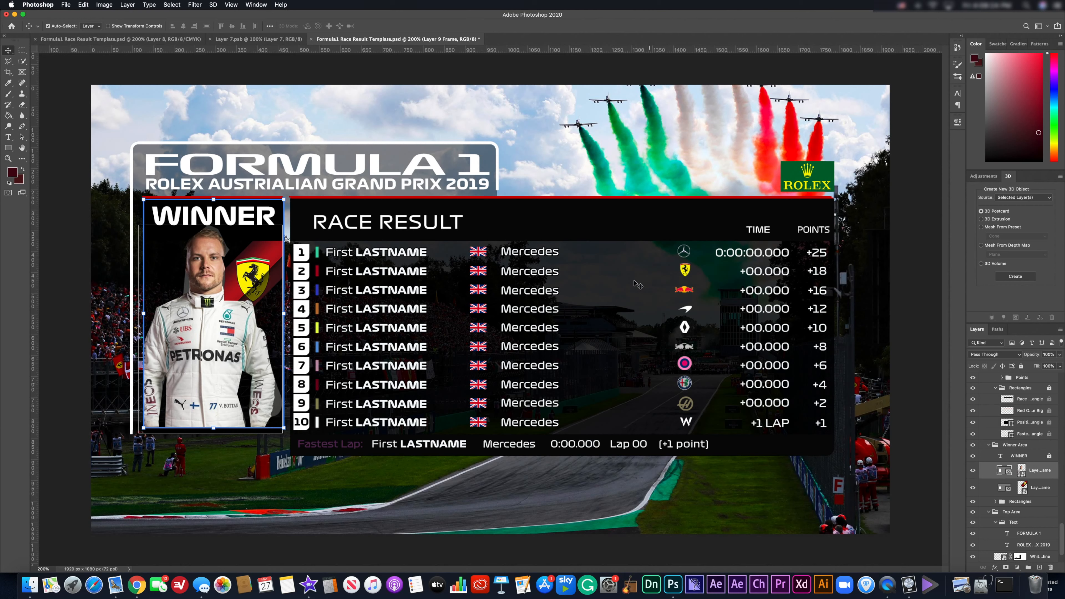
left_click(71, 94)
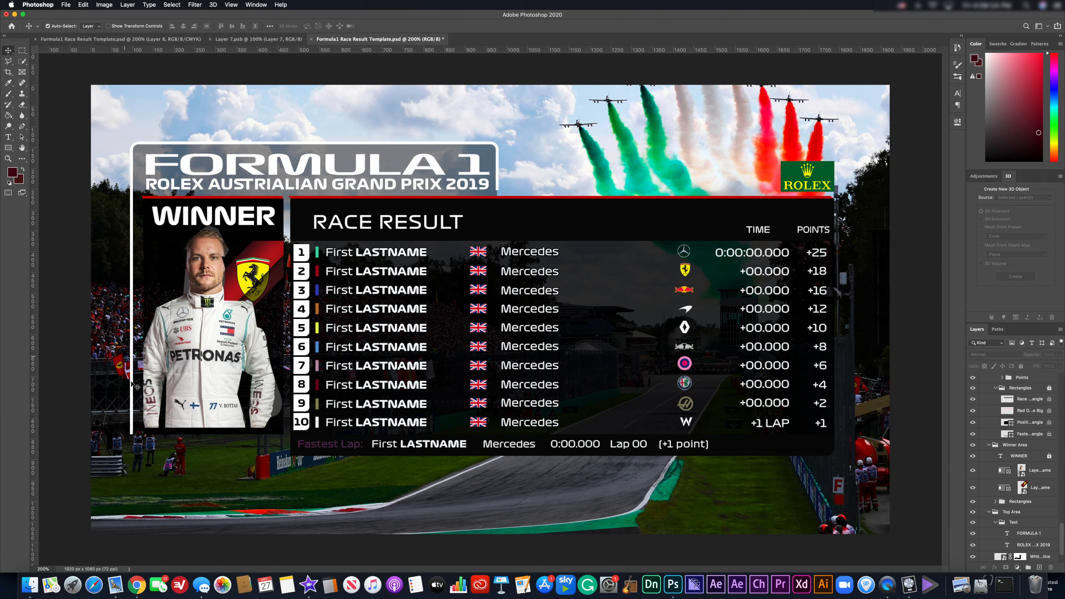
mouse_move(161, 347)
left_mouse_down()
mouse_move(150, 347)
mouse_move(166, 347)
left_mouse_up()
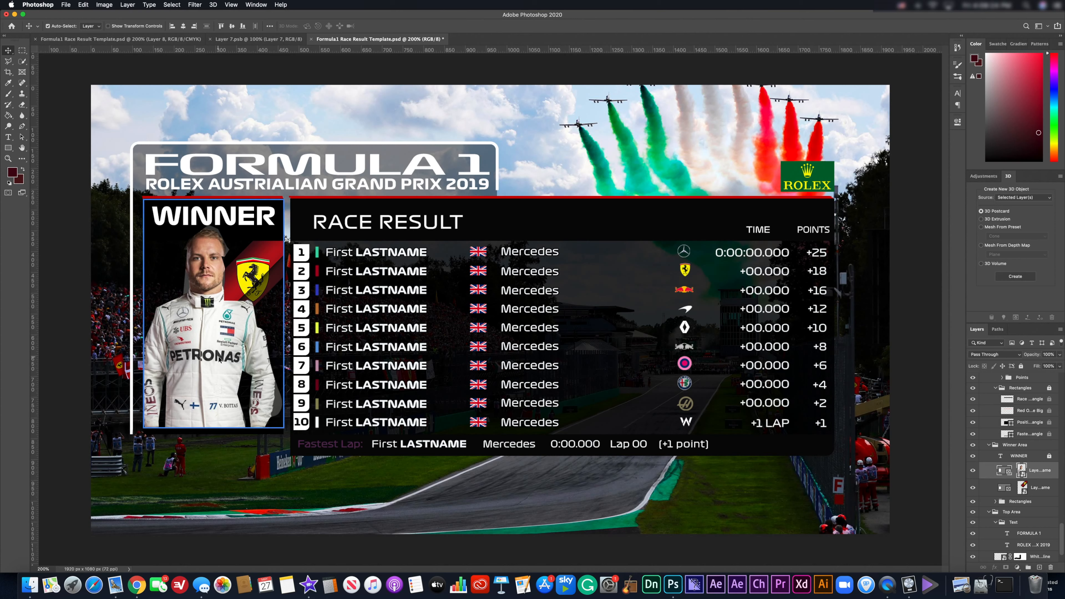
left_click(219, 359)
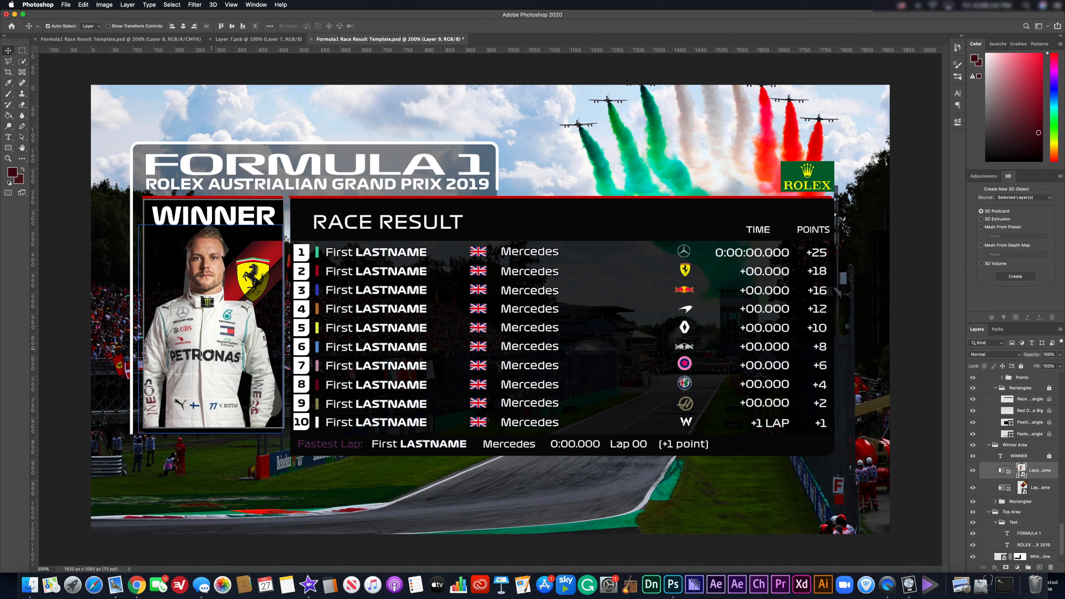
left_click_drag(194, 384, 173, 359)
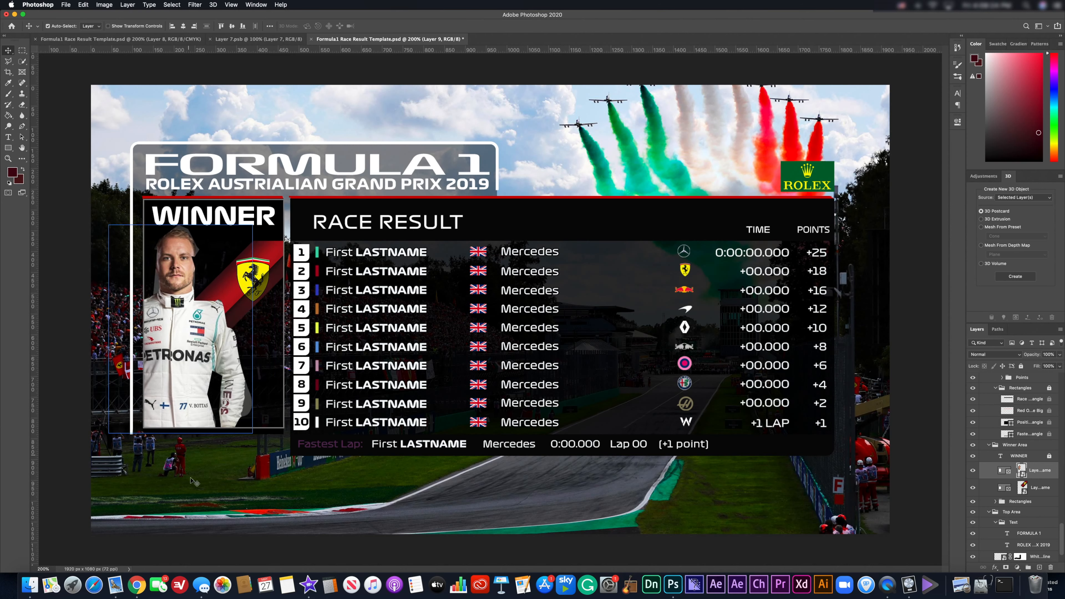
left_click(202, 492)
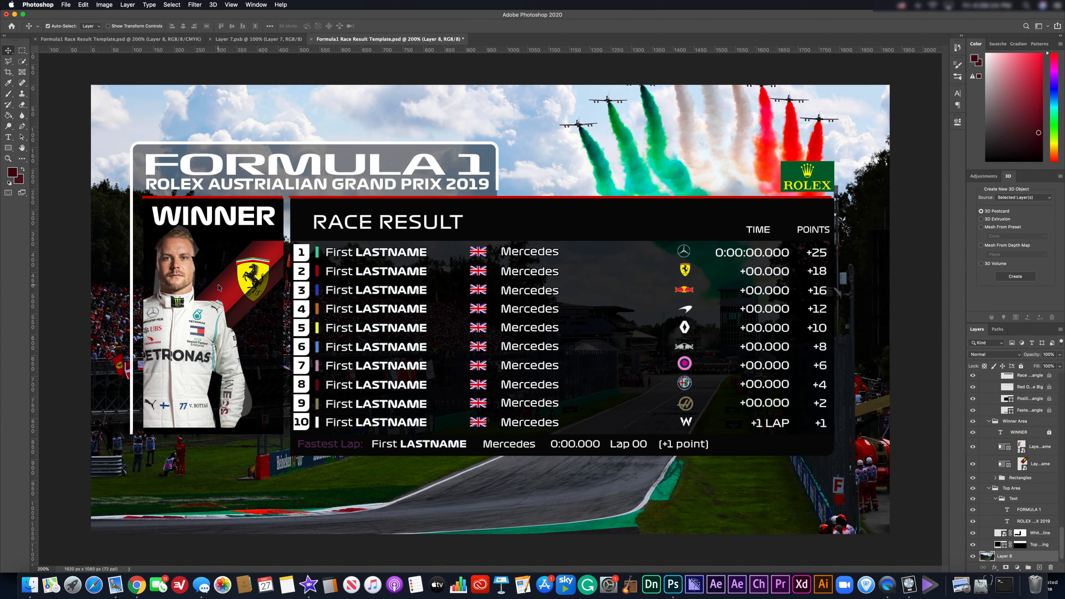
Paste the copied photo, then undo back to the original red-suited Ferrari driver image.
key("super+v")
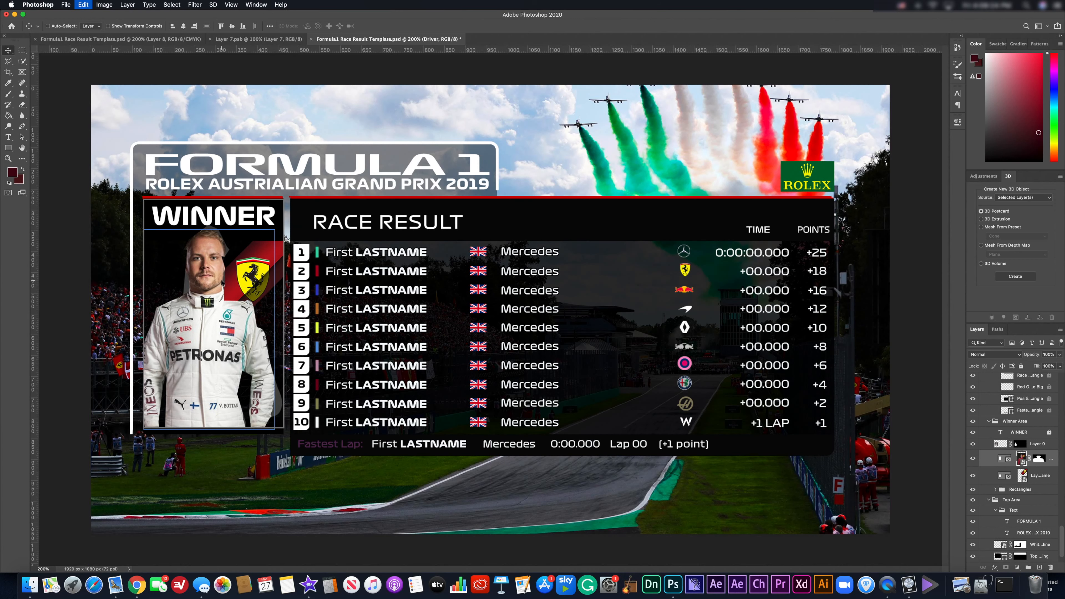
key("super+z")
key("super+z")
key("super+z")
key("super+z")
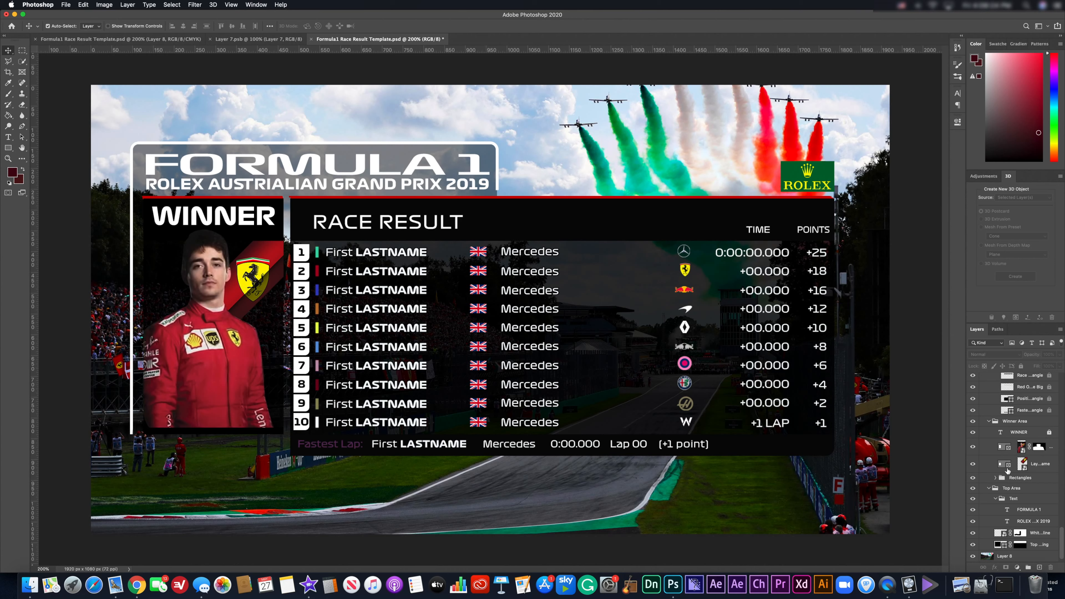
left_click(1022, 463)
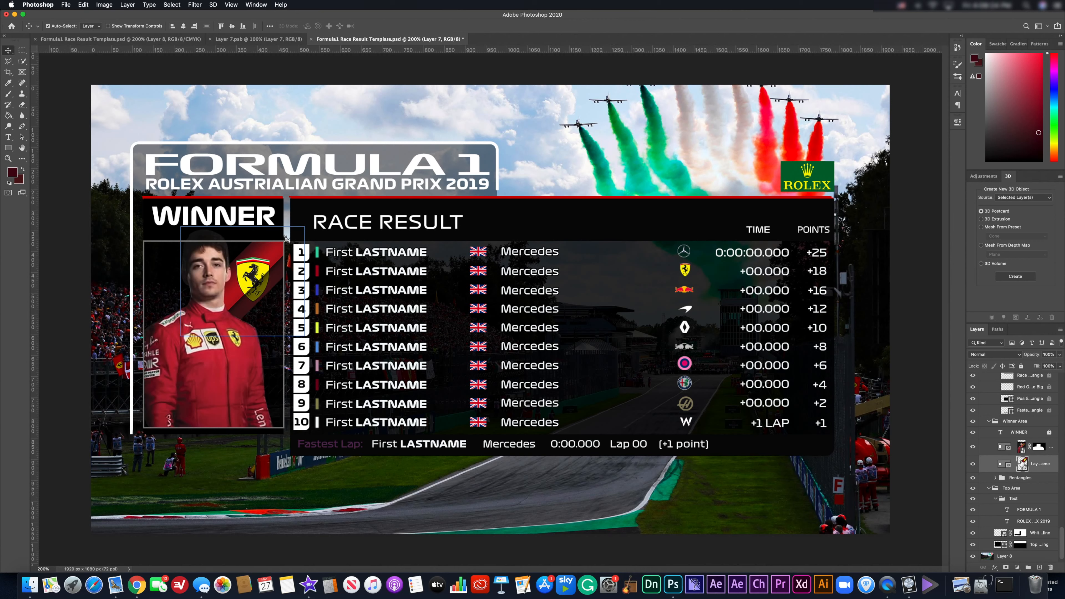
Open the team-logo smart object and toggle the Upper Logo and upper rectangle to inspect them.
double_click(1022, 462)
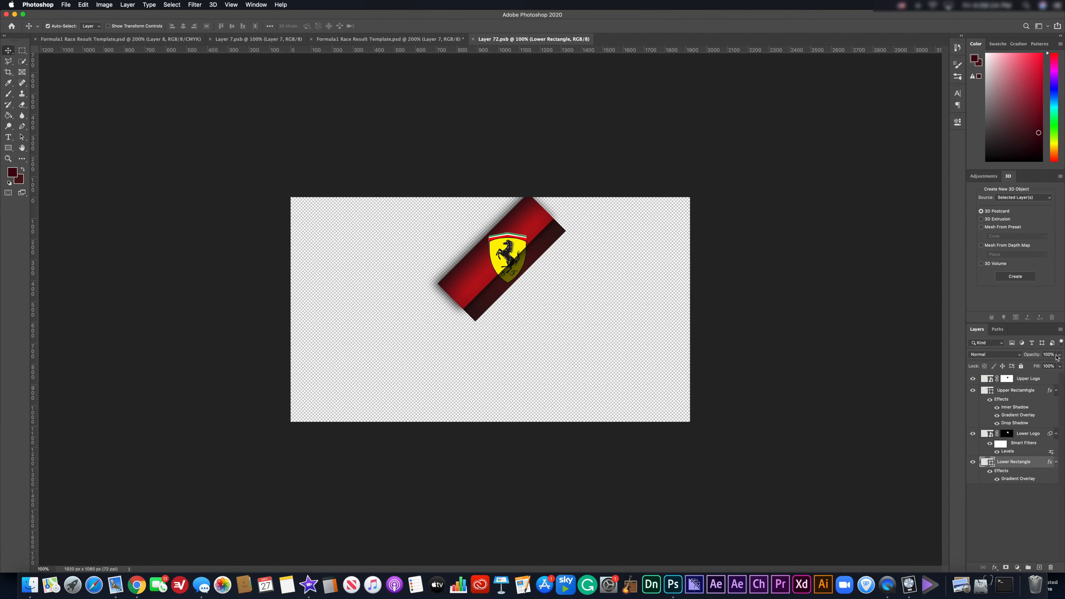
left_click(1026, 380)
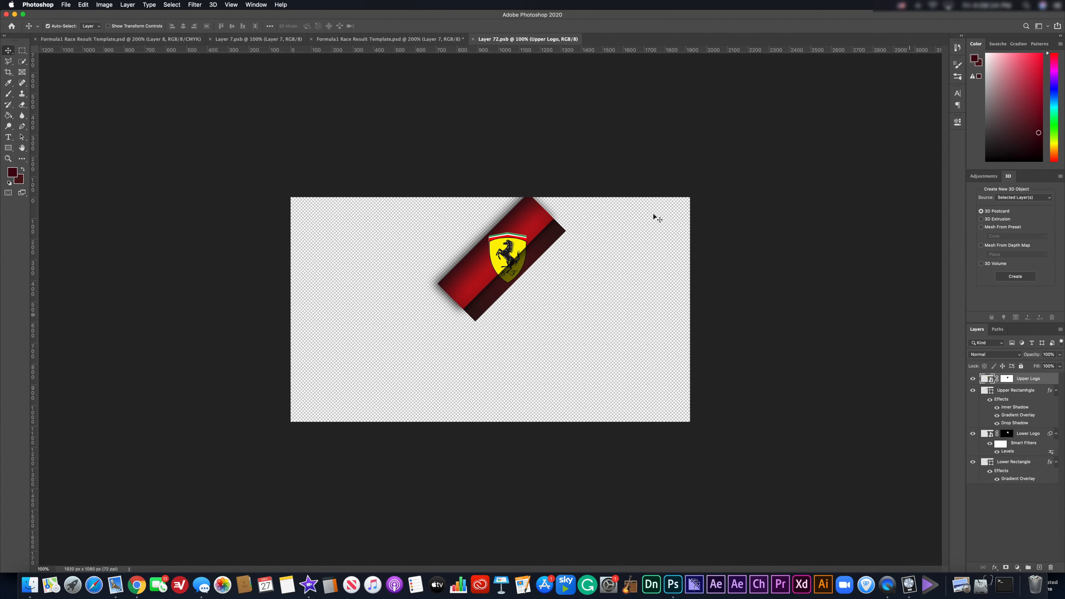
left_click(972, 379)
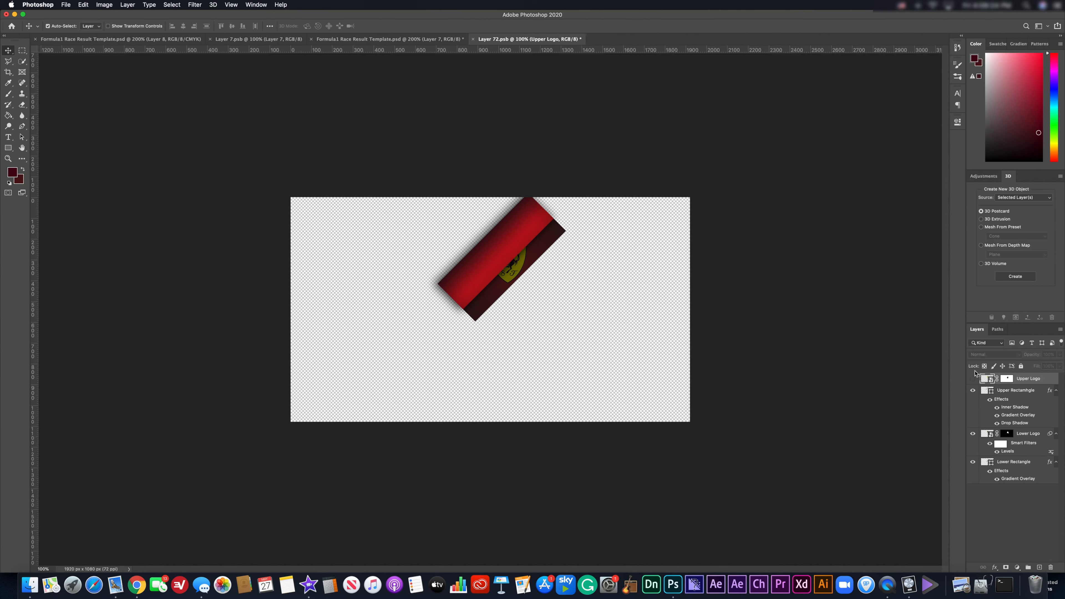
left_click(972, 379)
left_click(976, 391)
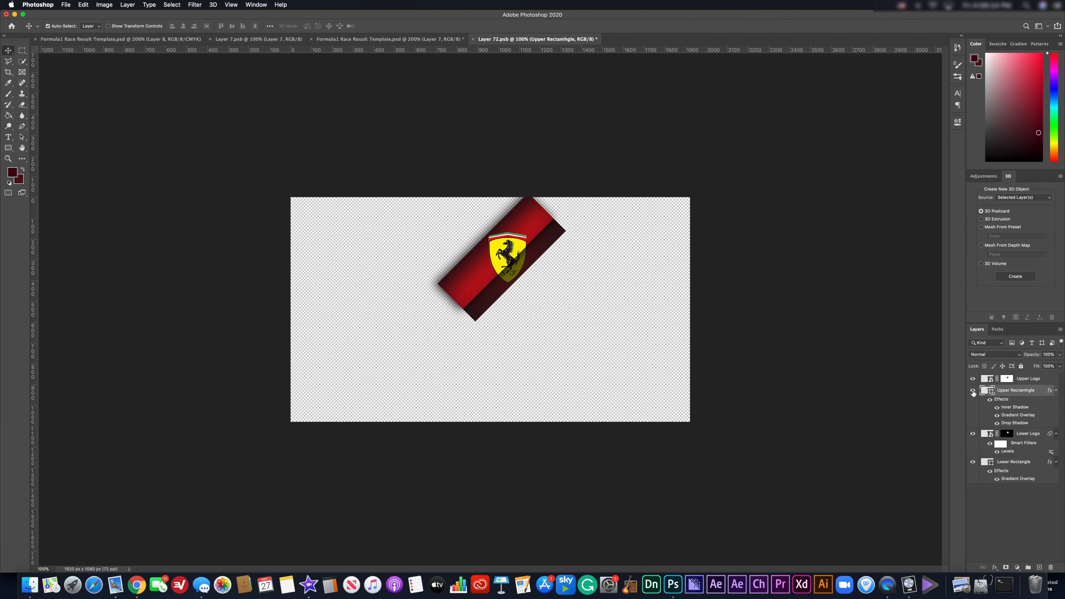
left_click(972, 391)
left_click(972, 391)
left_click(973, 391)
left_click(972, 391)
Check the Lower Logo and Lower Rectangle layers, then paste the Mercedes logo as Layer 1.
left_click(1018, 432)
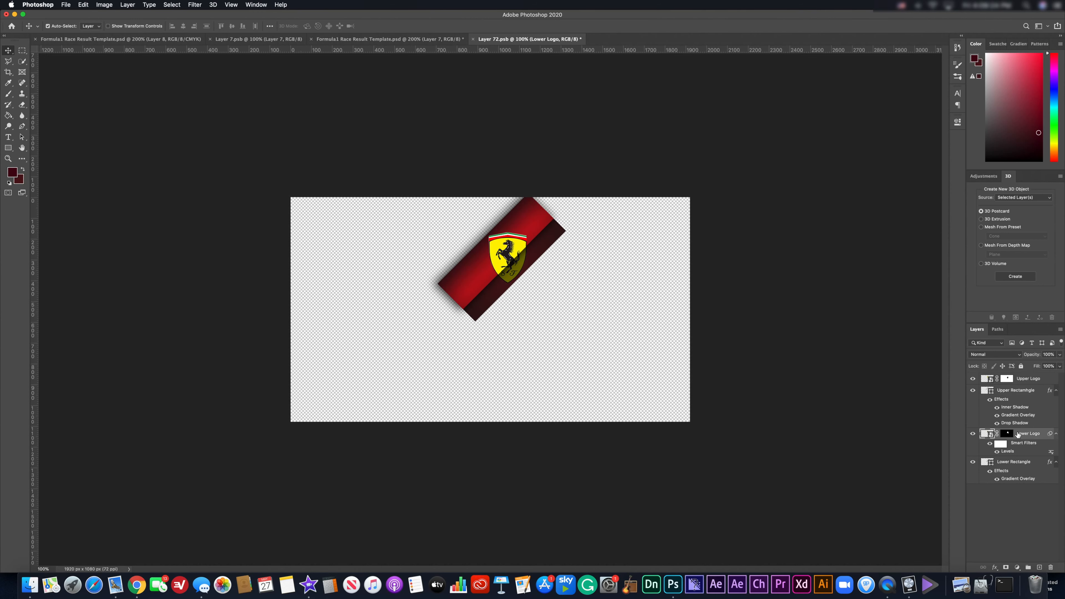
left_click(973, 434)
left_click(973, 434)
left_click(974, 434)
left_click(974, 435)
left_click(974, 435)
left_click(974, 434)
left_click(973, 463)
left_click(973, 463)
key("super+v")
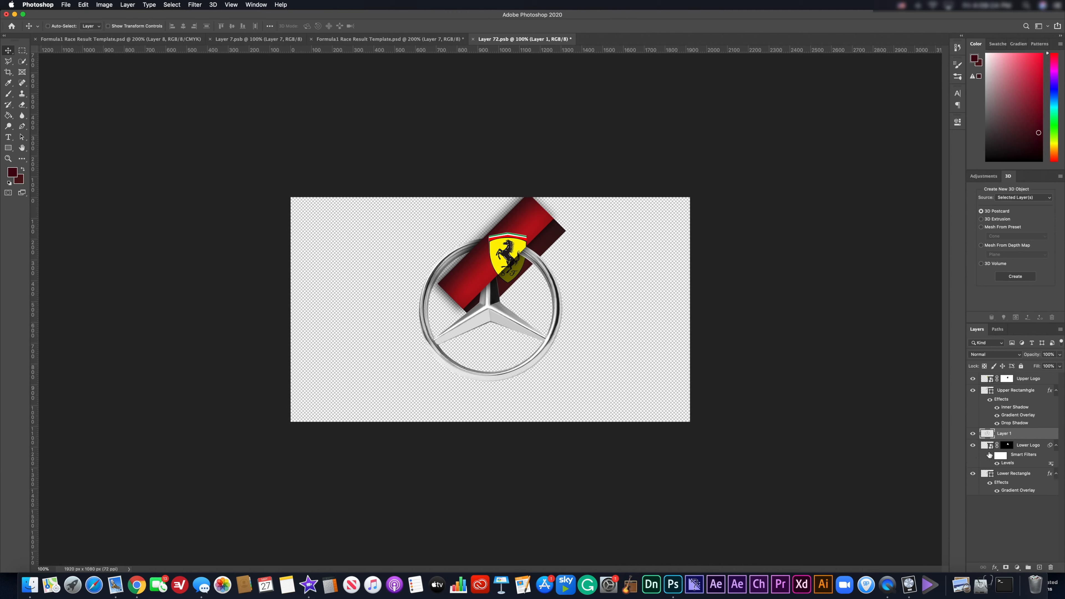
Re-paste the Mercedes logo on top, scale it to about 29% and set it over the Ferrari badge.
key("BackSpace")
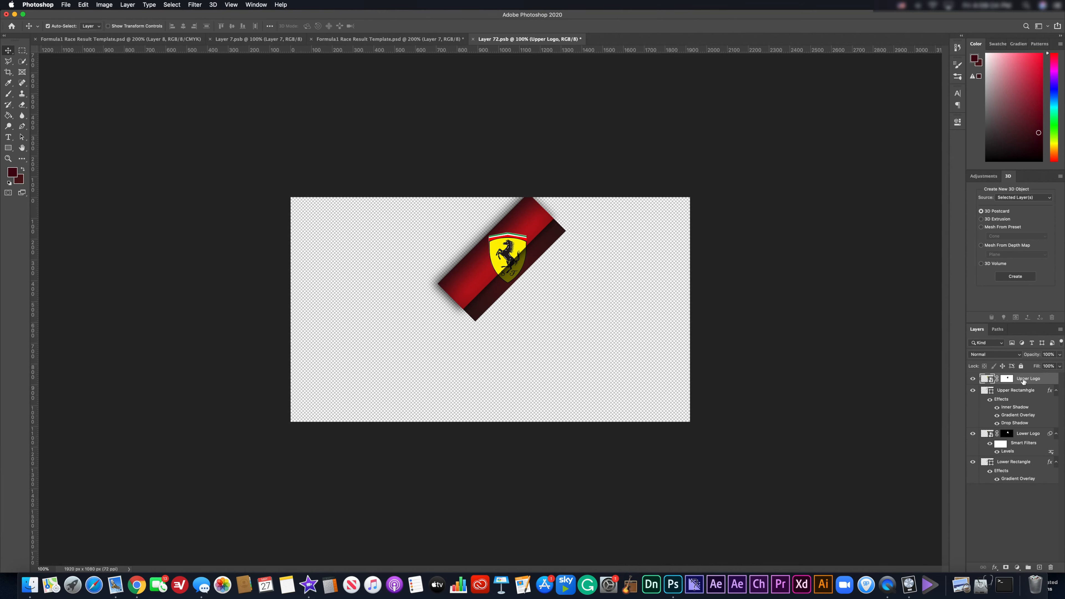
key("super+v")
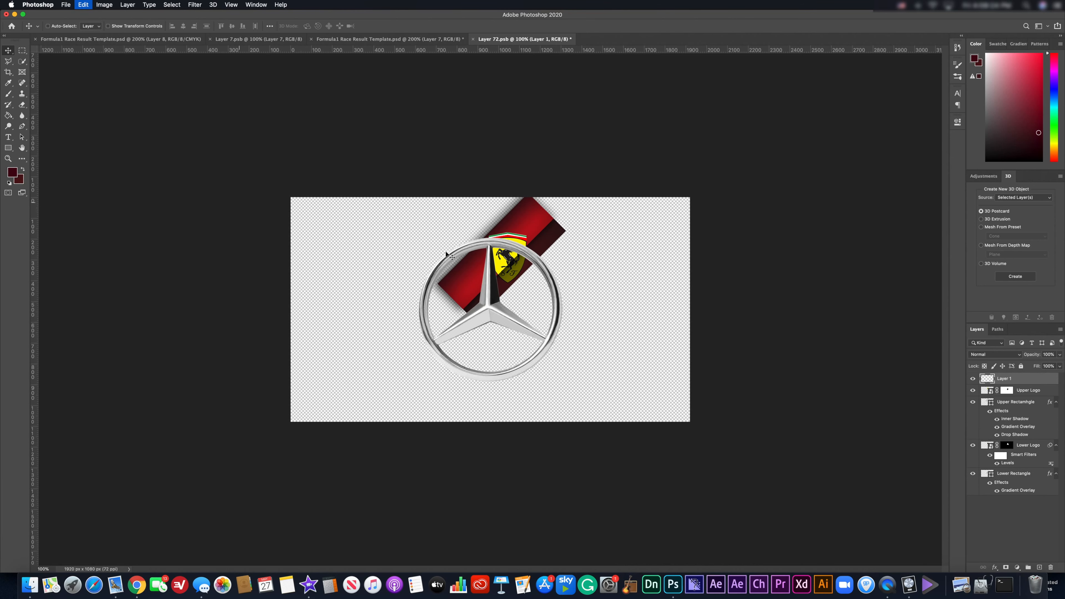
left_click_drag(494, 335, 519, 272)
key("super+t")
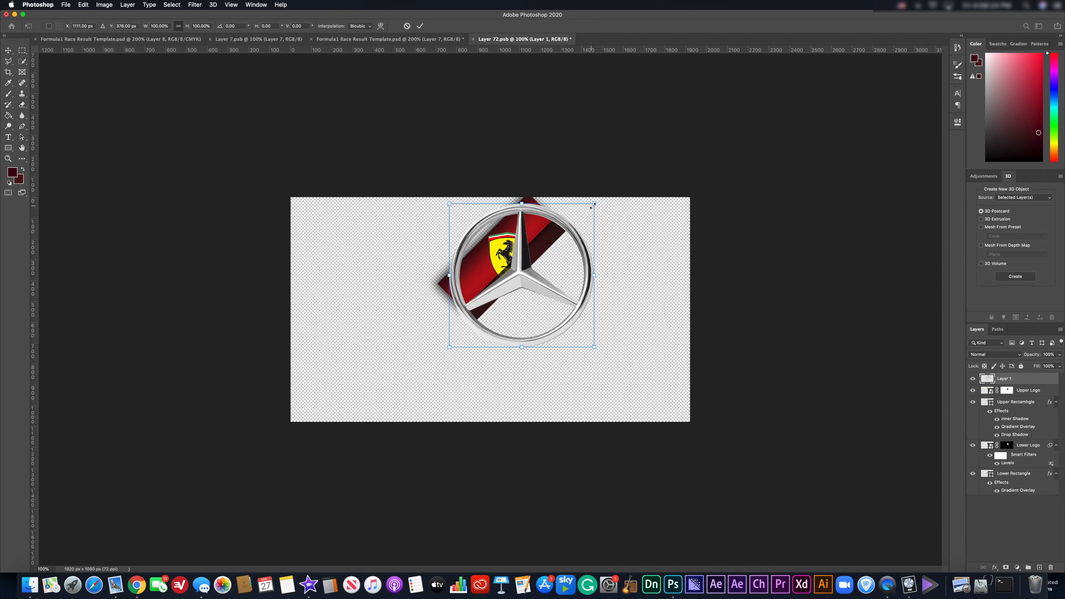
left_click_drag(567, 217, 549, 248)
left_click_drag(527, 286, 517, 266)
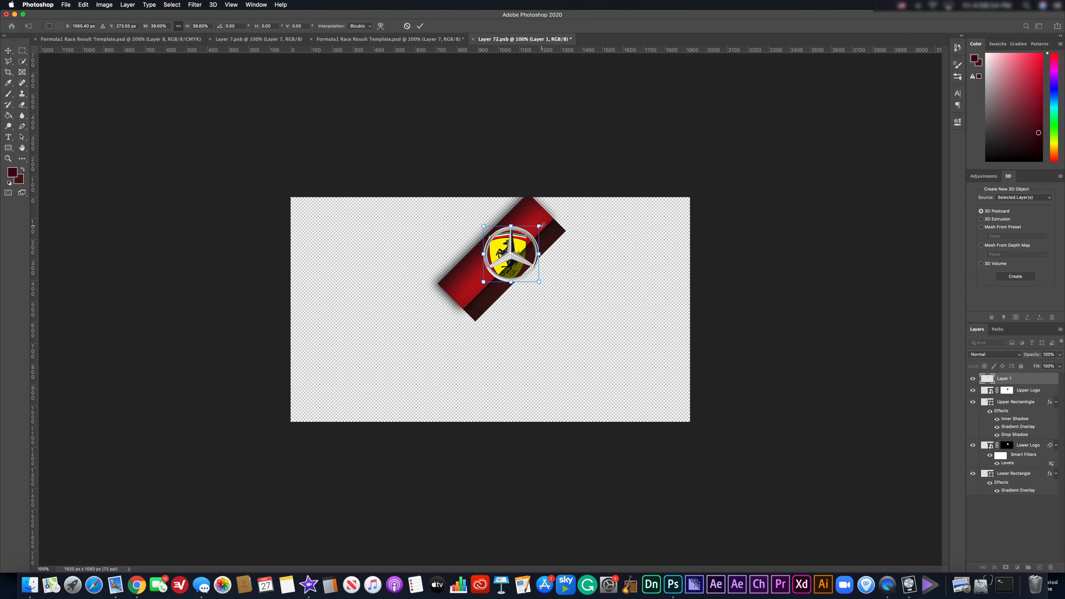
left_click_drag(541, 226, 494, 255)
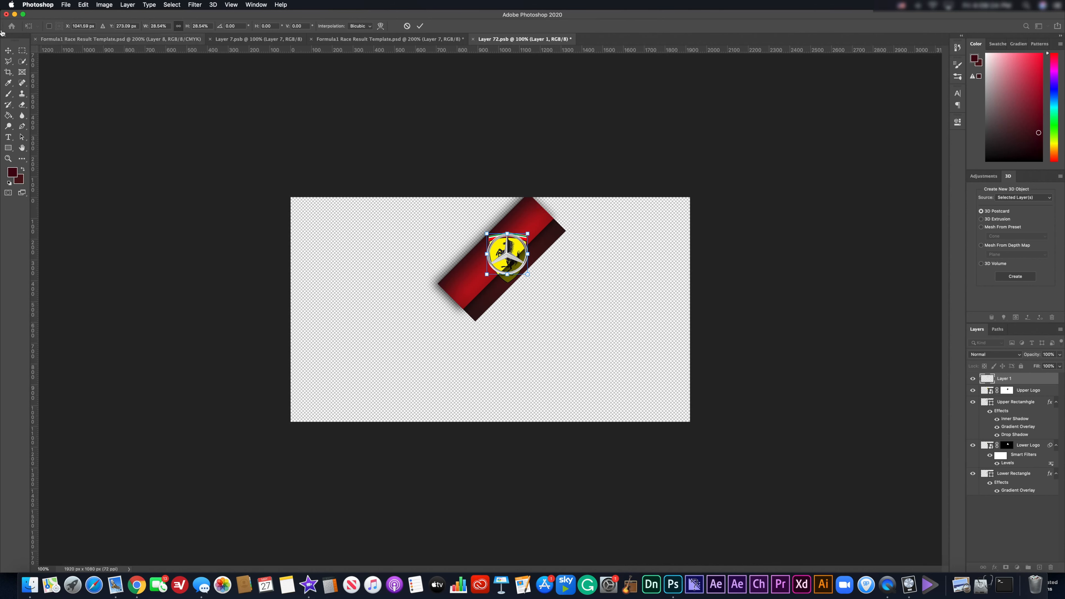
key("Return")
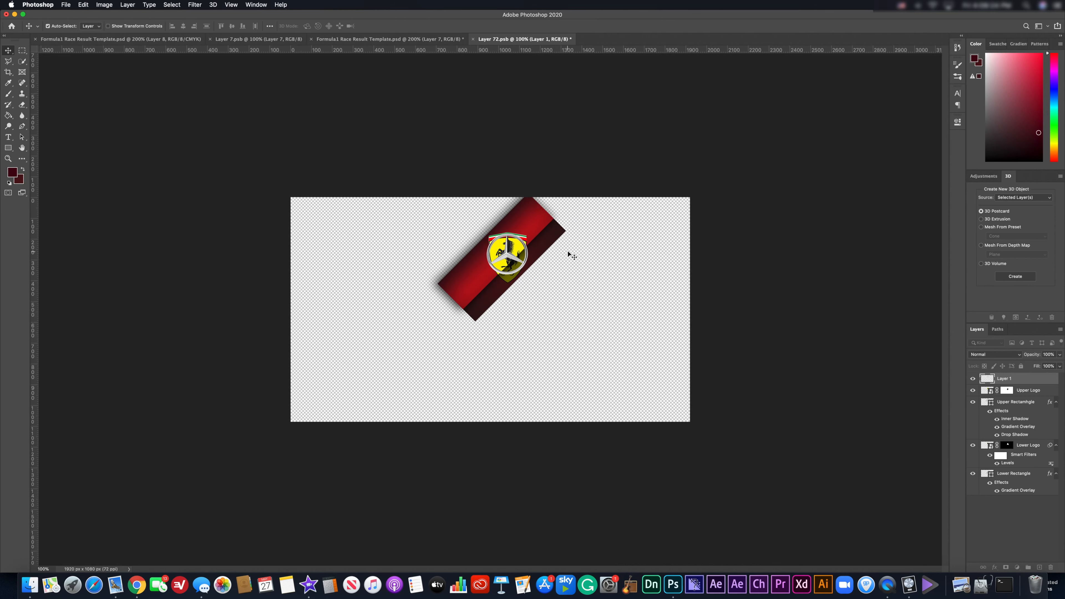
Move the Upper Logo's mask onto the Mercedes logo layer and delete the Upper Logo.
left_click(1049, 392)
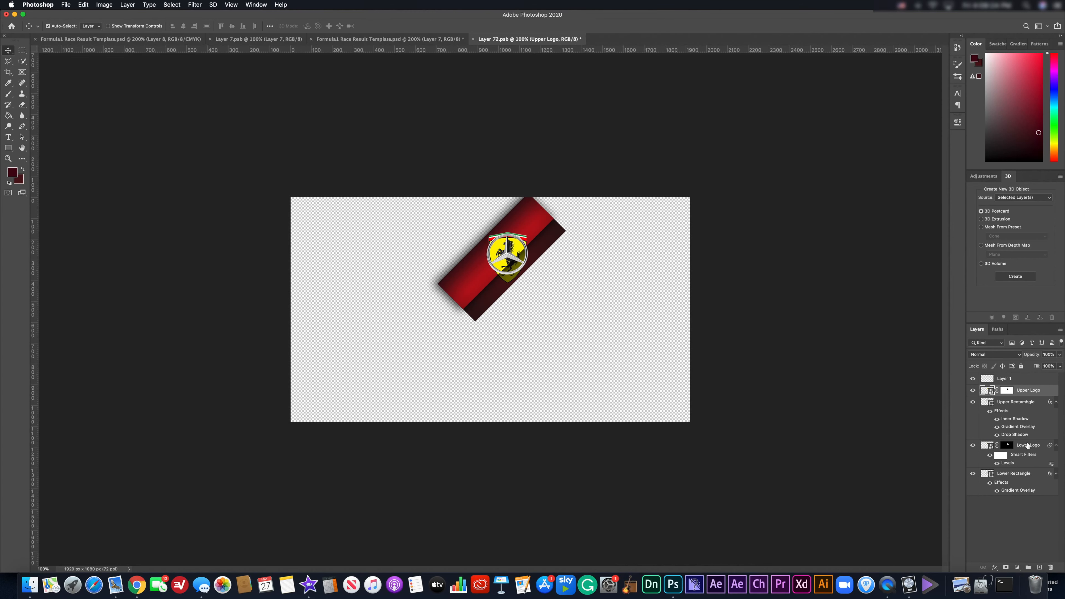
left_click(1007, 390)
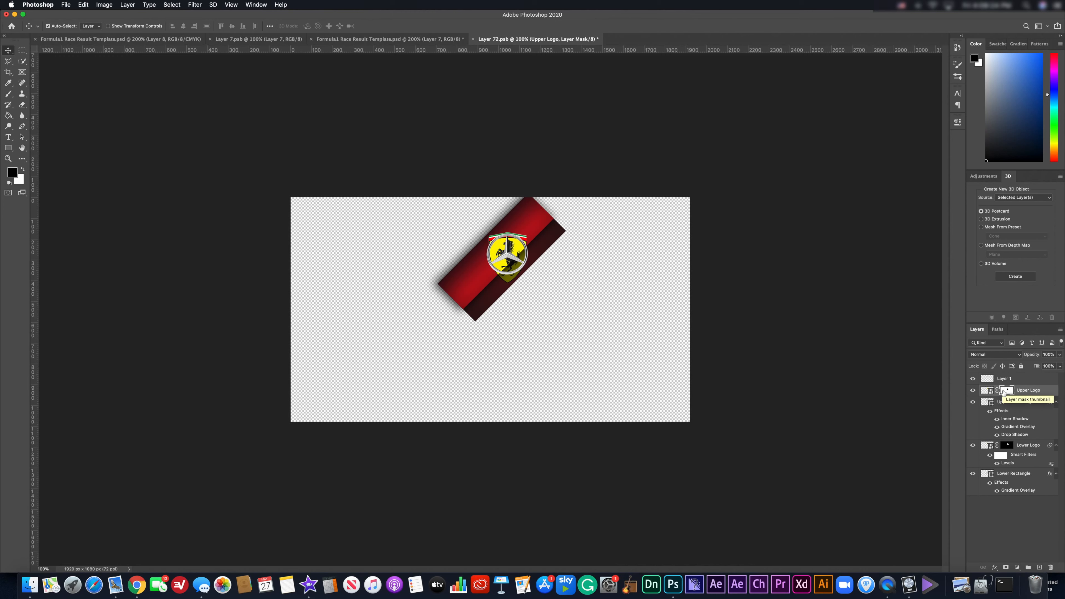
left_click_drag(1002, 392, 1003, 379)
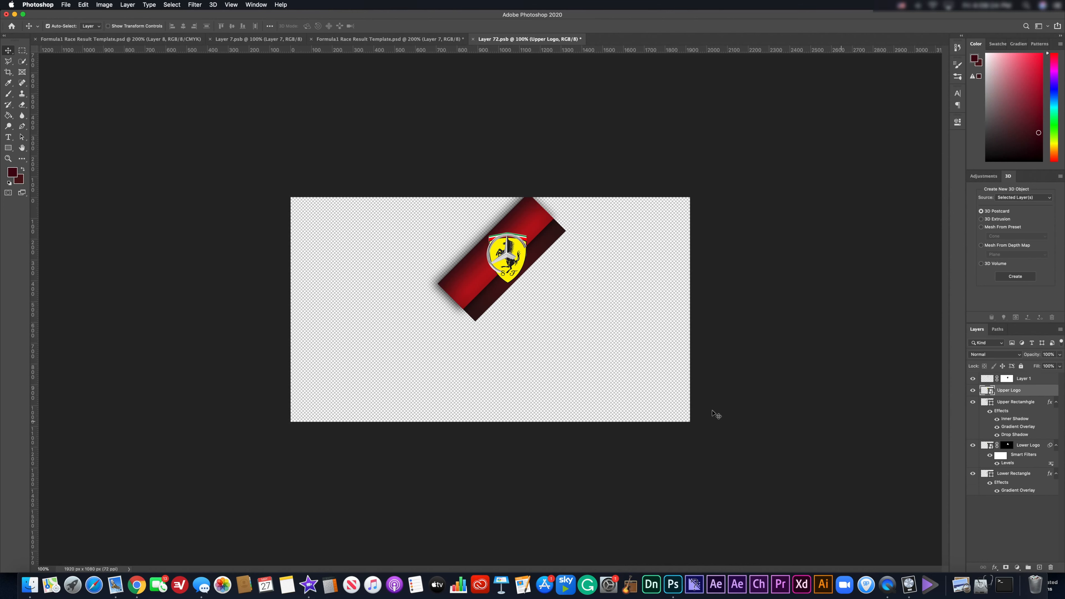
key("Delete")
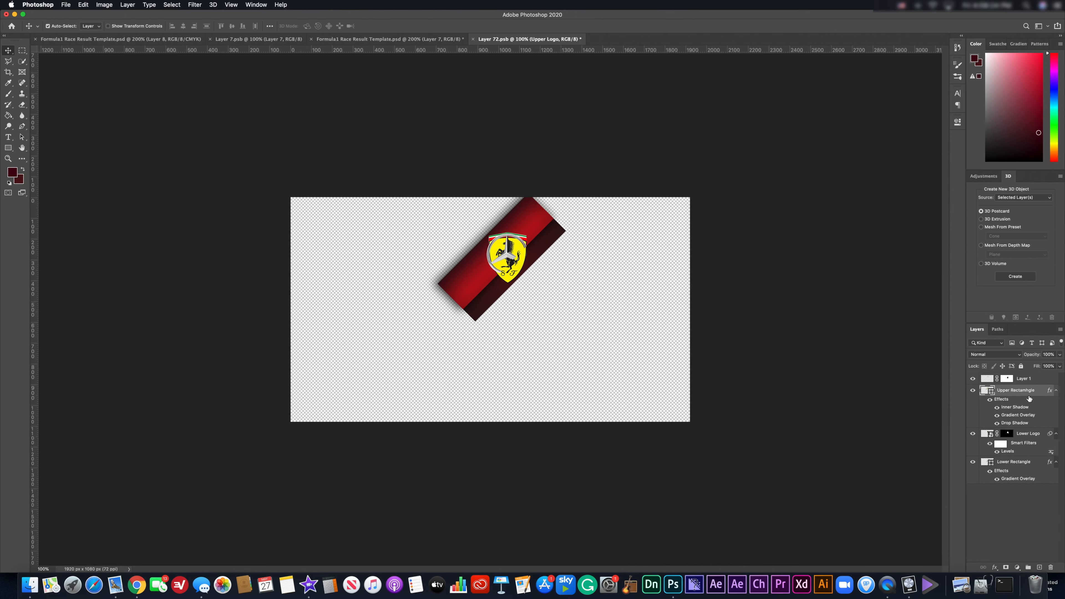
Duplicate the Mercedes logo above Lower Logo and give the copy Lower Logo's mask.
left_click(571, 254)
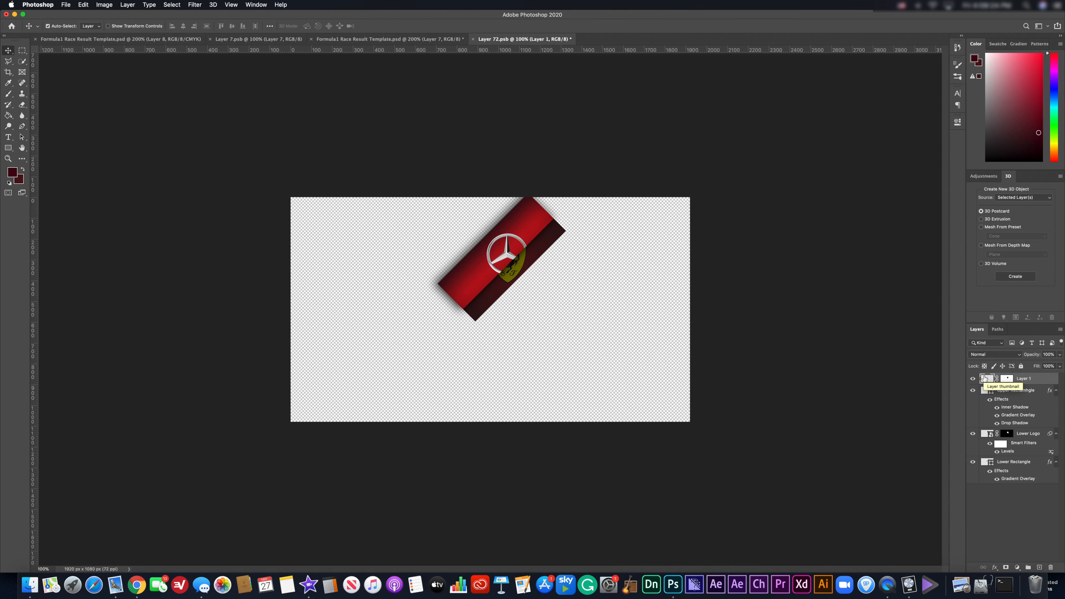
key("super+j")
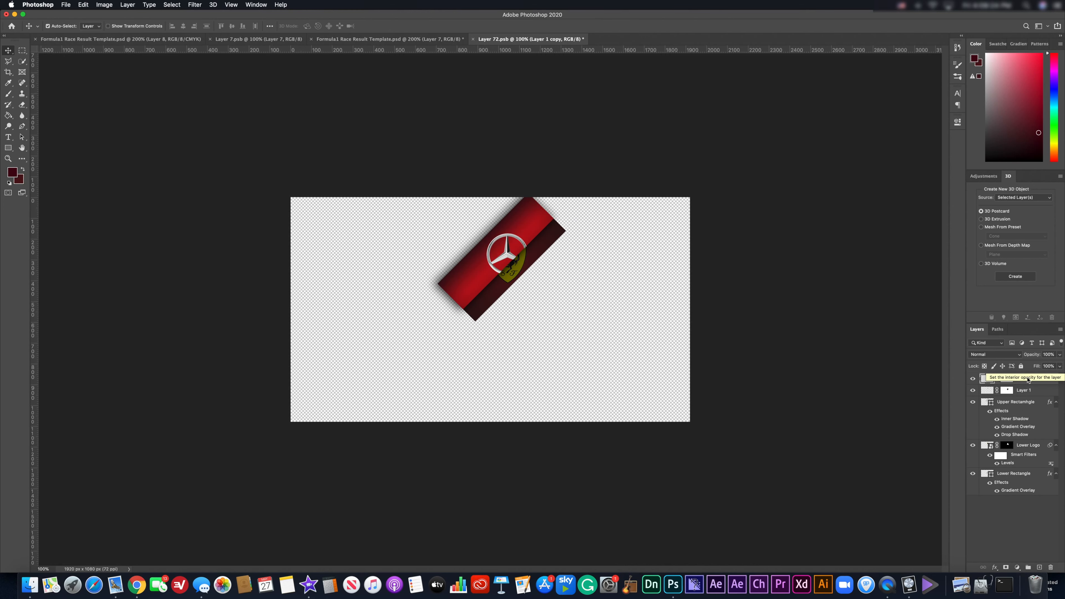
left_click_drag(1027, 378, 1017, 436)
left_click(1007, 434)
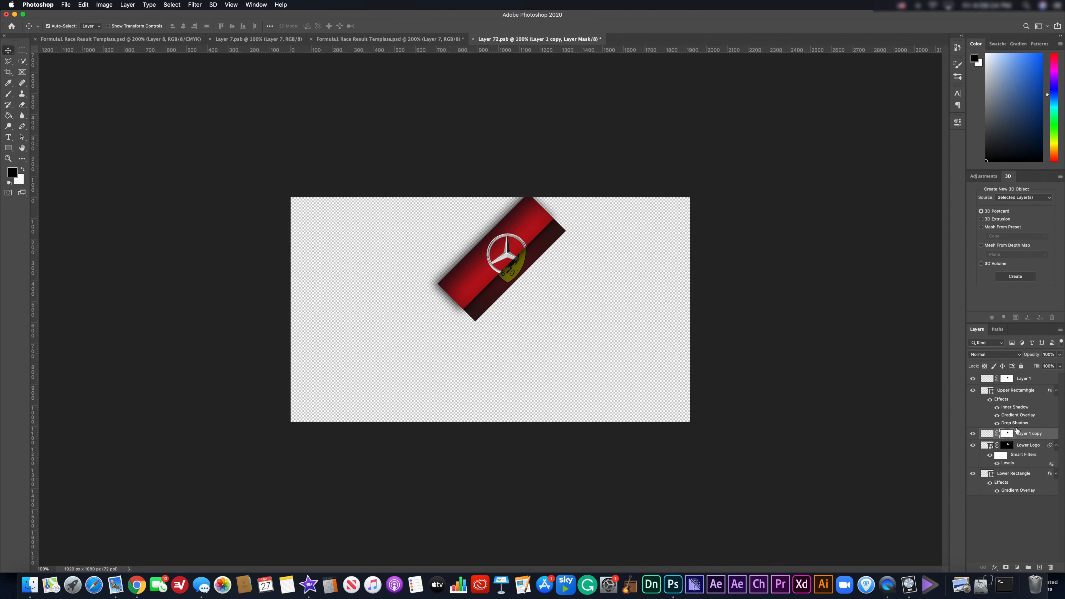
right_click(1008, 434)
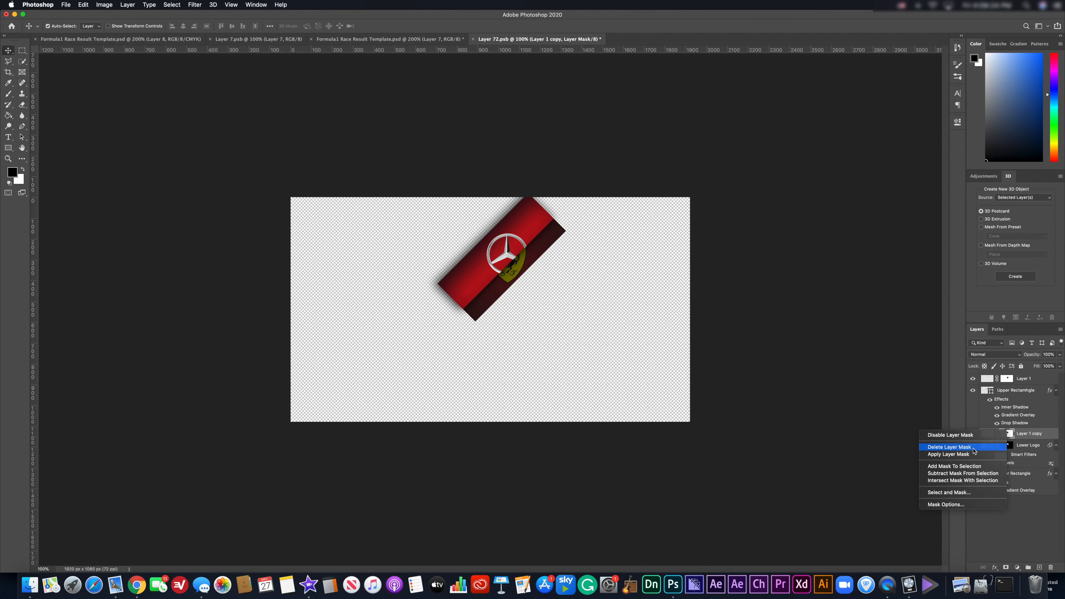
left_click(961, 447)
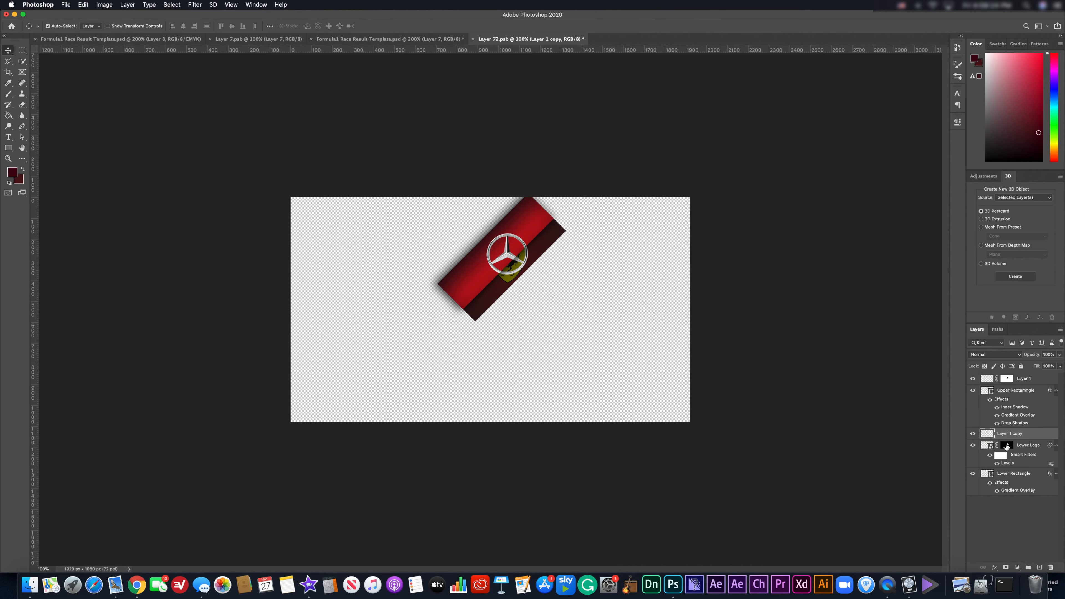
left_click_drag(1006, 447, 1004, 435)
Delete the Ferrari Lower Logo layer, leaving Layer 1 copy selected.
left_click(1030, 450)
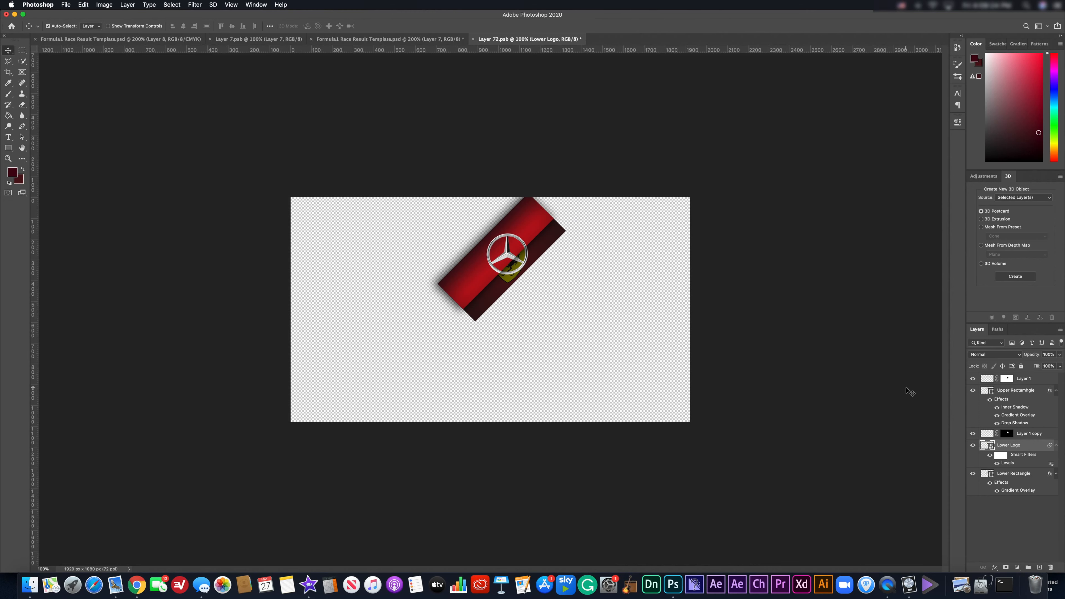
key("Delete")
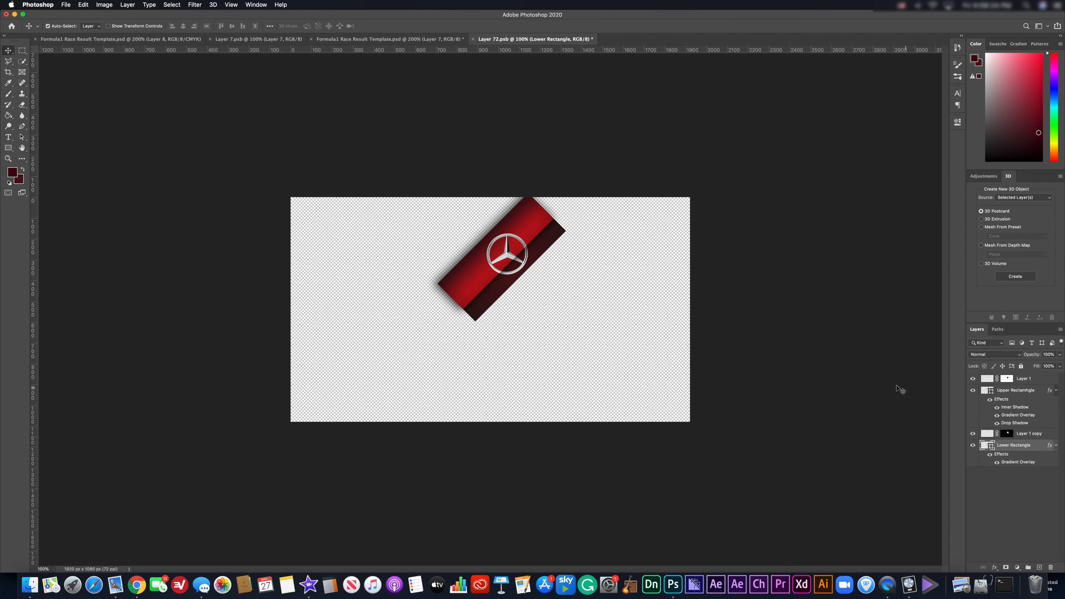
left_click(1045, 438)
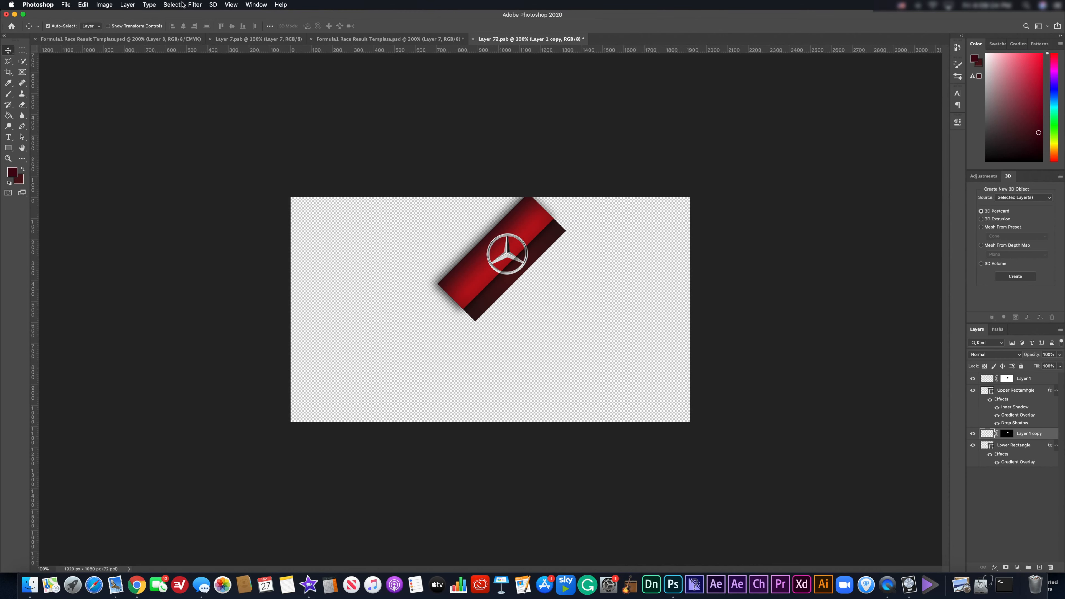
Apply a Levels adjustment to Layer 1 copy with the output white level set to 119.
left_click(104, 5)
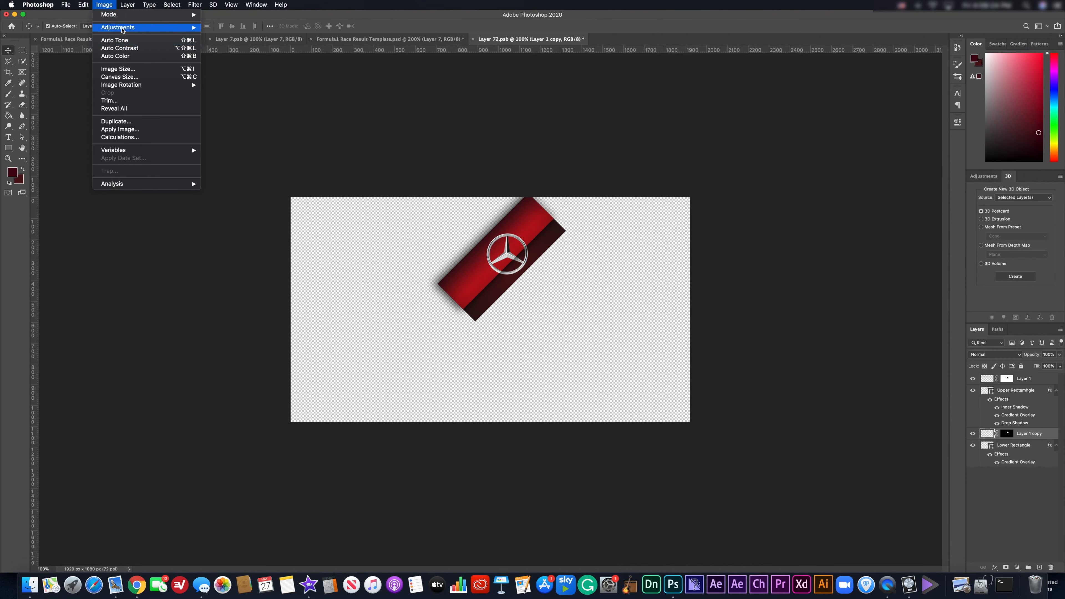
mouse_move(123, 30)
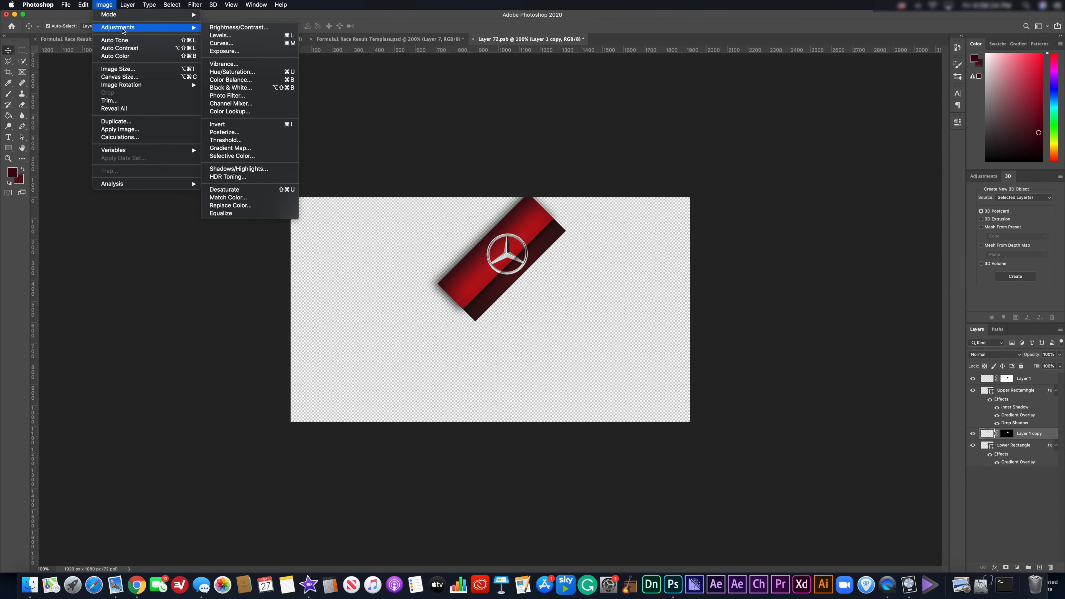
left_click(243, 36)
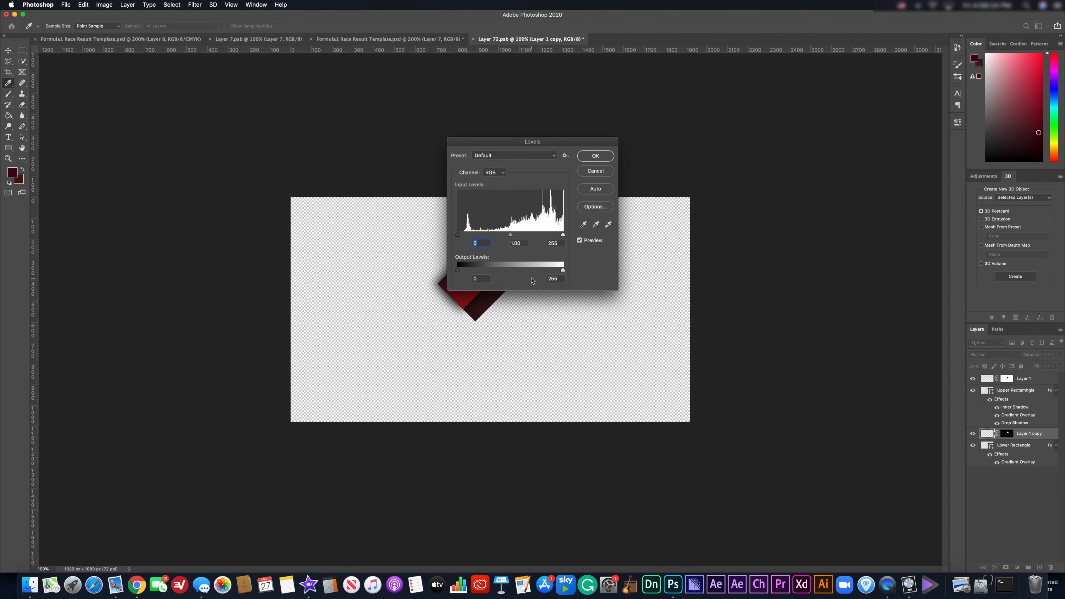
left_click_drag(558, 278, 530, 278)
type("119")
left_click(595, 156)
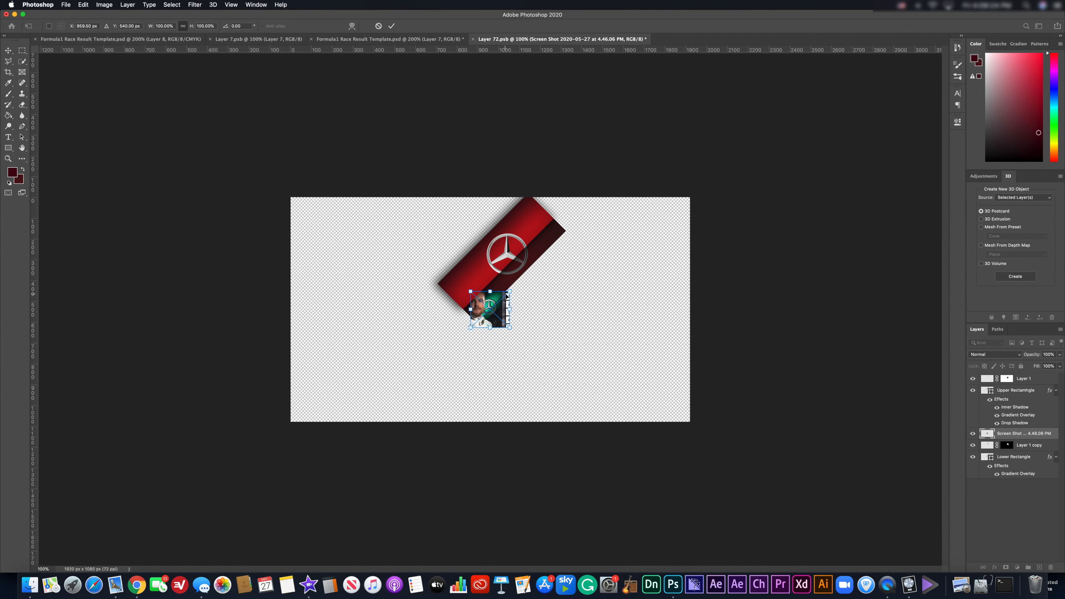
Scale the pasted driver screenshot to about 459% and move it to the canvas's left edge.
left_click_drag(509, 291, 659, 208)
left_click_drag(581, 285, 425, 346)
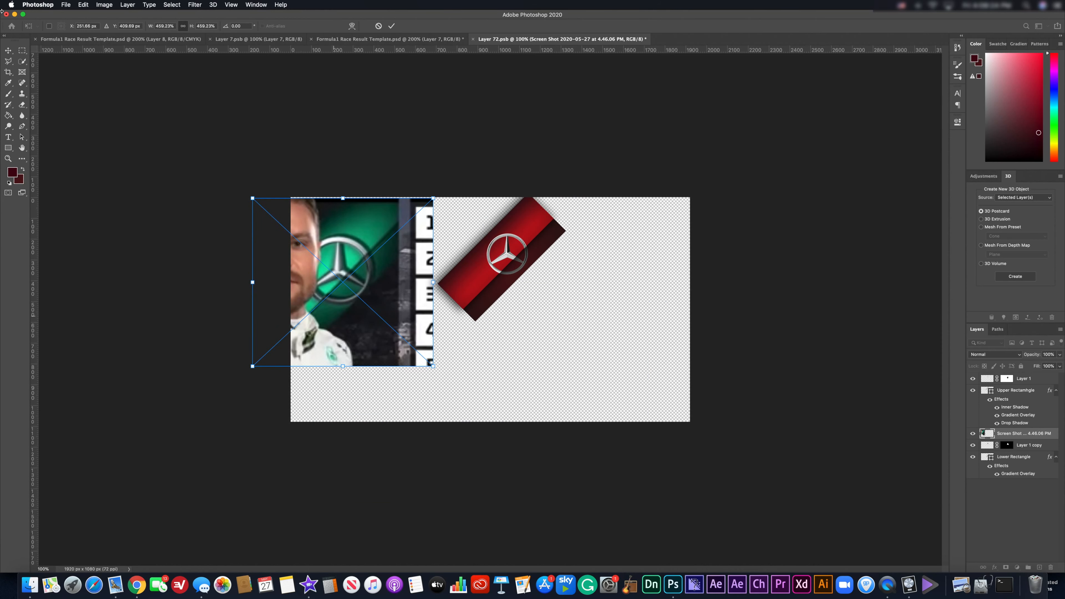
left_click(8, 51)
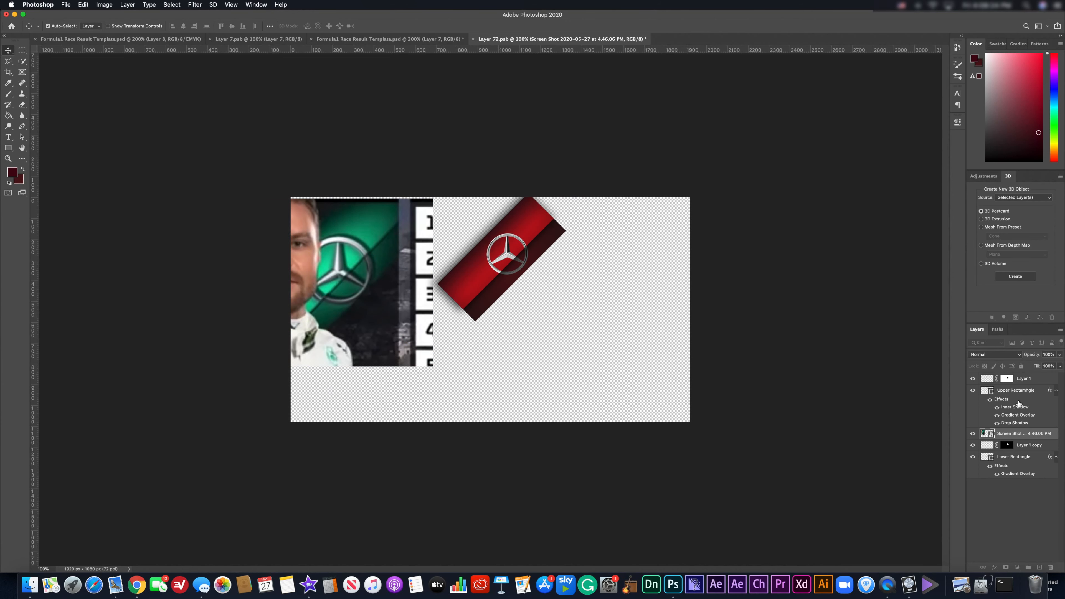
left_click(1037, 378)
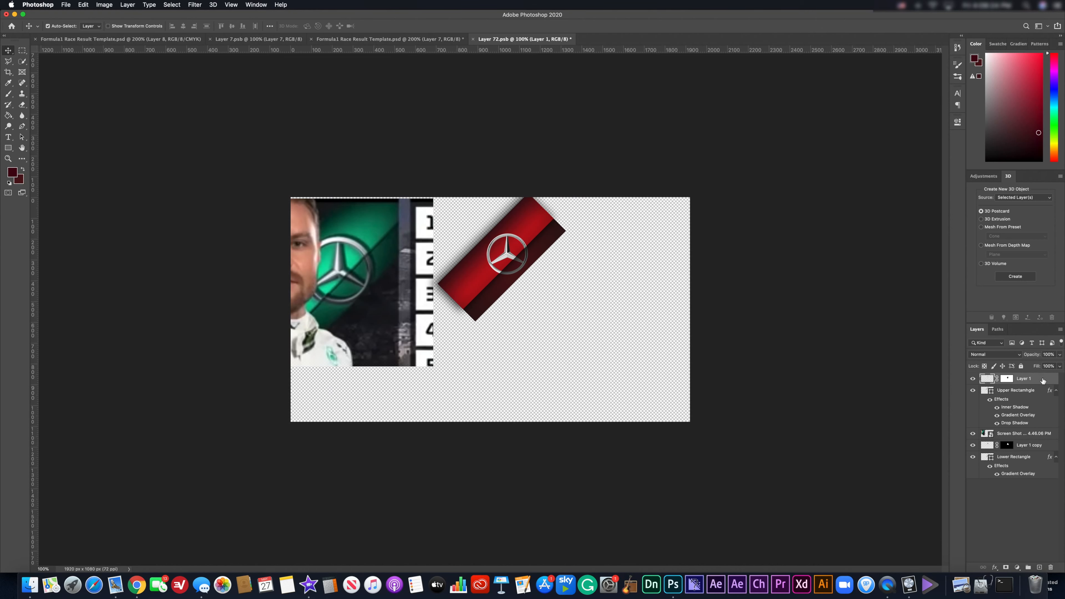
right_click(1042, 381)
left_click(944, 217)
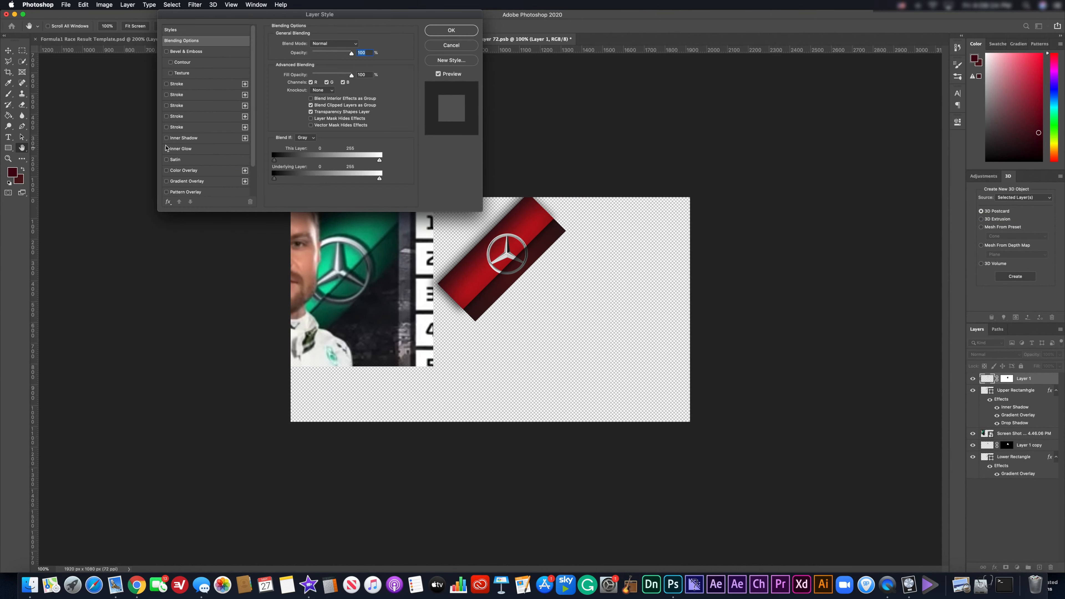
scroll(170, 184, "down", 2)
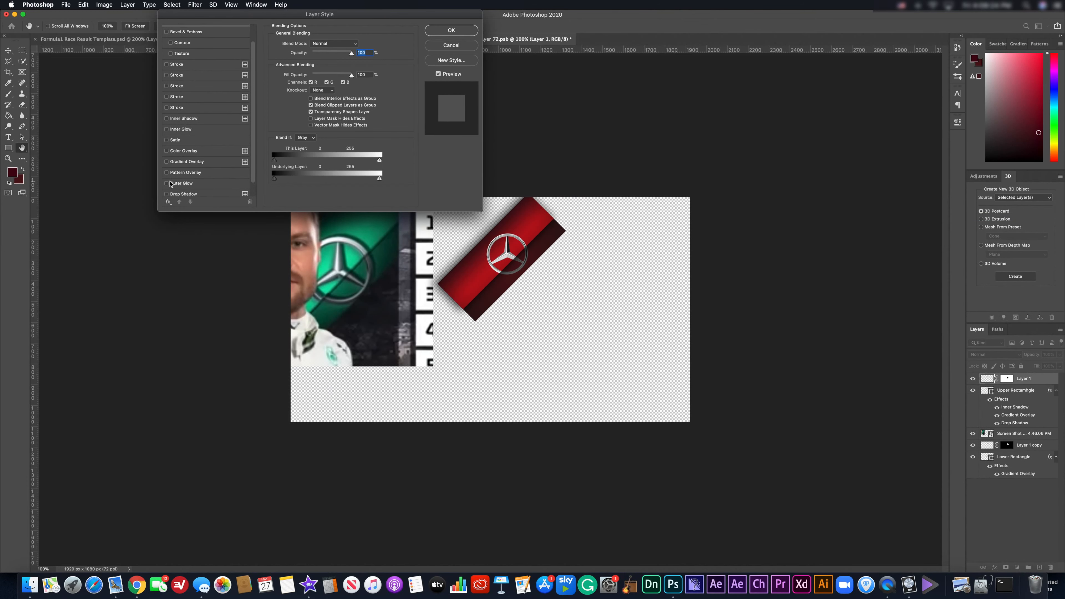
left_click(167, 194)
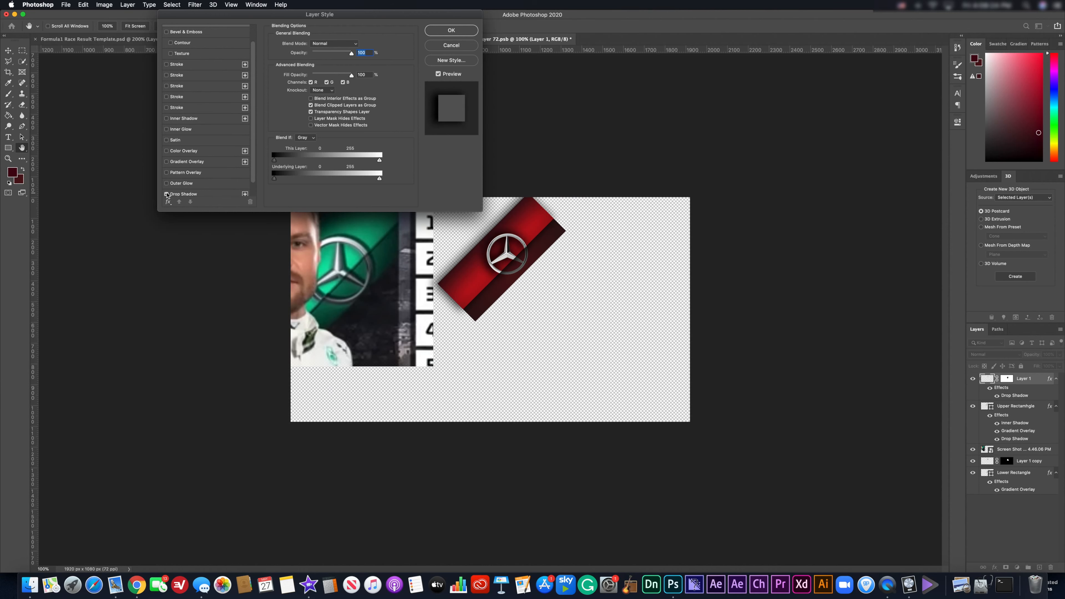
left_click(181, 194)
scroll(171, 189, "down", 1)
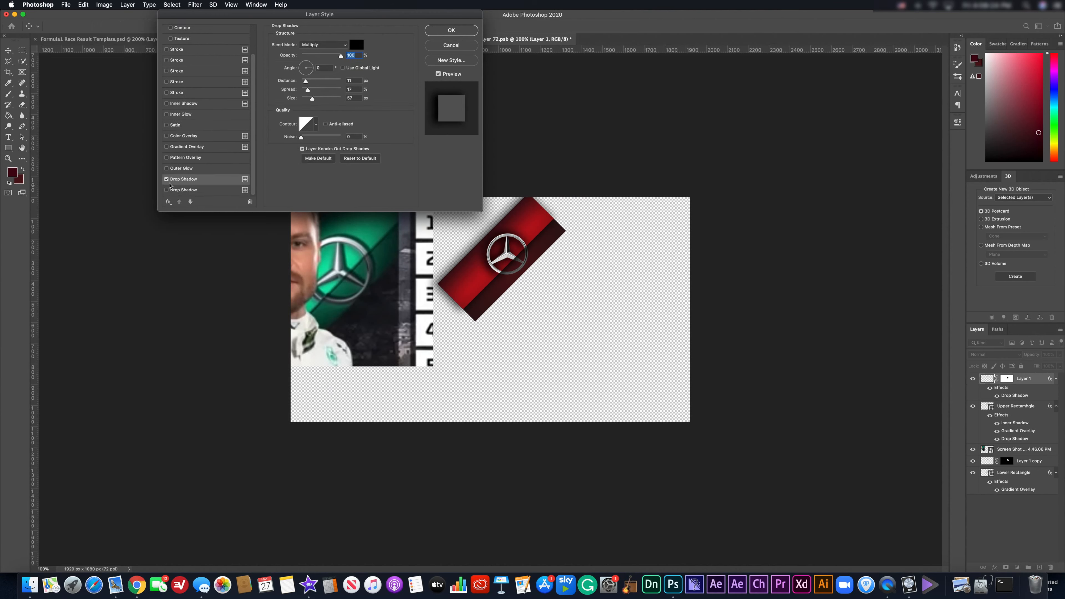
left_click(166, 178)
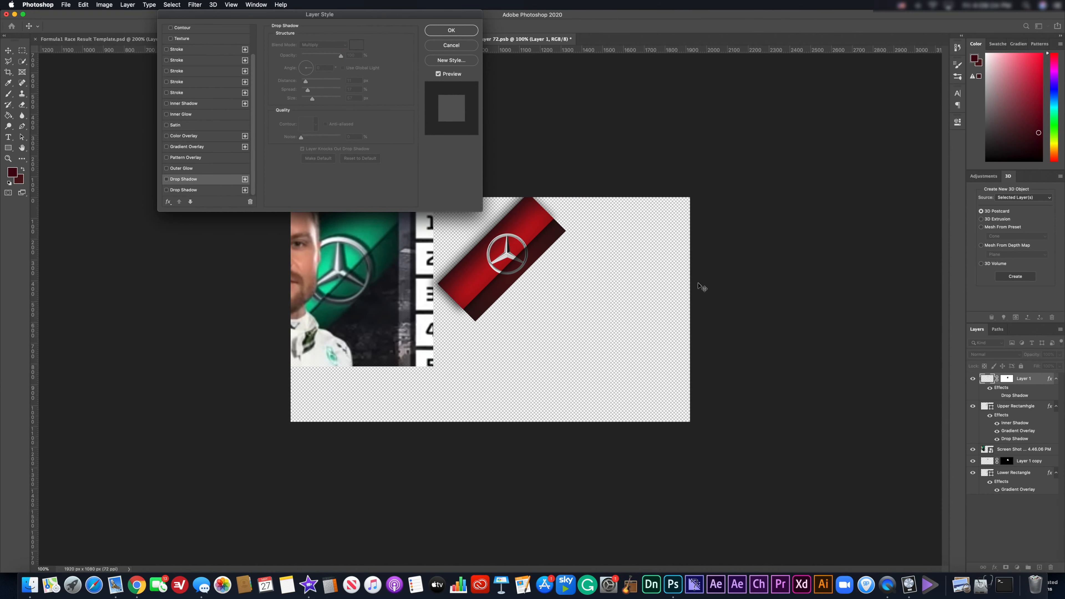
key("Return")
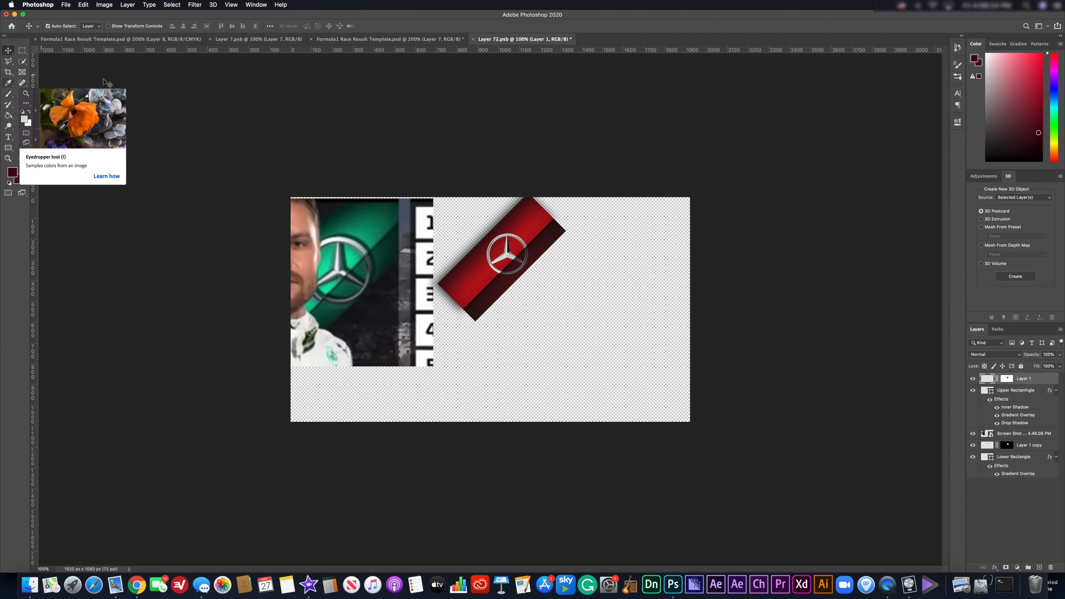
Sample bright green and dark green from the driver photo as the foreground and background colours.
left_click(8, 83)
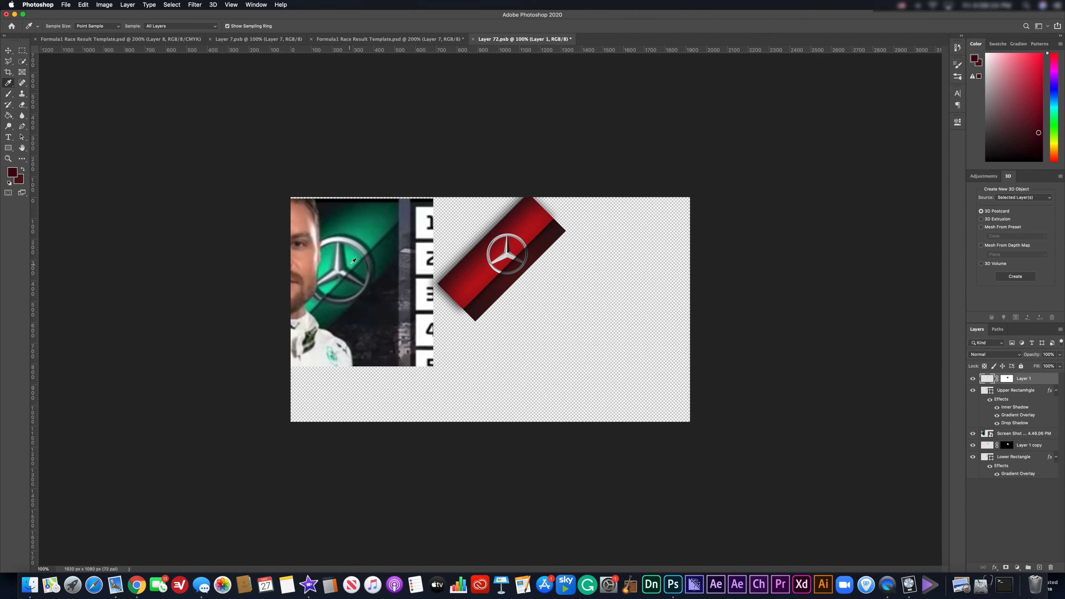
left_click(352, 262)
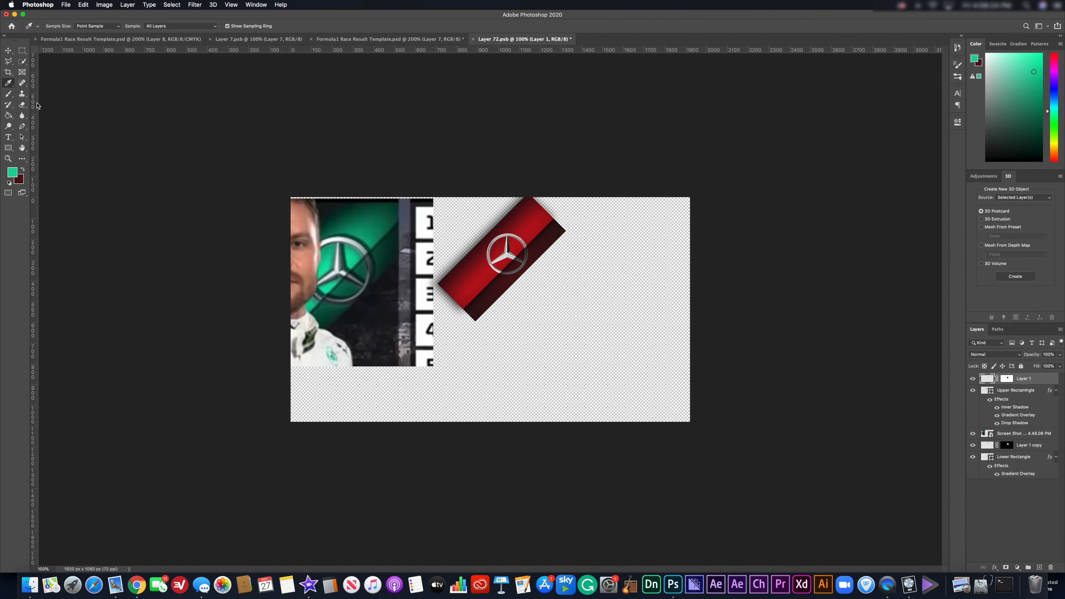
left_click(23, 170)
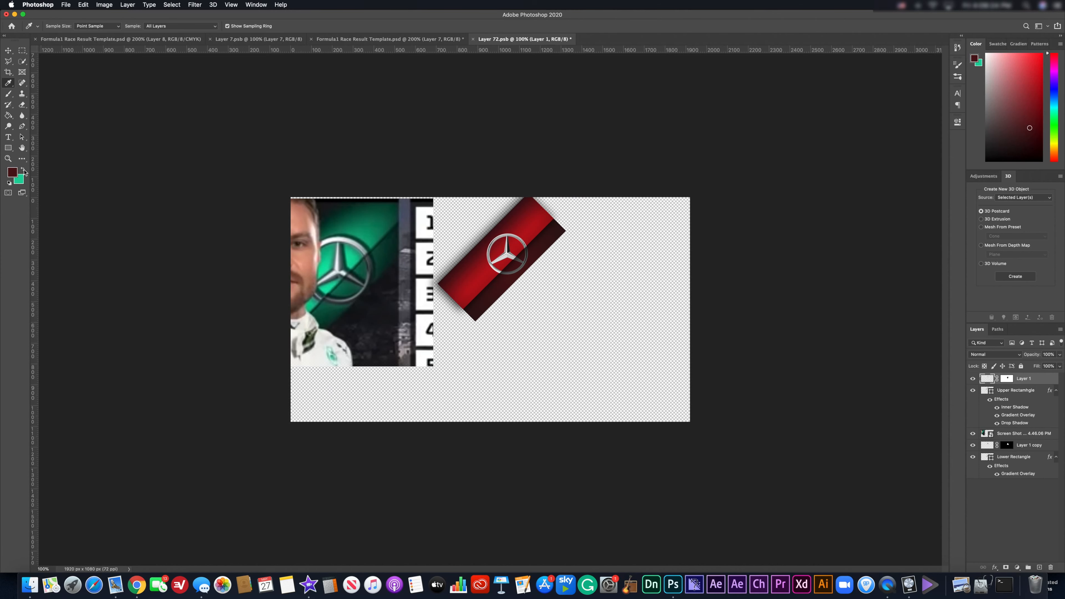
left_click(332, 213)
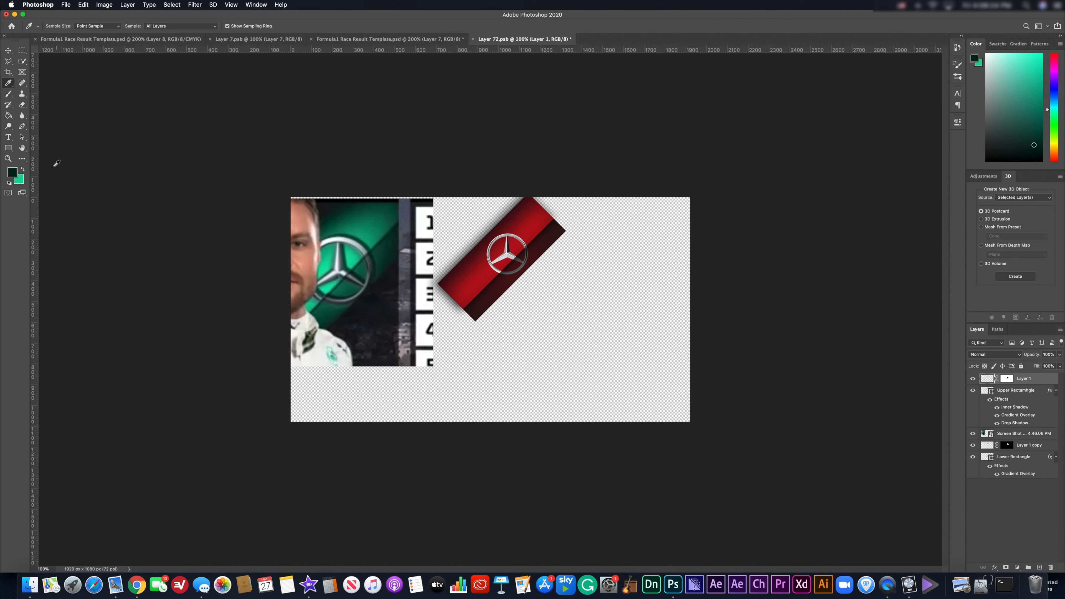
left_click(24, 170)
left_click(8, 51)
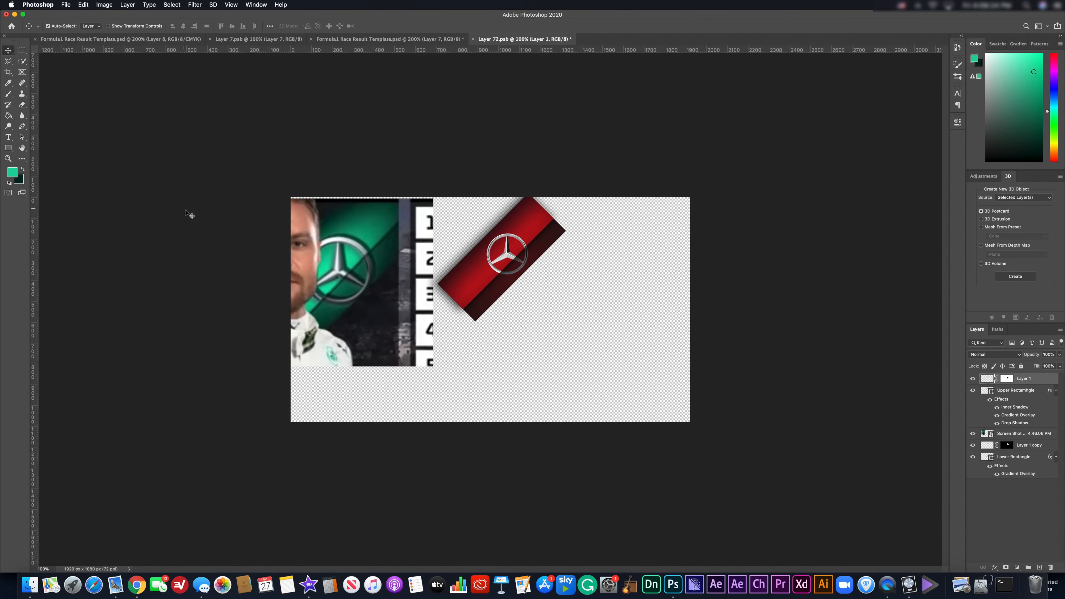
left_click(1010, 392)
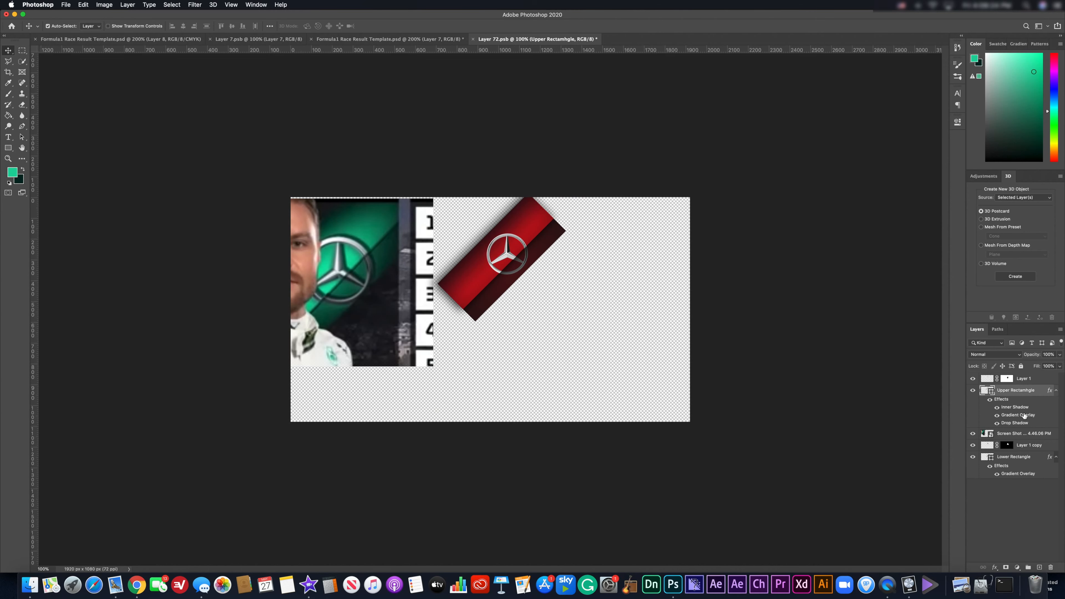
In the Upper Rectangle's Gradient Overlay, set the first gradient stop to dark green.
double_click(1023, 415)
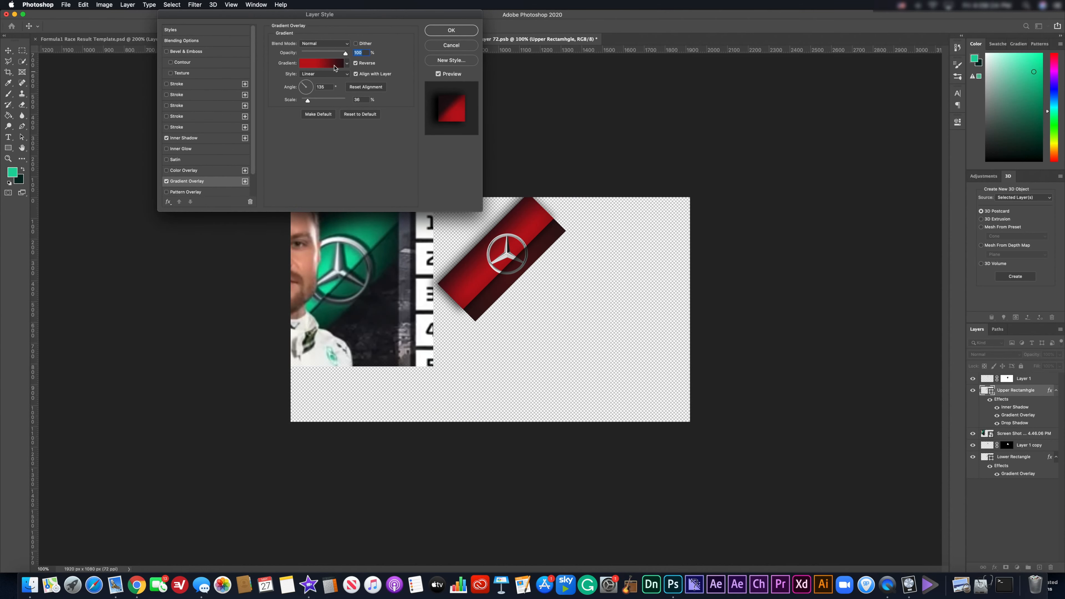
left_click(346, 64)
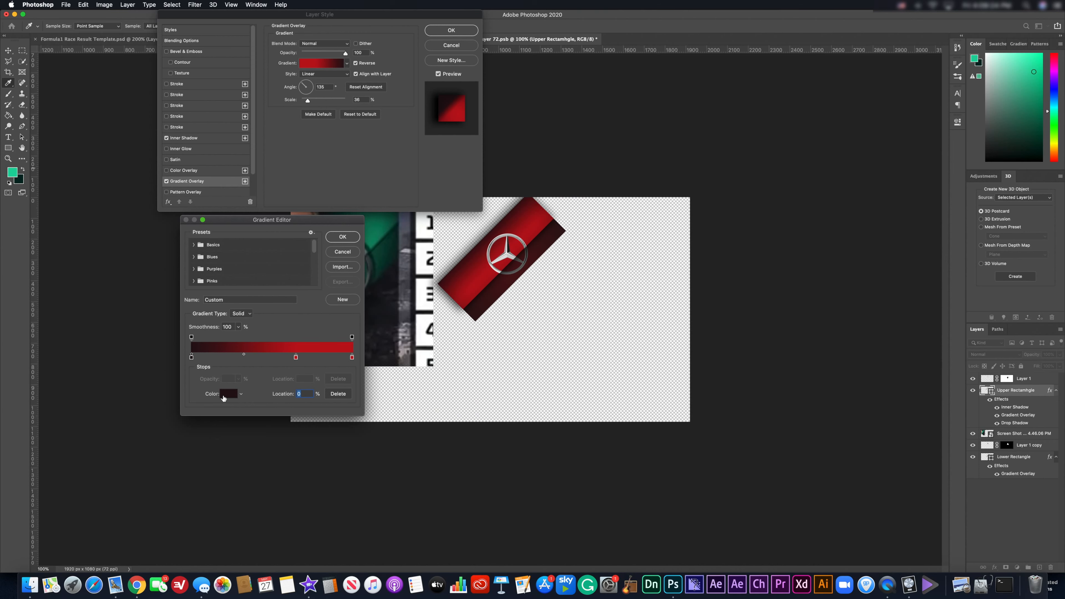
left_click(227, 394)
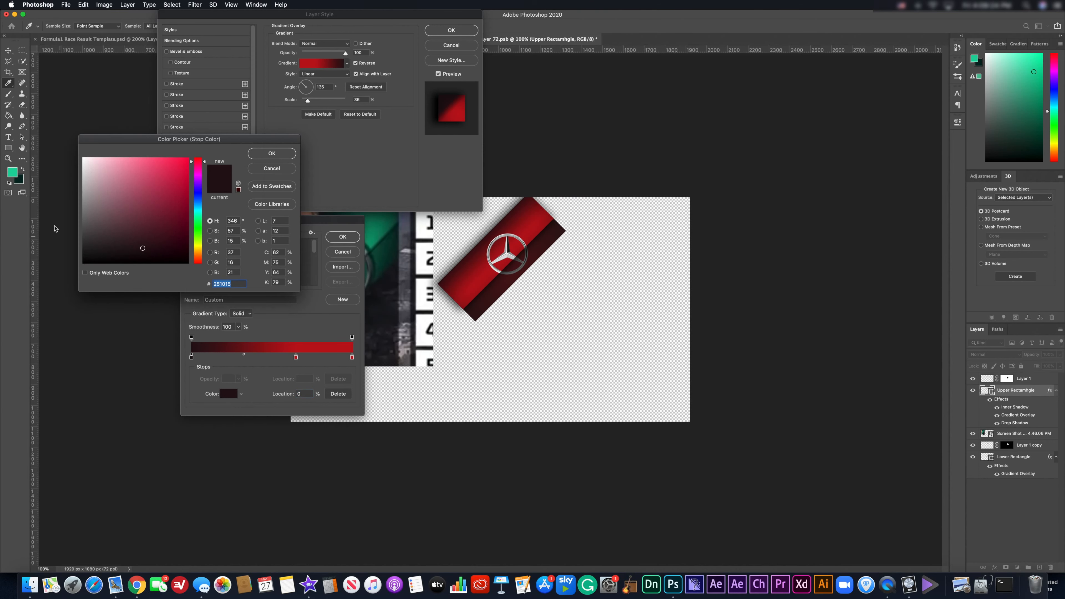
left_click(20, 180)
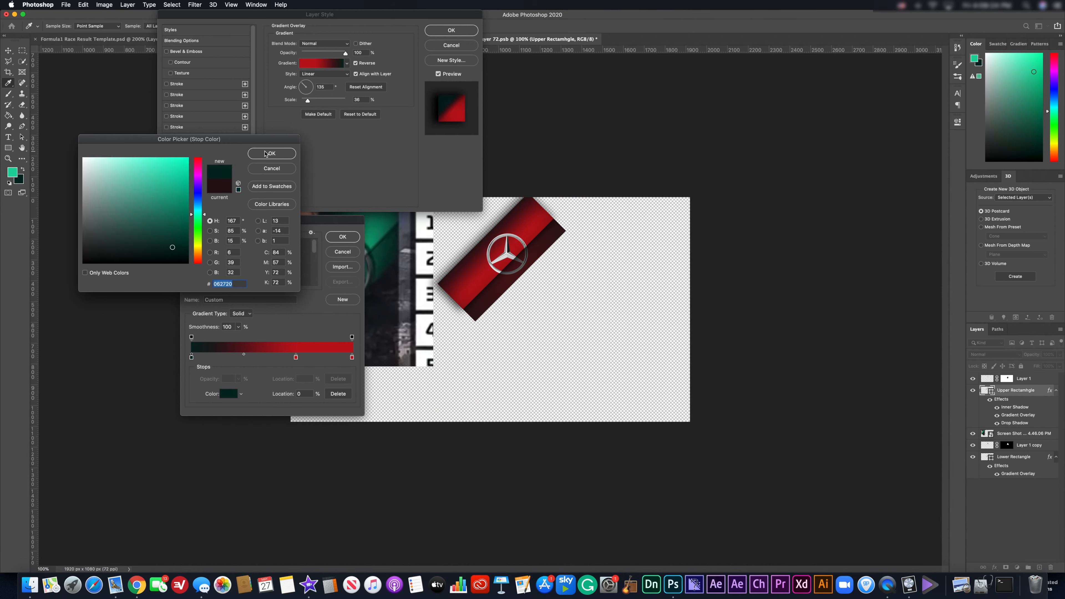
left_click(266, 154)
Turn the red middle and end stops bright green and apply the new gradient overlay.
left_click(296, 357)
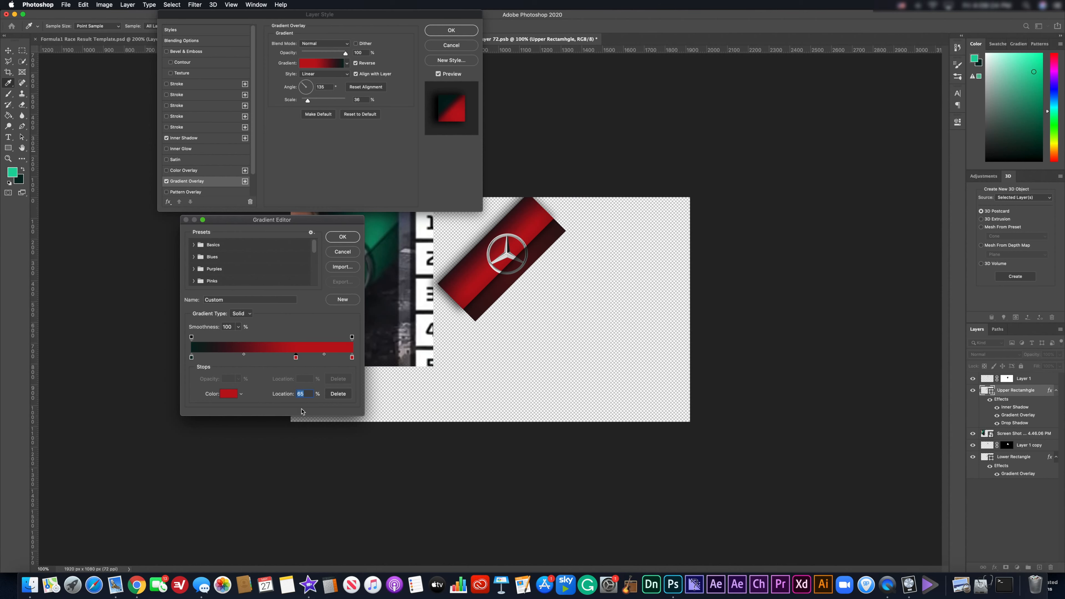
left_click(227, 393)
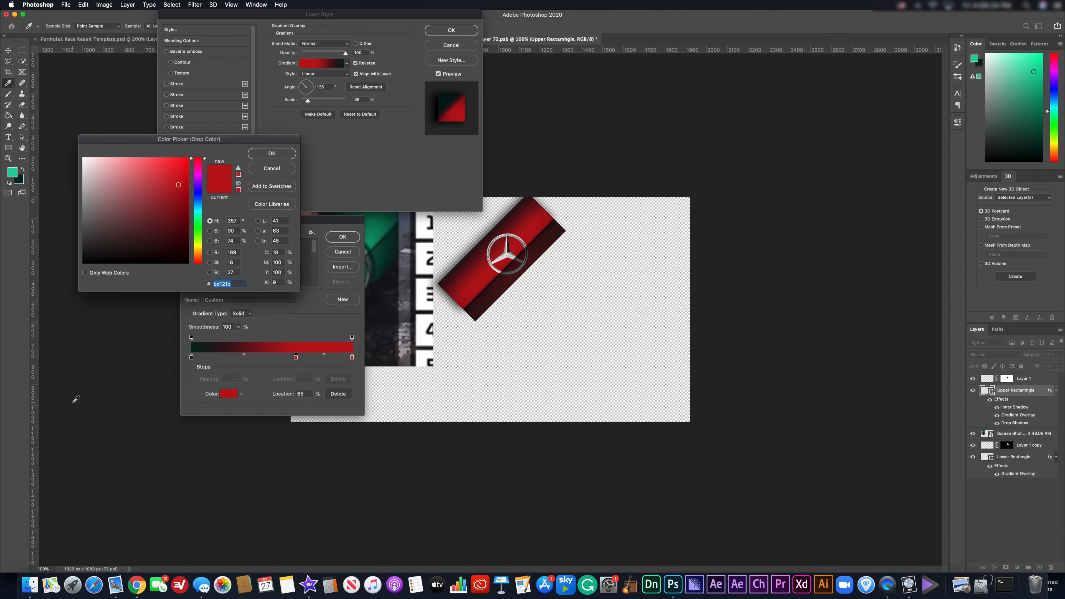
left_click(12, 176)
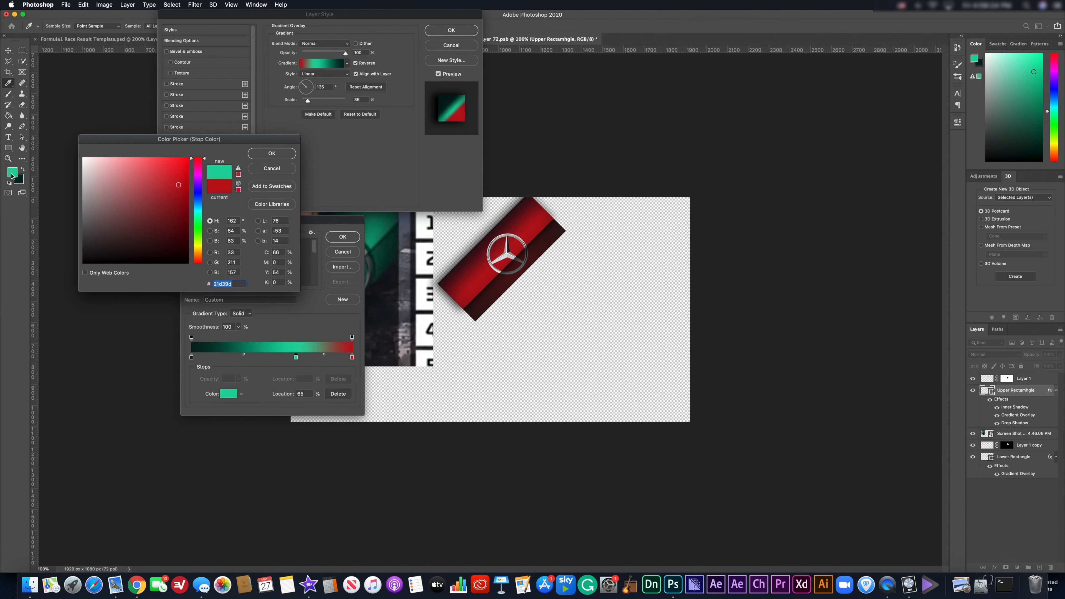
left_click(280, 155)
left_click(352, 358)
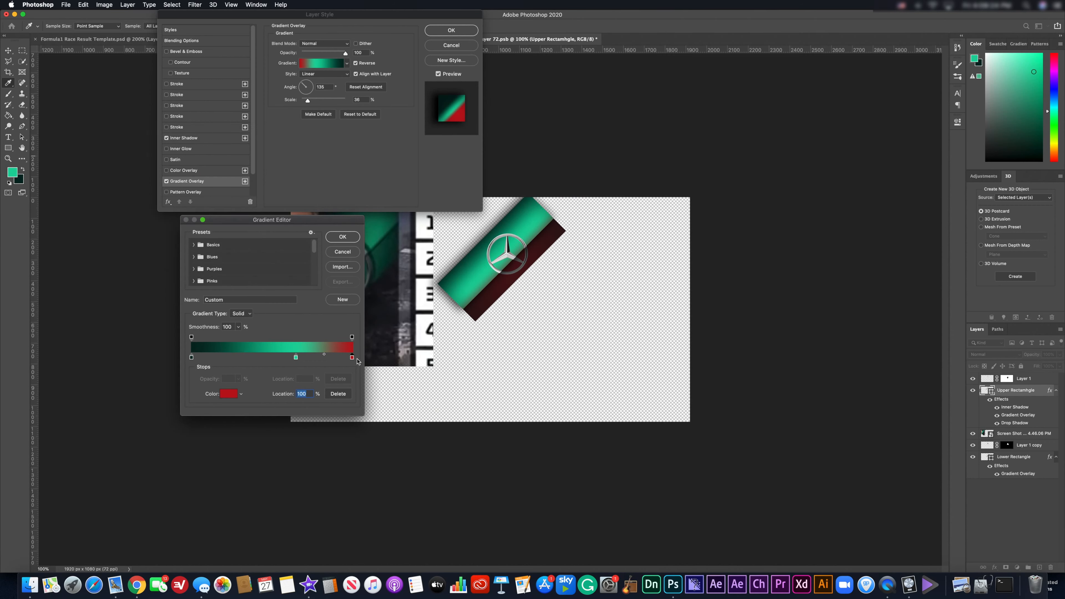
left_click(234, 396)
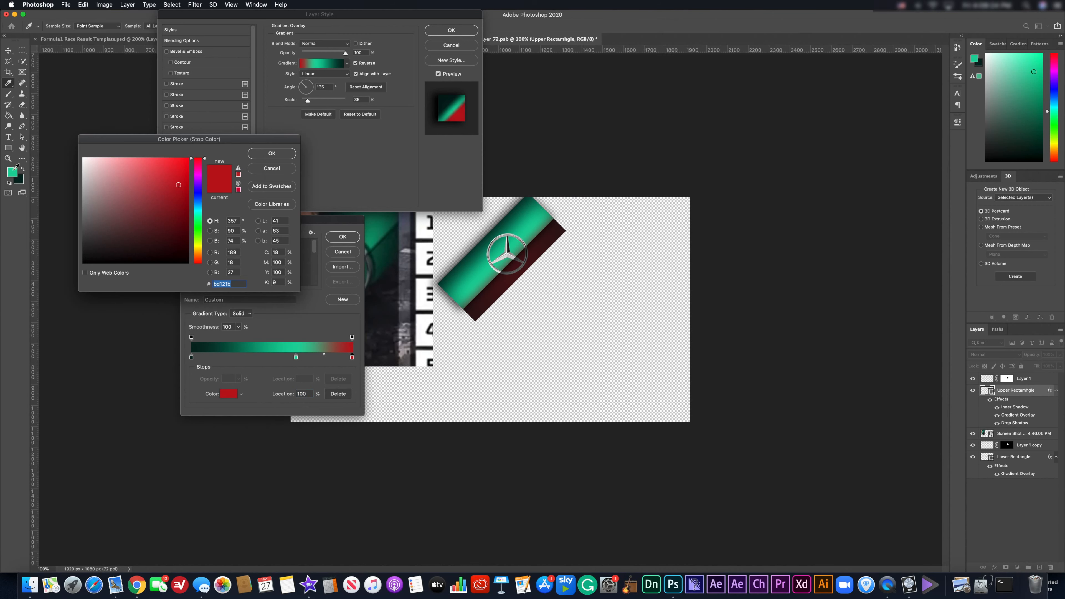
left_click(11, 174)
left_click(280, 154)
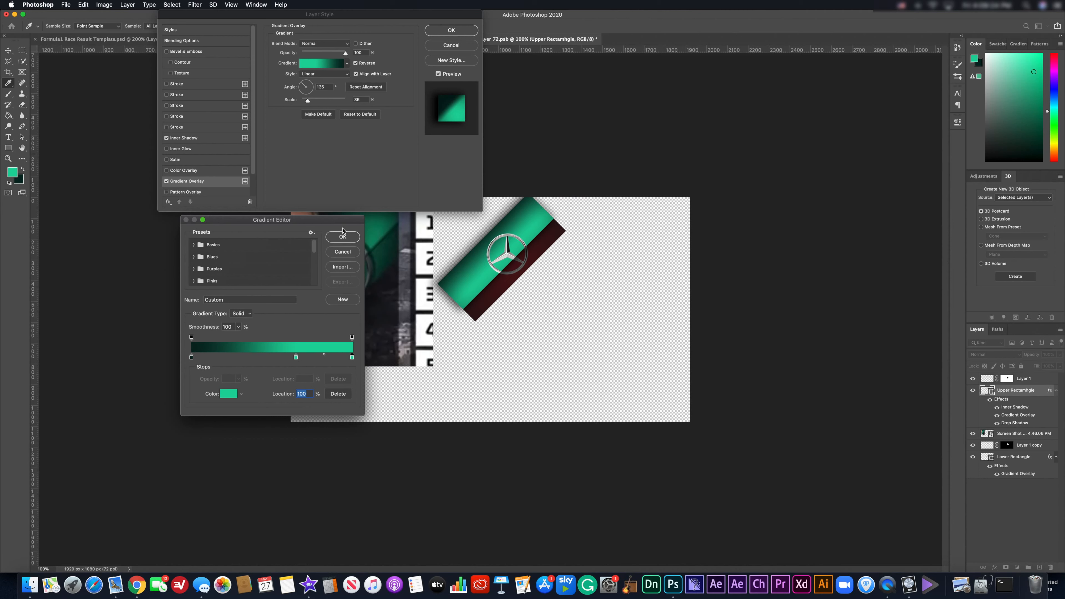
left_click(351, 238)
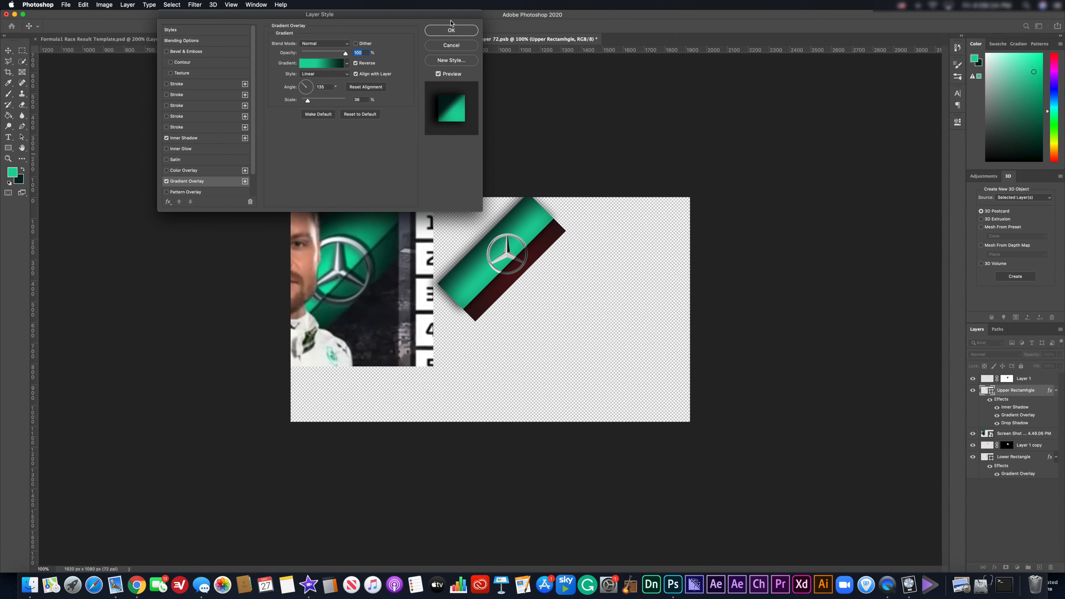
left_click(450, 35)
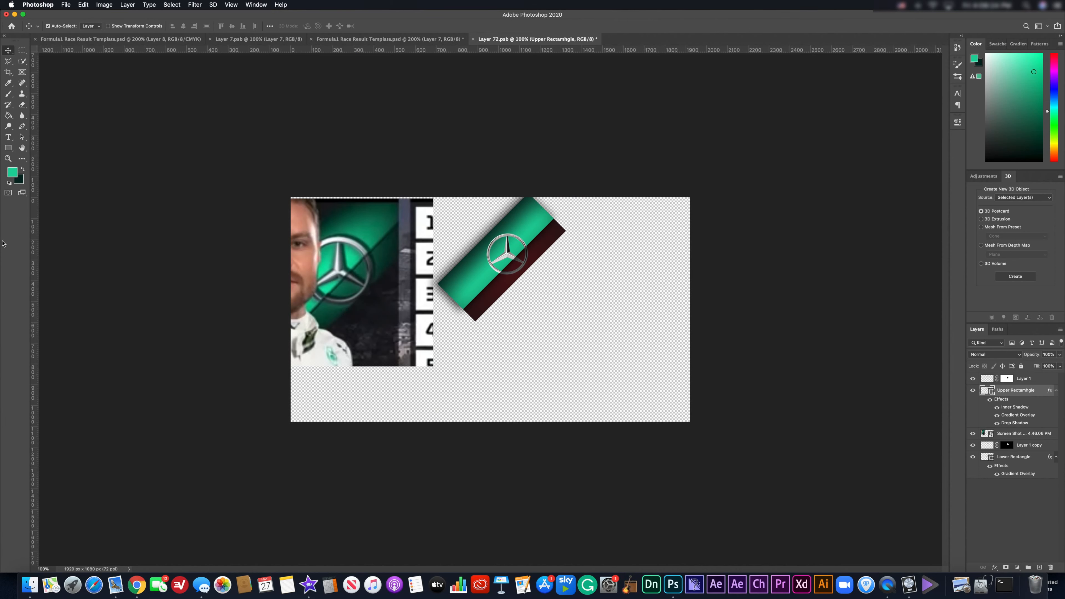
Sample a dark colour and a green from the artwork, with green as the foreground colour.
left_click(8, 86)
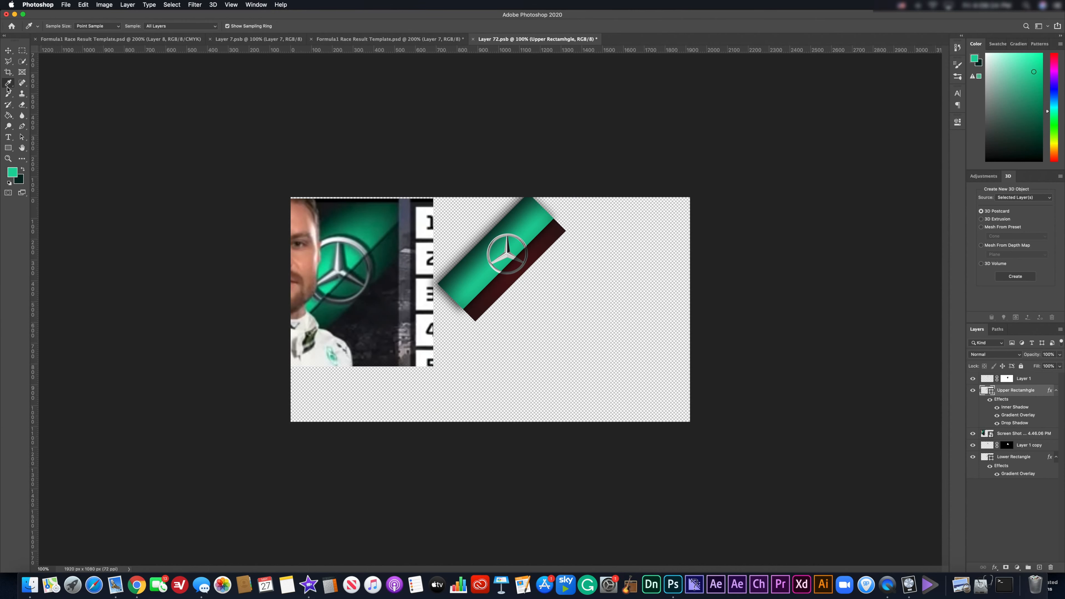
left_click(347, 278)
left_click(24, 172)
left_click(400, 229)
left_click(23, 169)
In the Lower Rectangle's Gradient Overlay, set the left gradient stop to dark green.
left_click(1021, 473)
double_click(1021, 473)
left_click(317, 63)
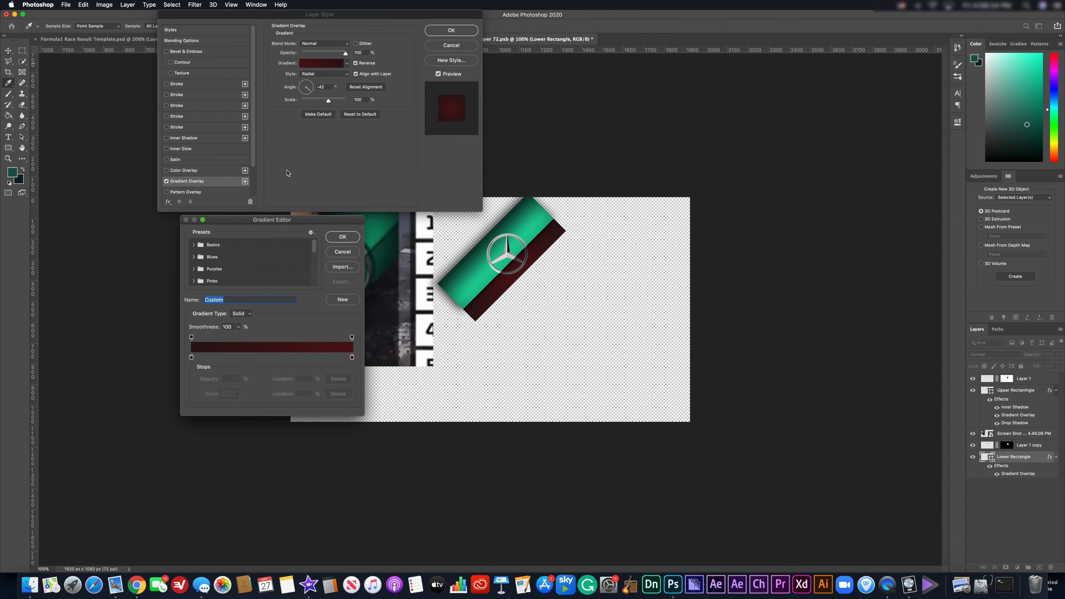
left_click(191, 357)
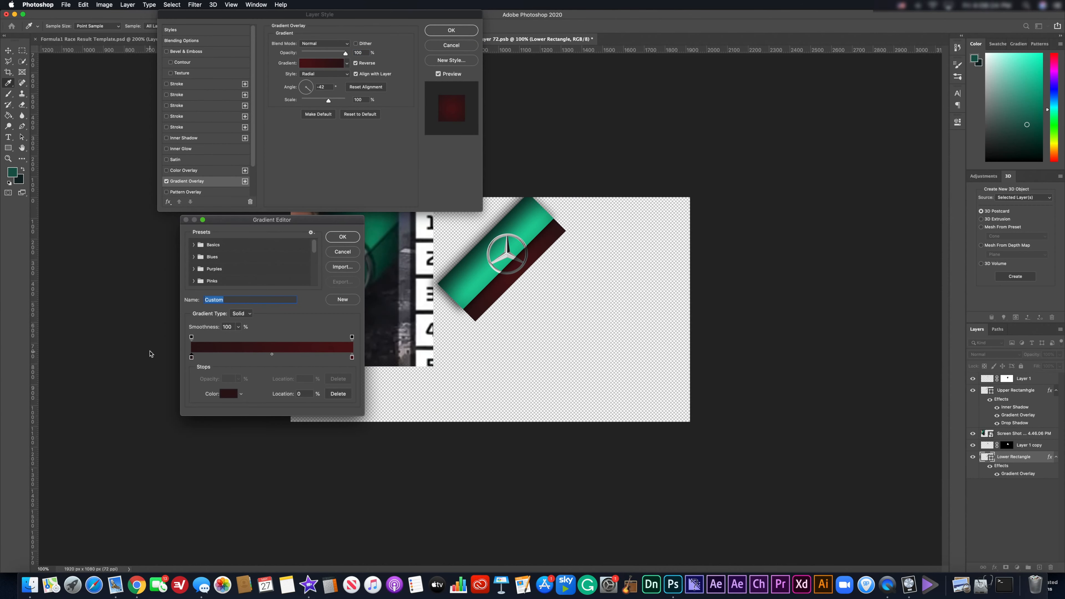
left_click(231, 395)
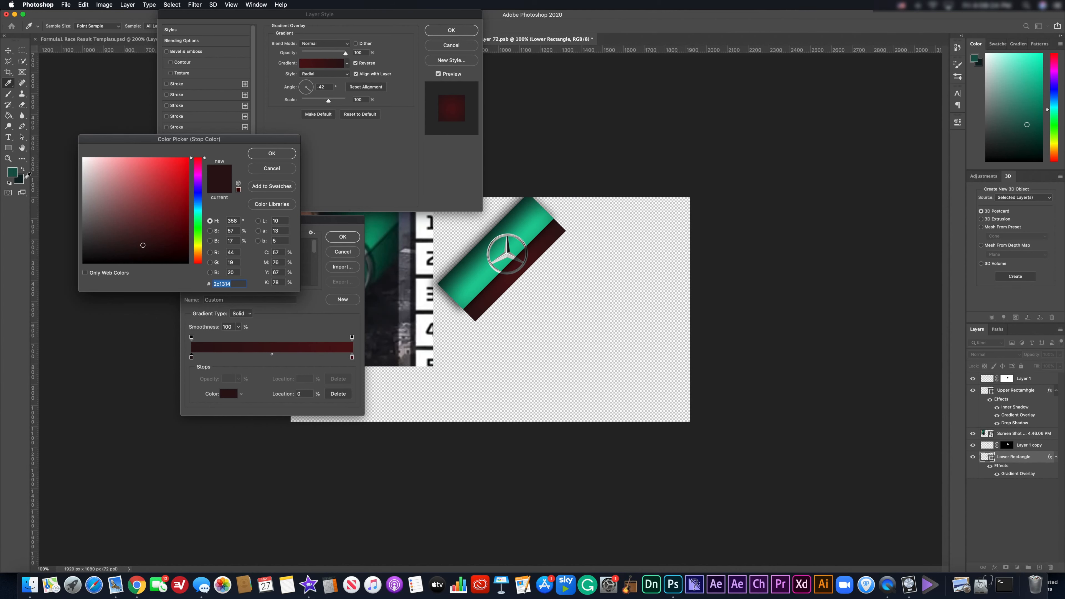
left_click(20, 181)
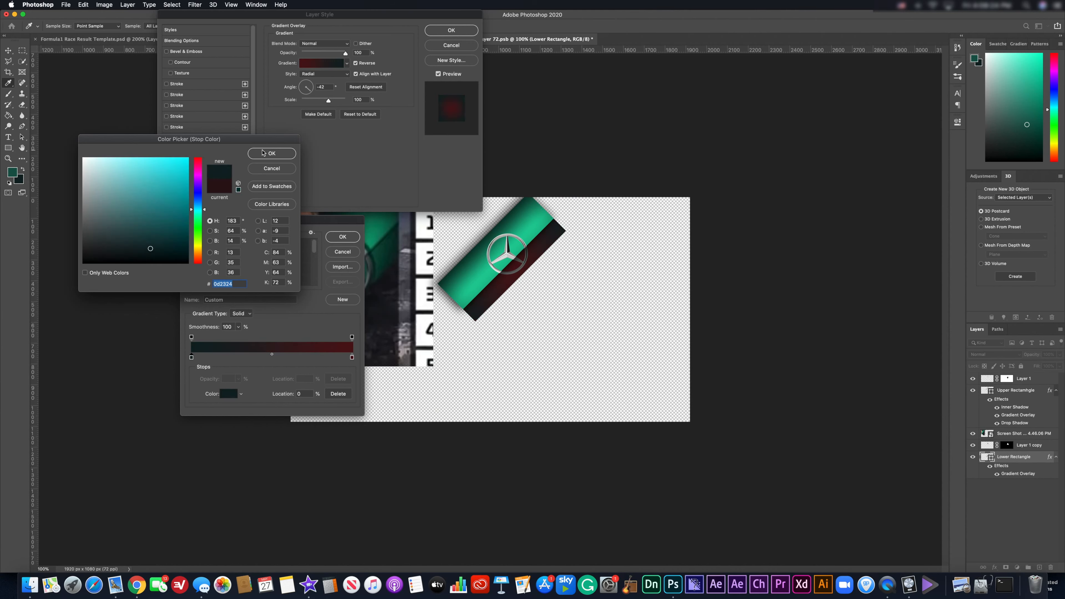
left_click(272, 153)
Nudge the right stop, set it to teal, and apply the lower rectangle's gradient overlay.
left_click(351, 357)
left_click_drag(352, 357, 352, 358)
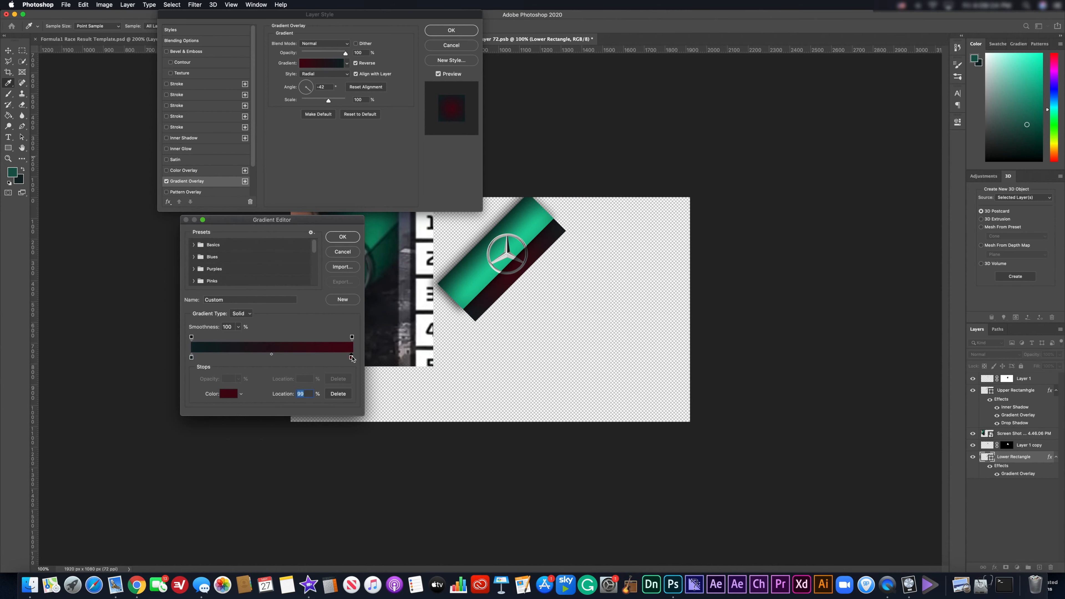
type("1")
left_click(234, 395)
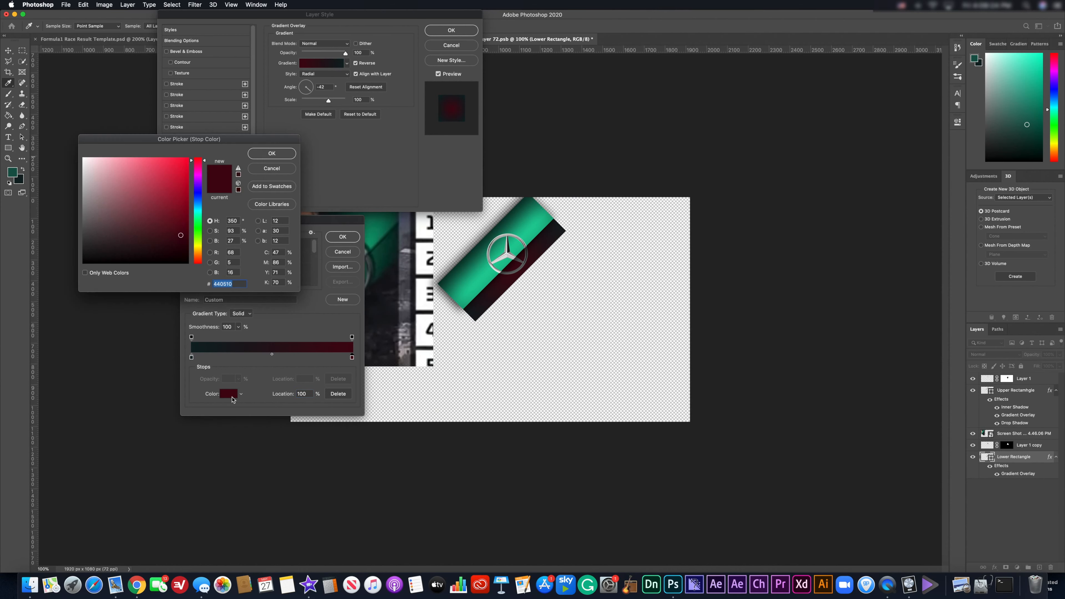
left_click(12, 172)
left_click(283, 158)
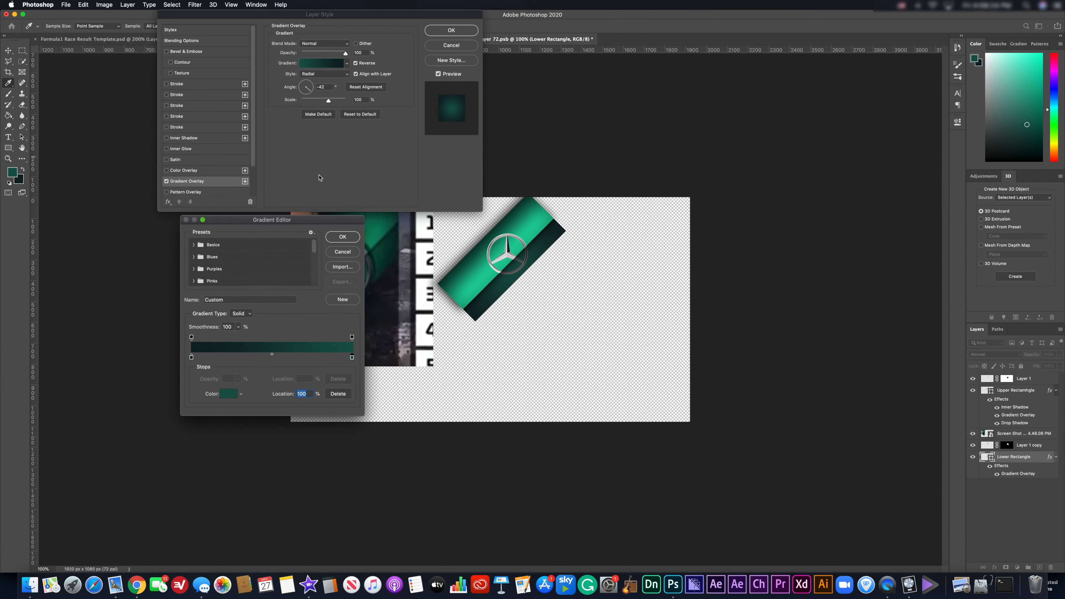
left_click(351, 237)
left_click(453, 30)
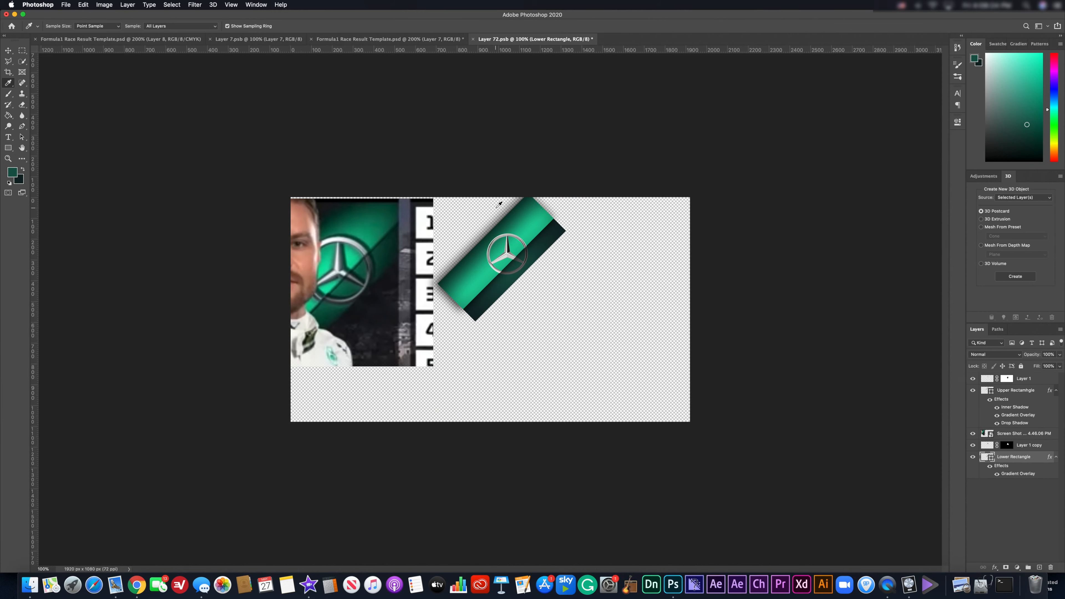
Close the Layer 72 logo document, switch to the Move tool and deselect the winner photo.
left_click(472, 39)
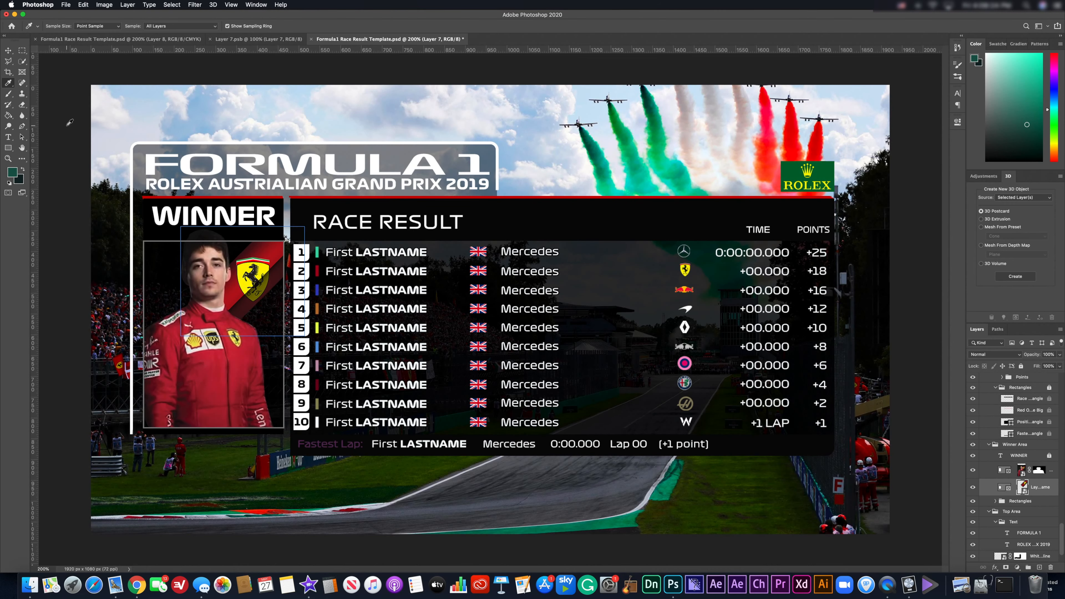
left_click(8, 50)
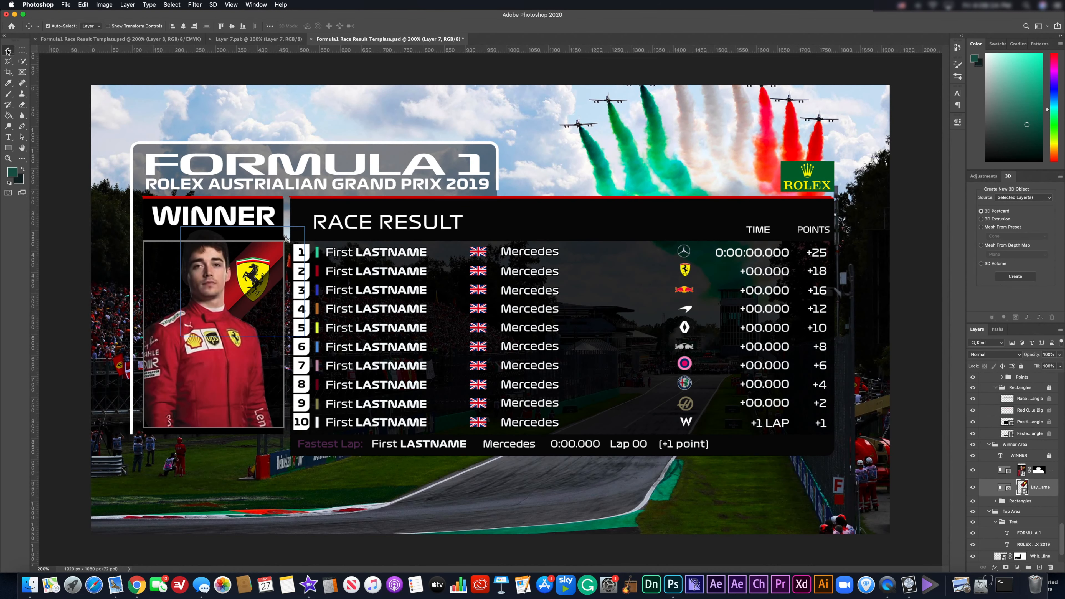
left_click(77, 267)
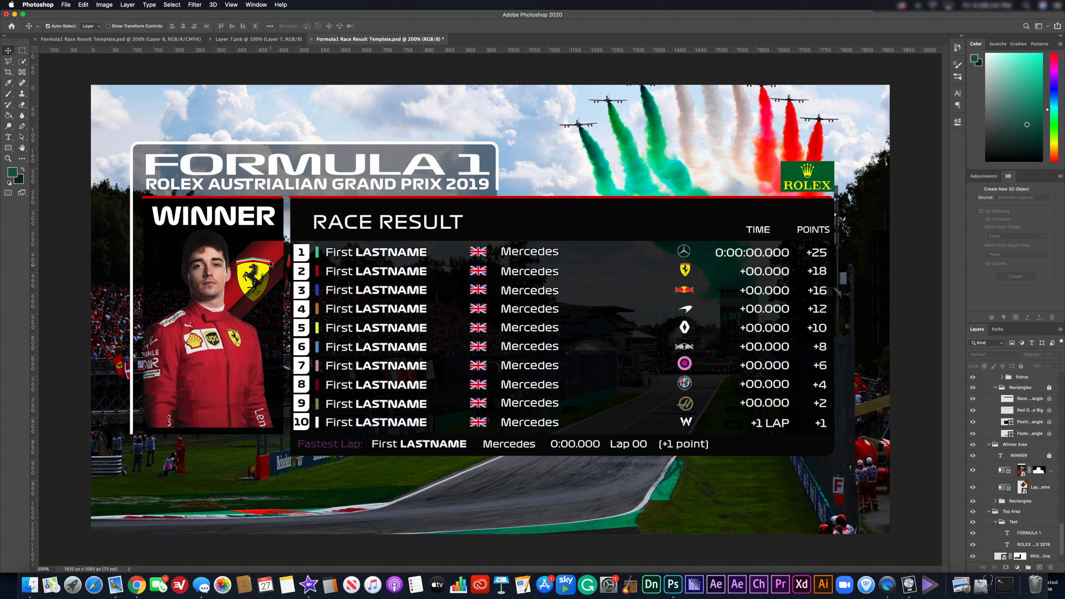
Lock the Numbers group and the Number Boxes group in the Layers panel.
left_click(305, 403)
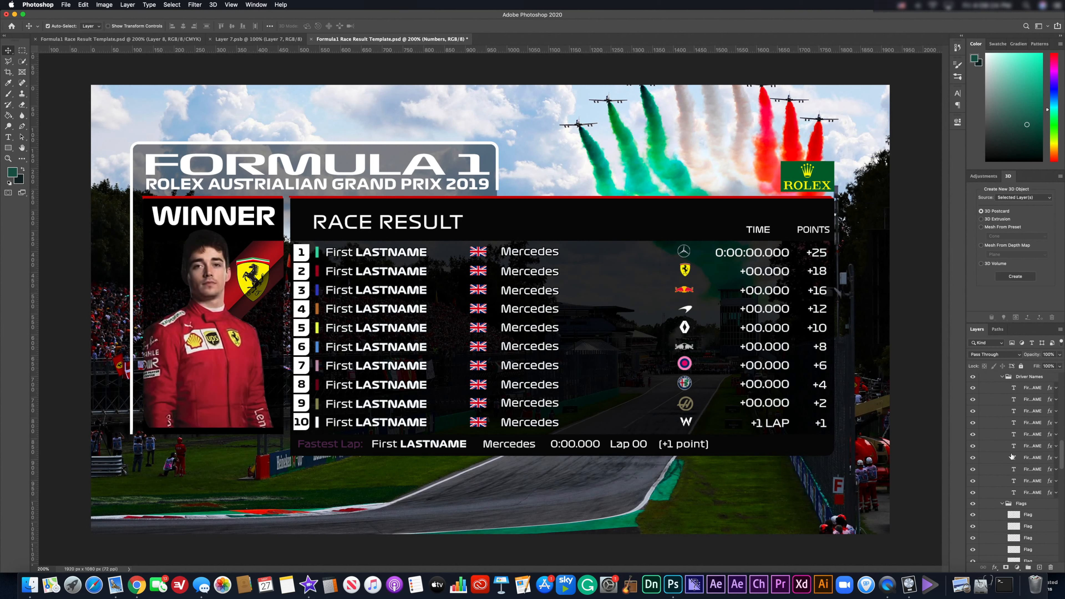
scroll(998, 466, "up", 5)
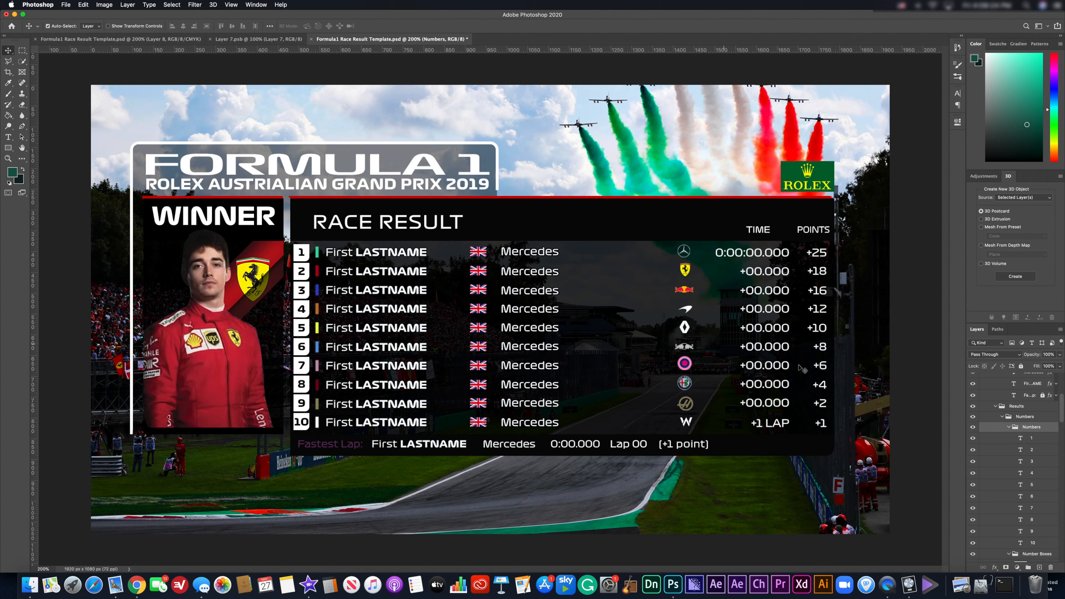
key("super+slash")
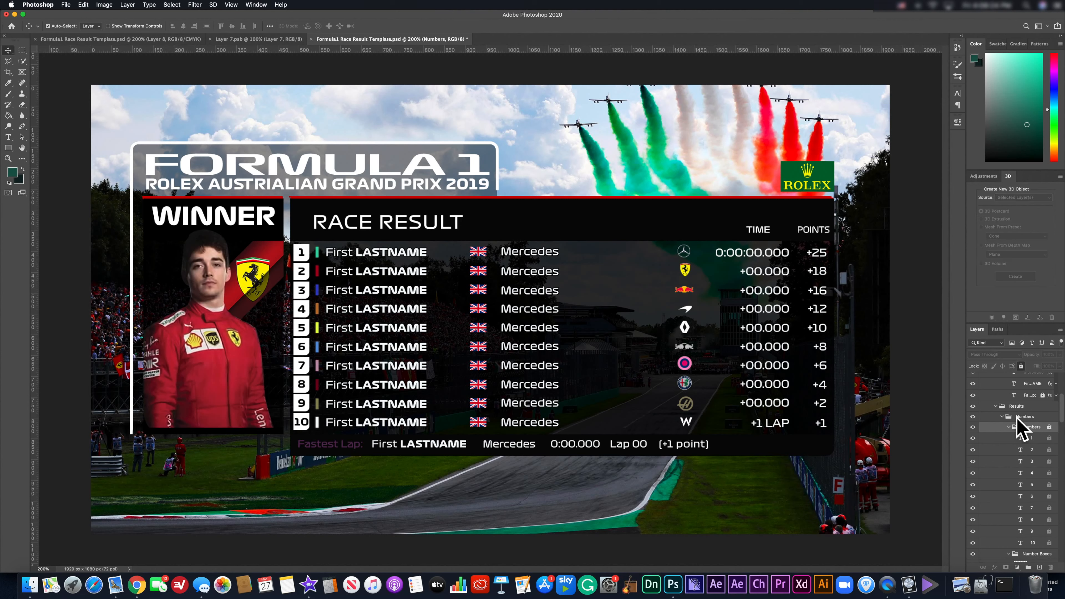
scroll(1045, 501, "down", 2)
scroll(1046, 501, "down", 1)
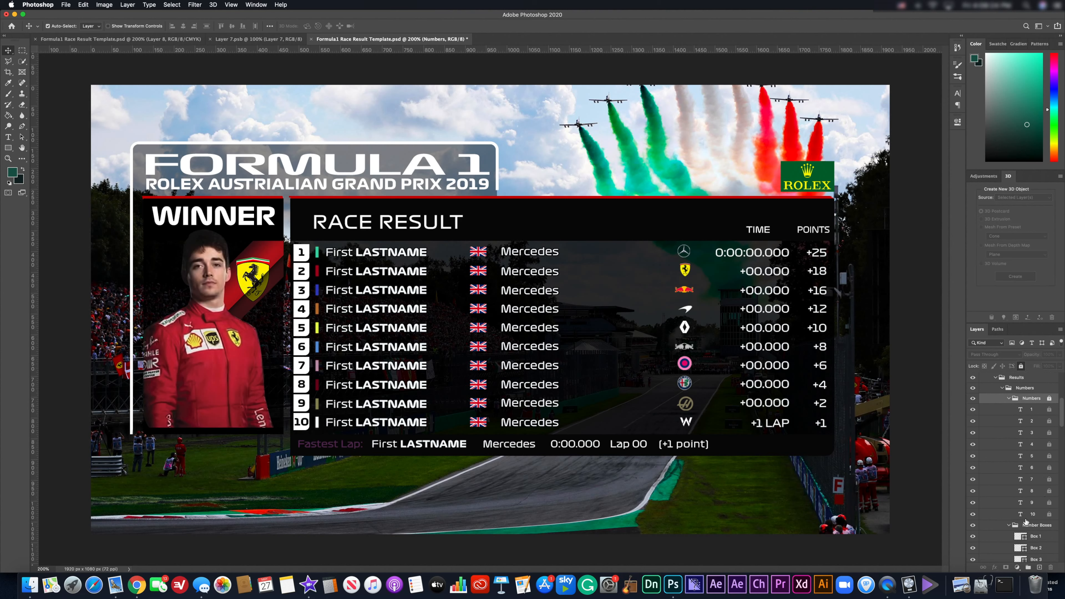
left_click(1033, 525)
left_click(1021, 367)
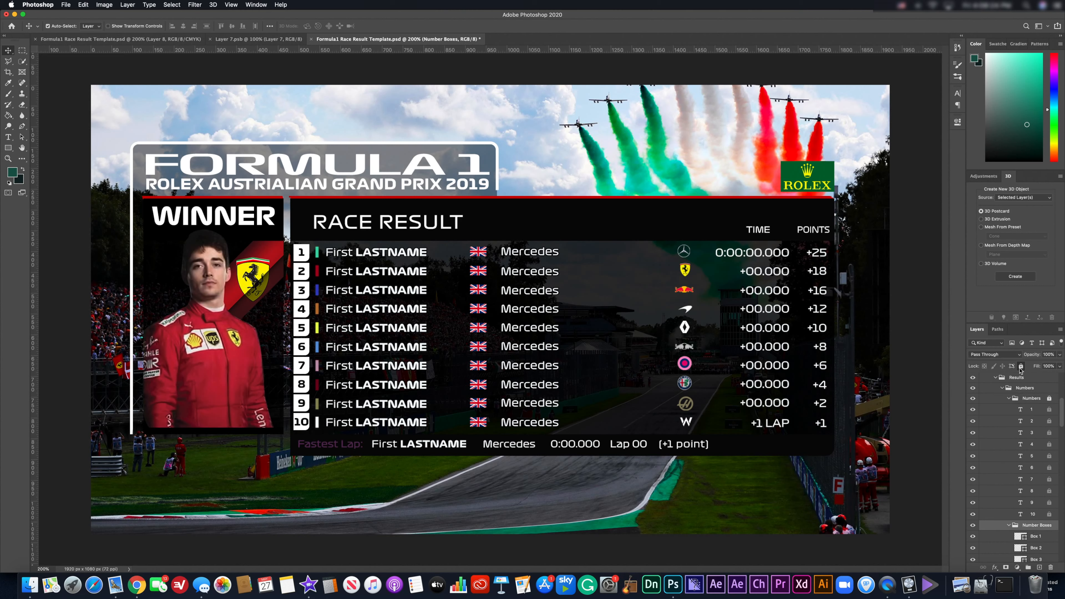
scroll(1008, 520, "down", 5)
scroll(1006, 503, "down", 6)
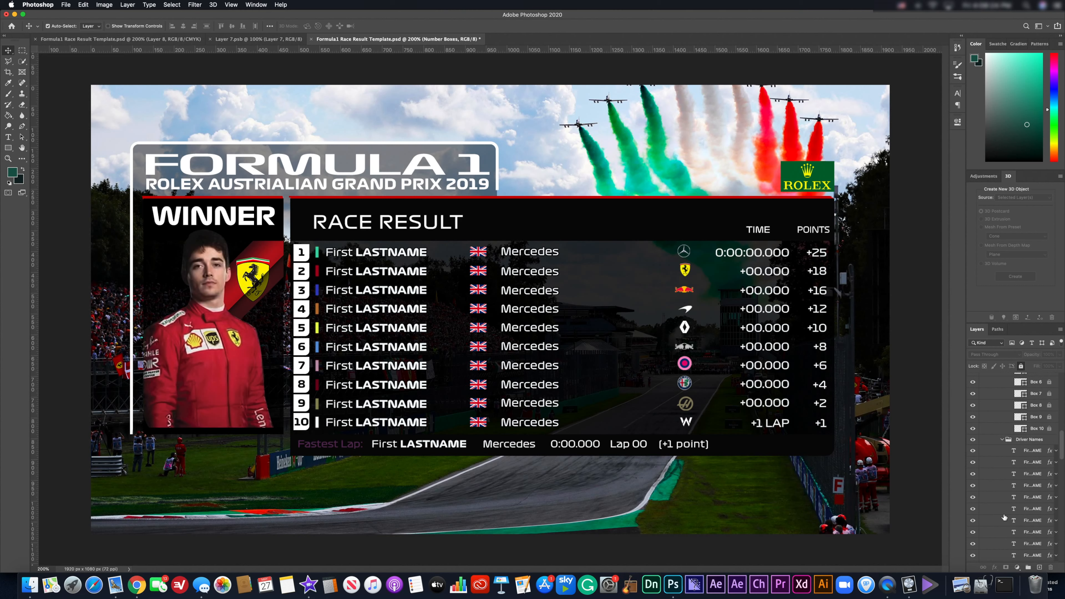
Select the Driver Names group, then pick row 1's green Mercedes colour bar layer on canvas.
left_click(1029, 445)
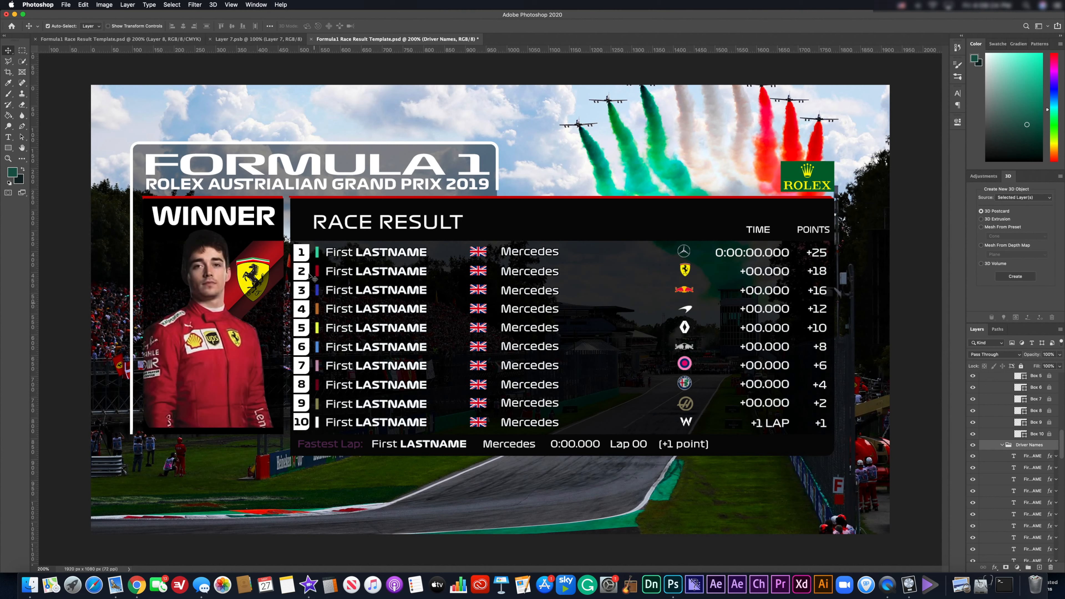
left_click(320, 260)
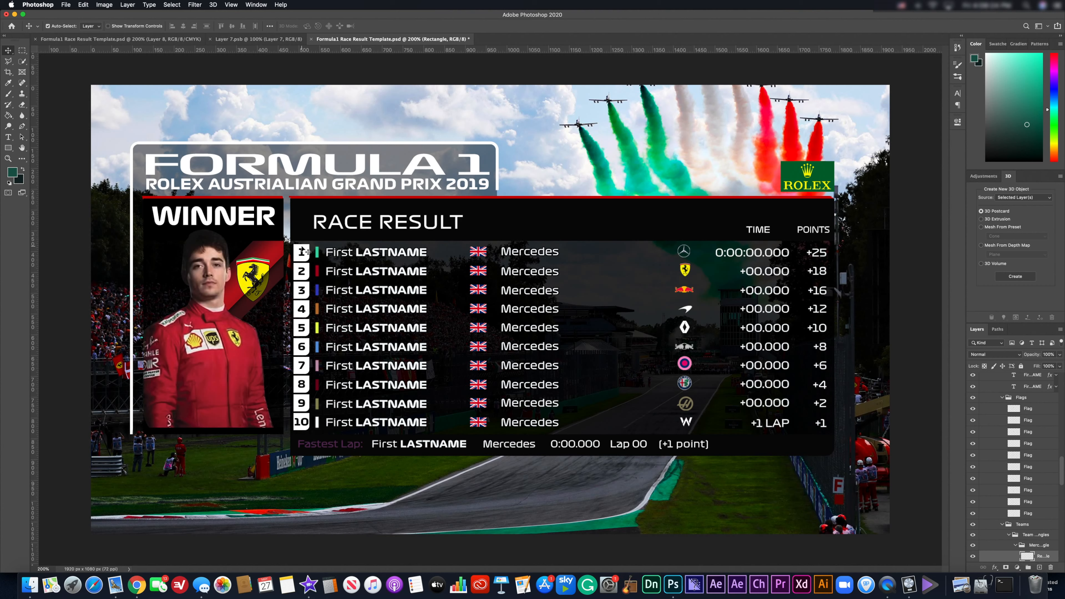
left_click(334, 252)
key("XF86MonBrightnessUp")
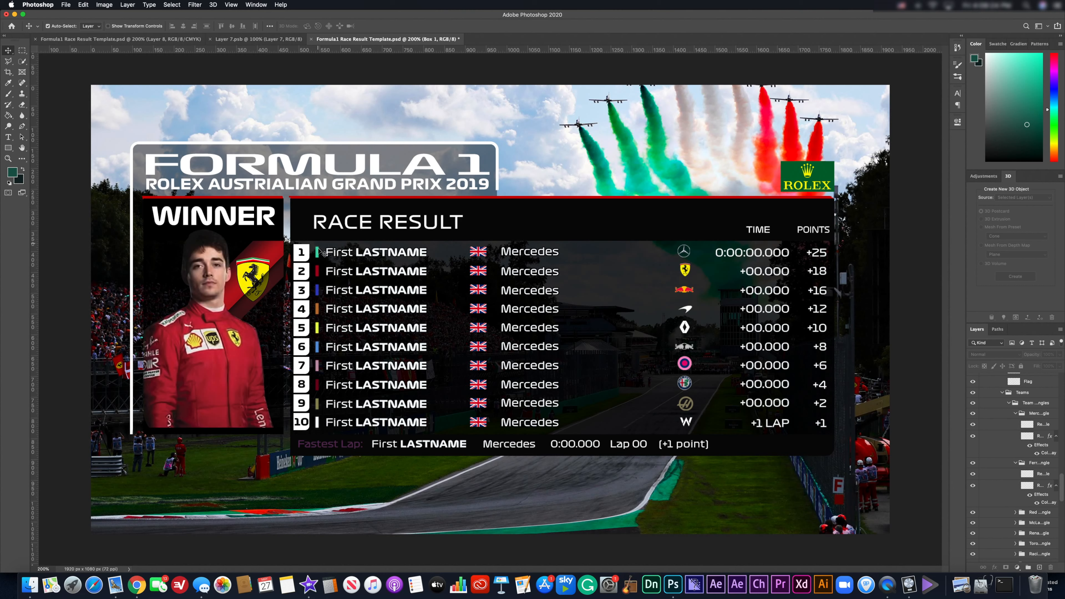
left_click(318, 252)
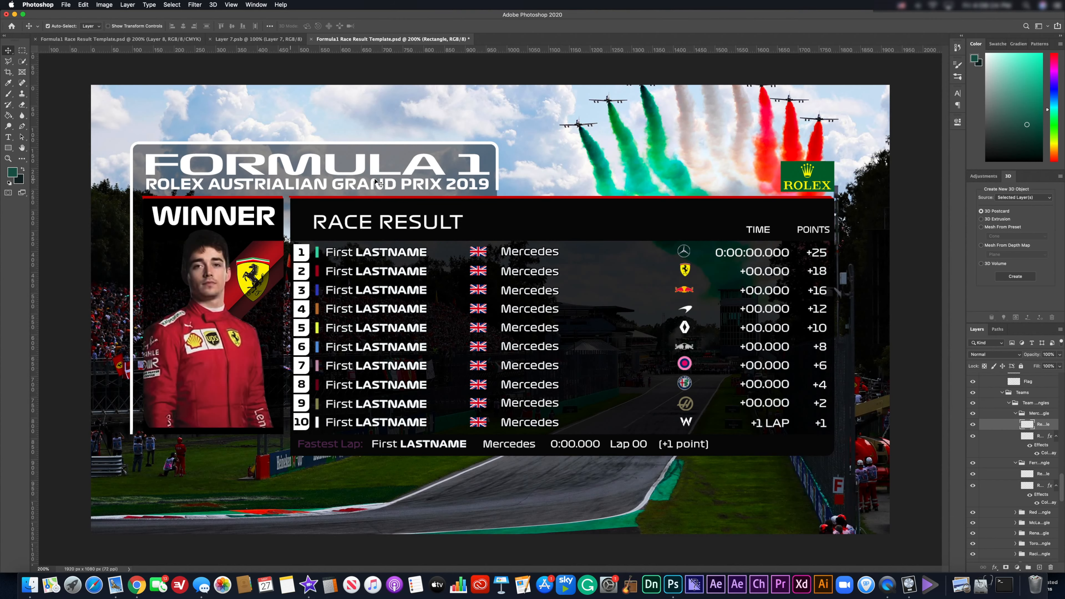
key("super+plus")
key("super+plus")
key("super+plus")
key("super+plus")
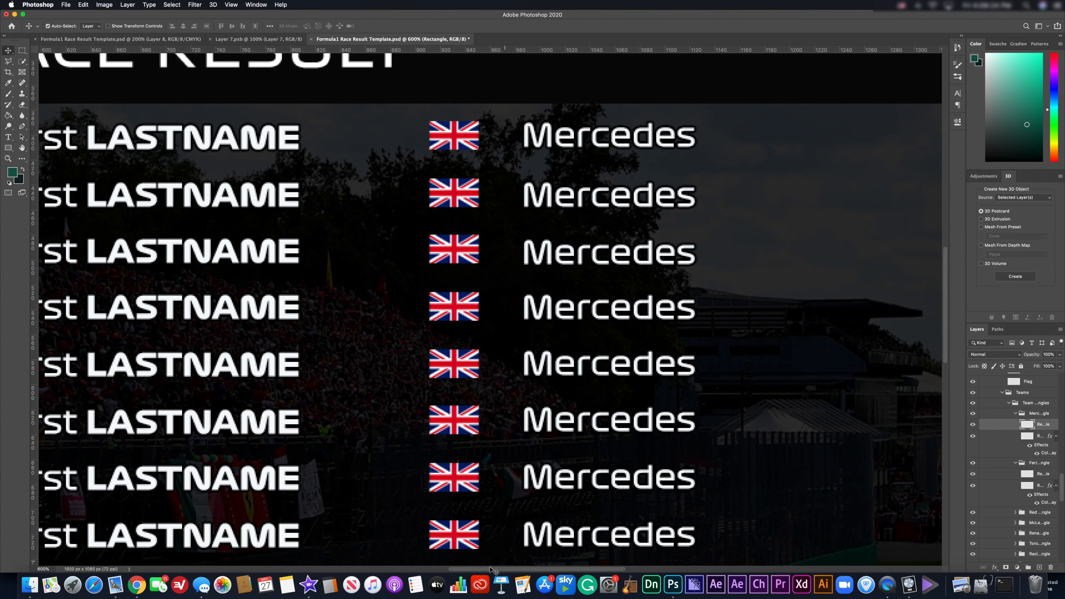
scroll(662, 305, "left", 10)
scroll(663, 305, "up", 3)
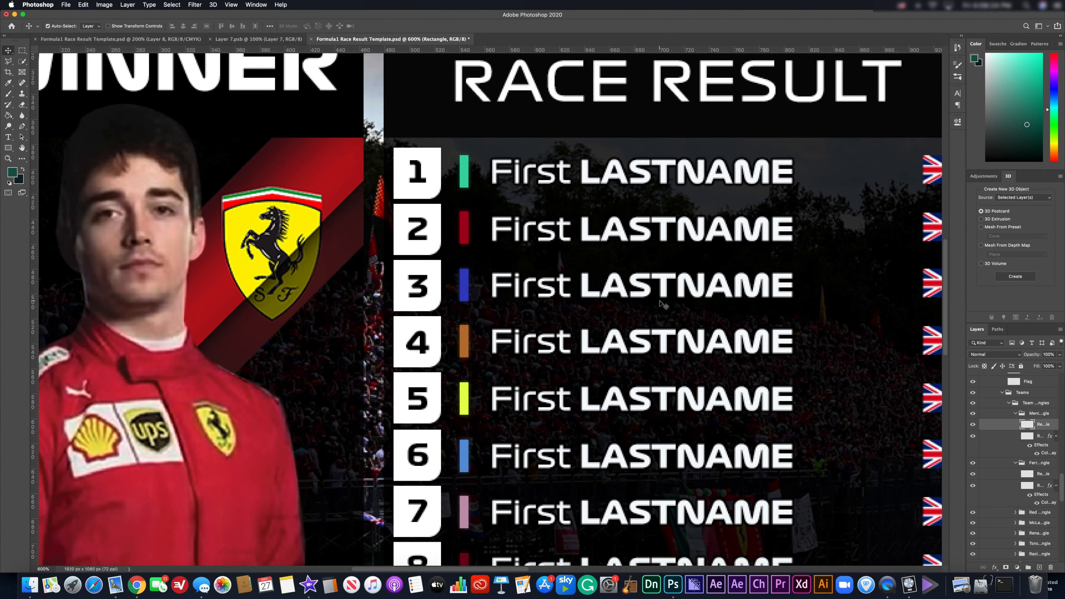
scroll(660, 302, "up", 2)
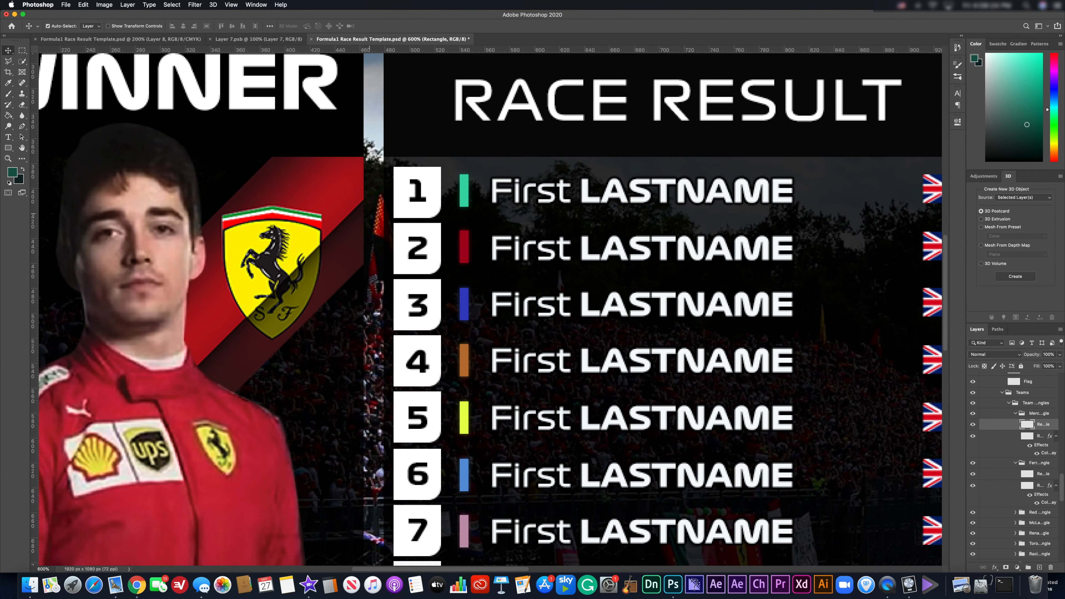
scroll(495, 350, "down", 4)
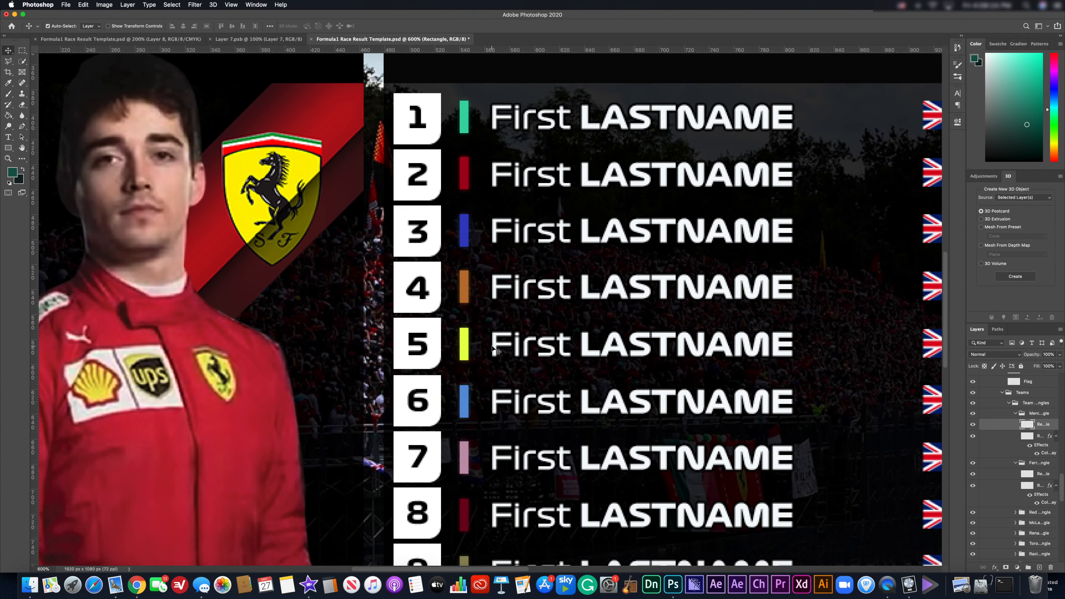
scroll(495, 350, "down", 6)
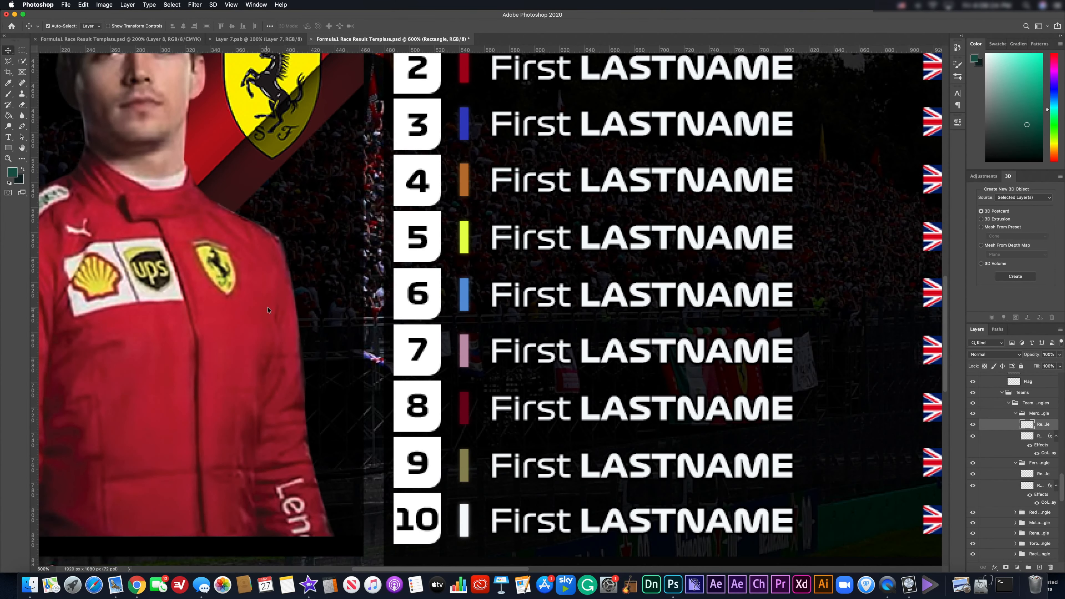
key("super+0")
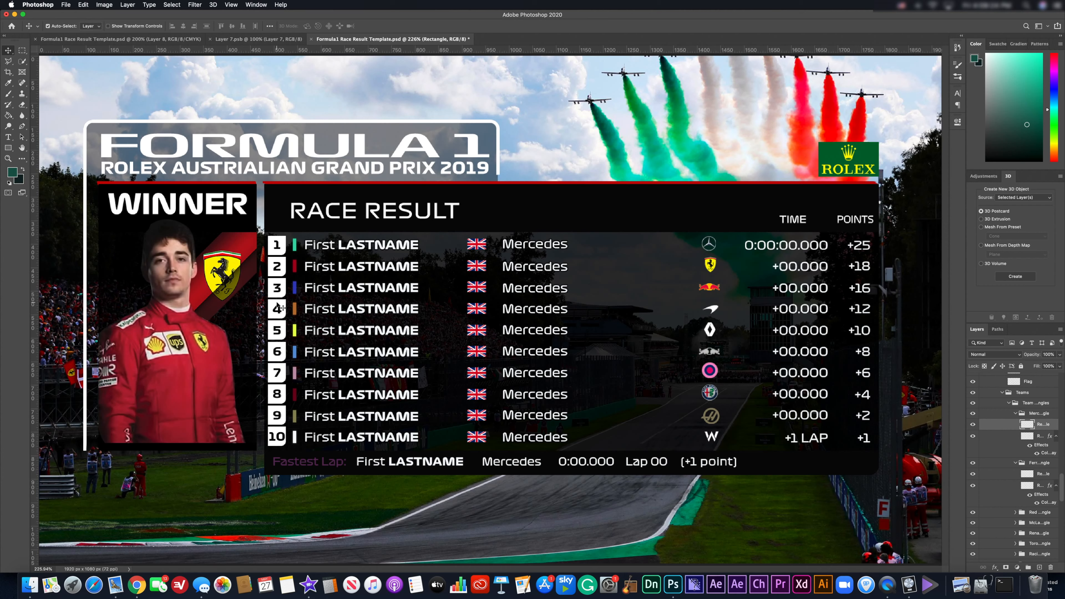
left_click(1008, 413)
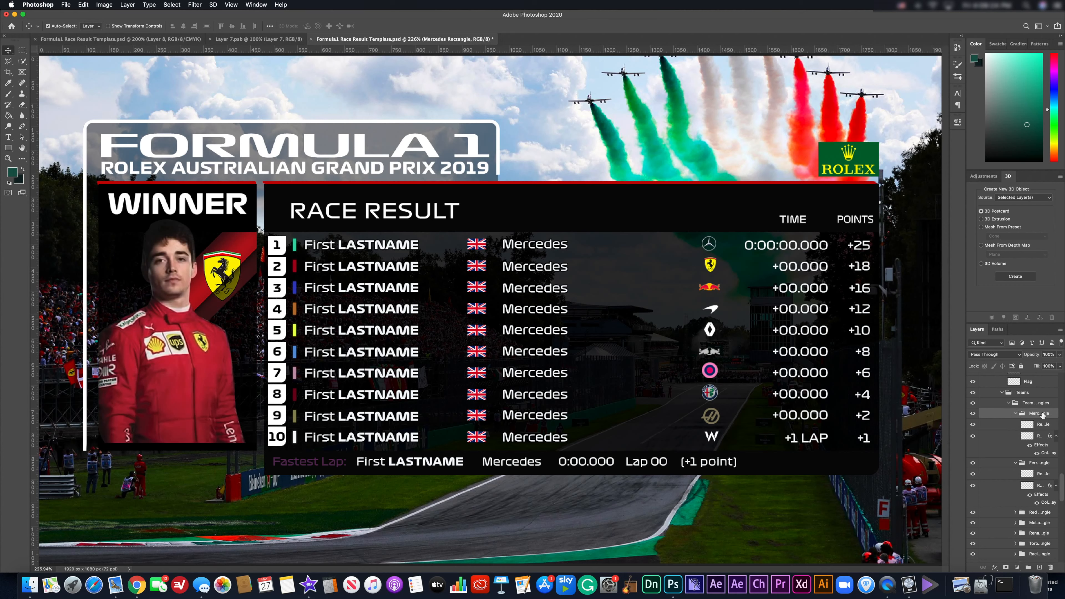
key("super+j")
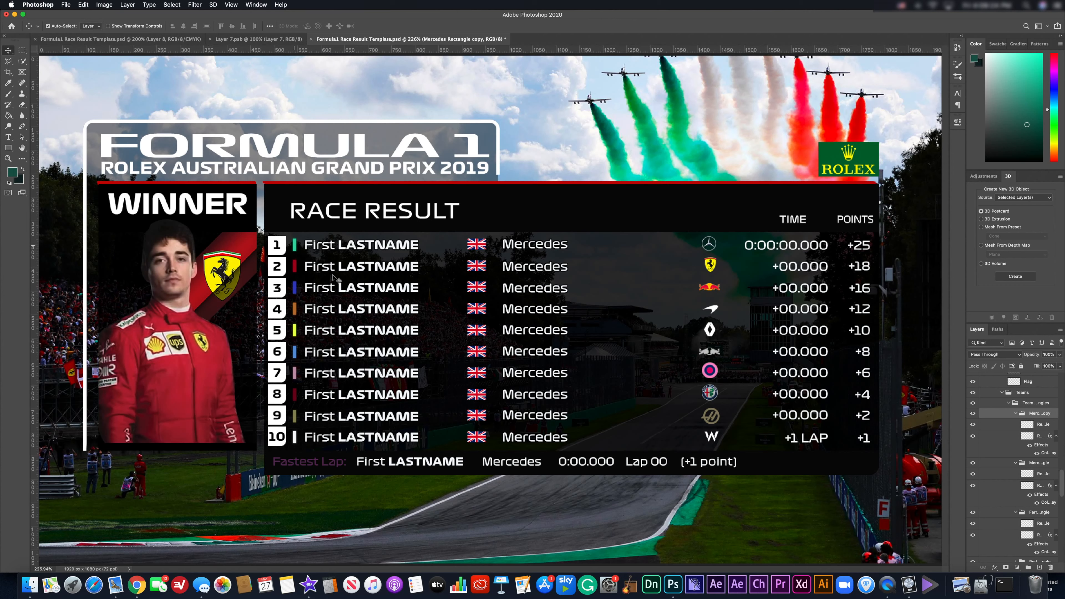
scroll(1033, 500, "down", 2)
scroll(1033, 500, "down", 1)
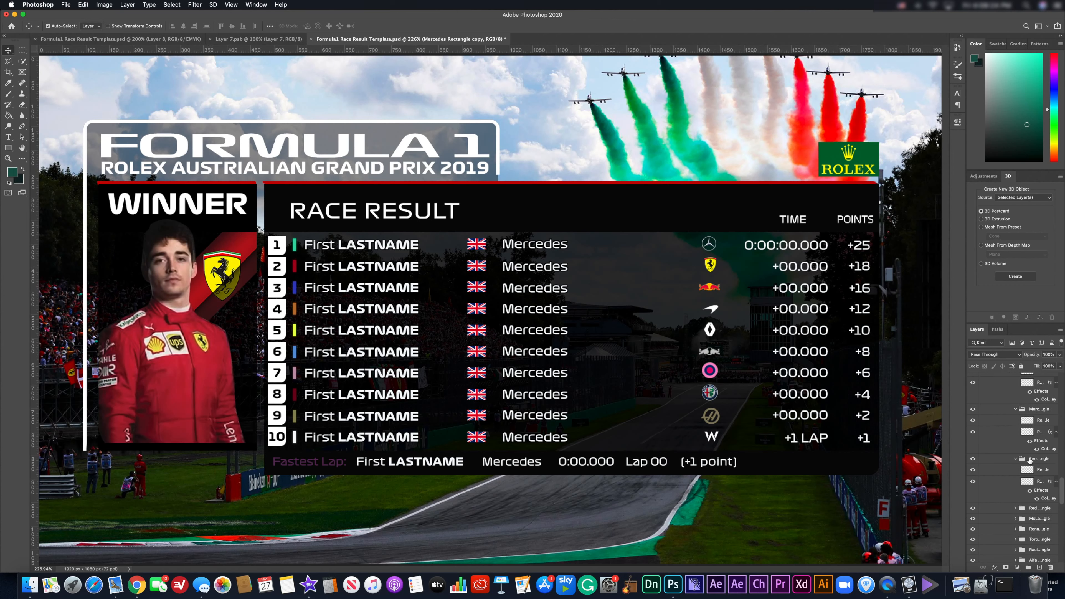
left_click(1029, 460)
key("Delete")
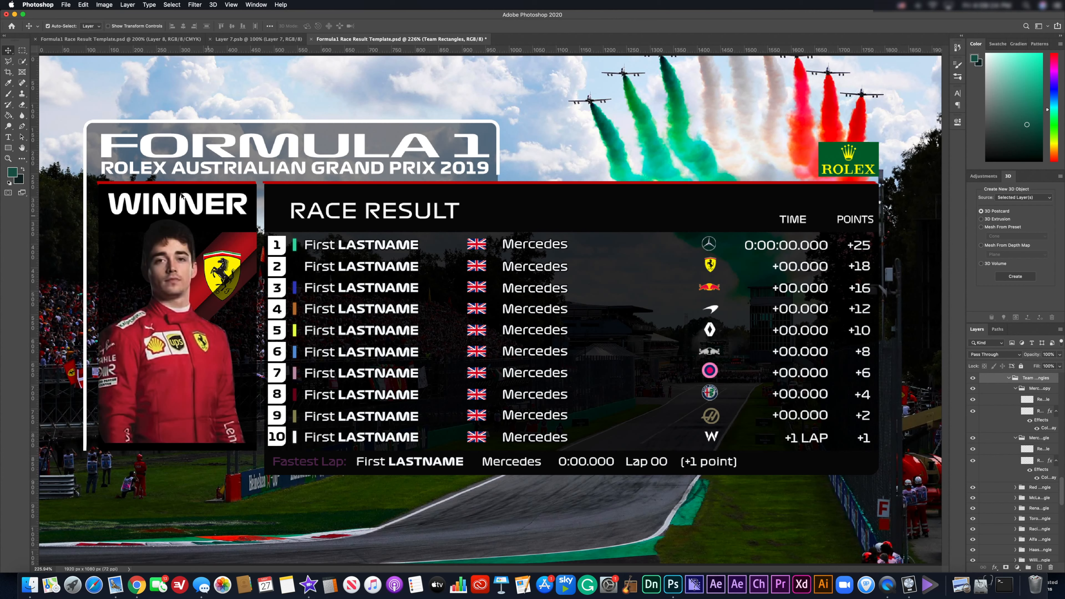
scroll(1042, 485, "up", 2)
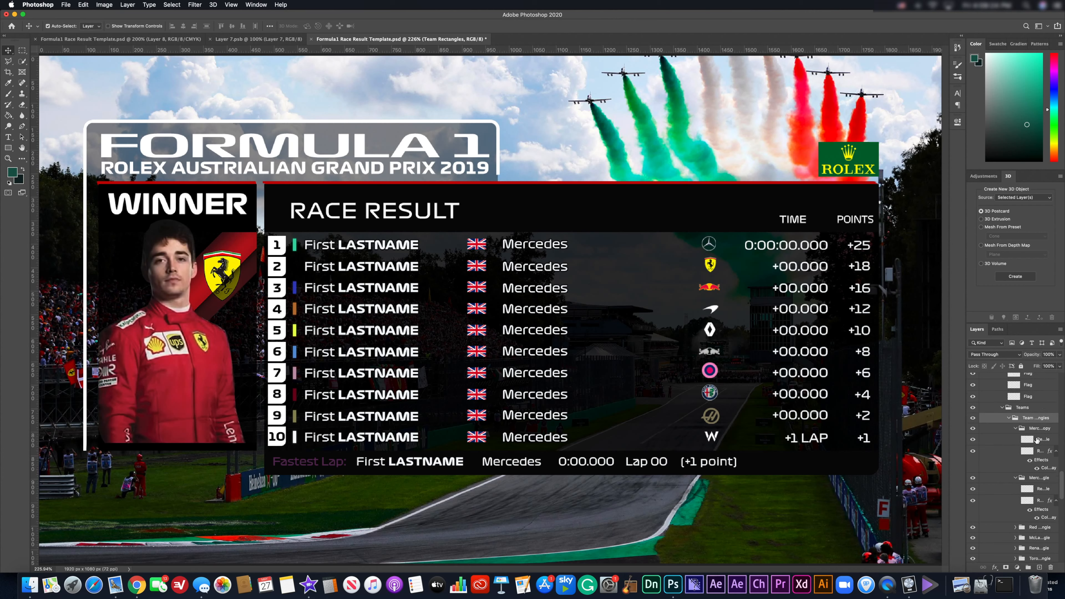
left_click(1035, 429)
left_click_drag(299, 249, 295, 268)
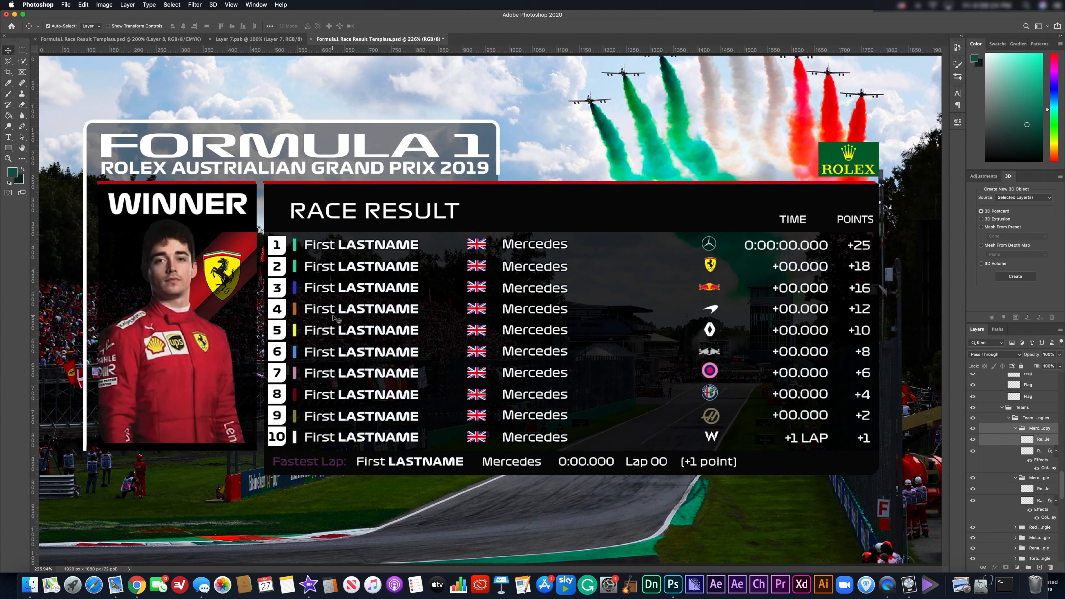
key("super+z")
key("super+z")
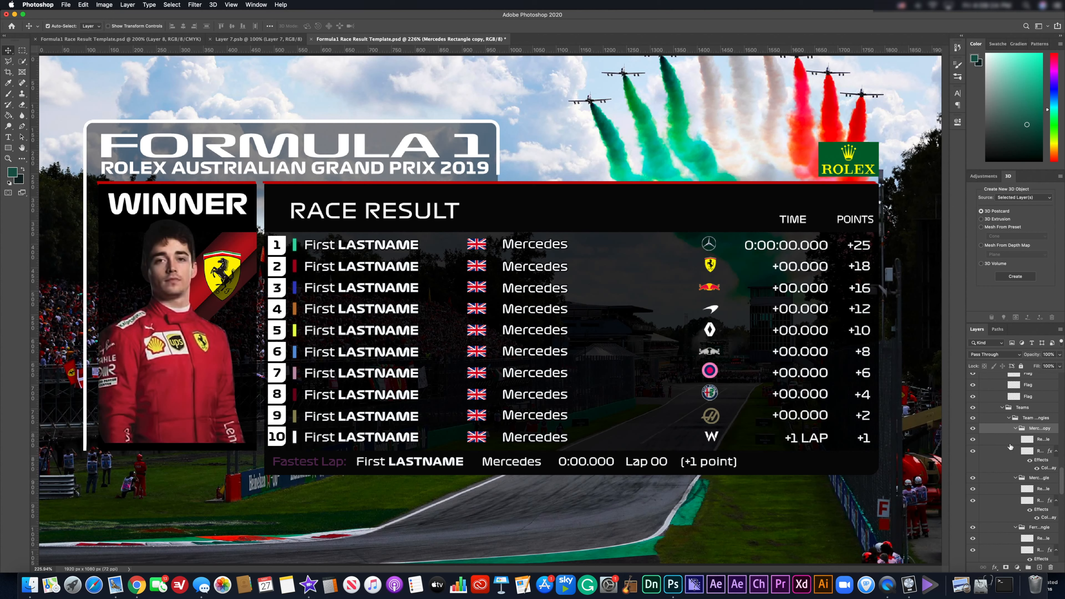
key("Delete")
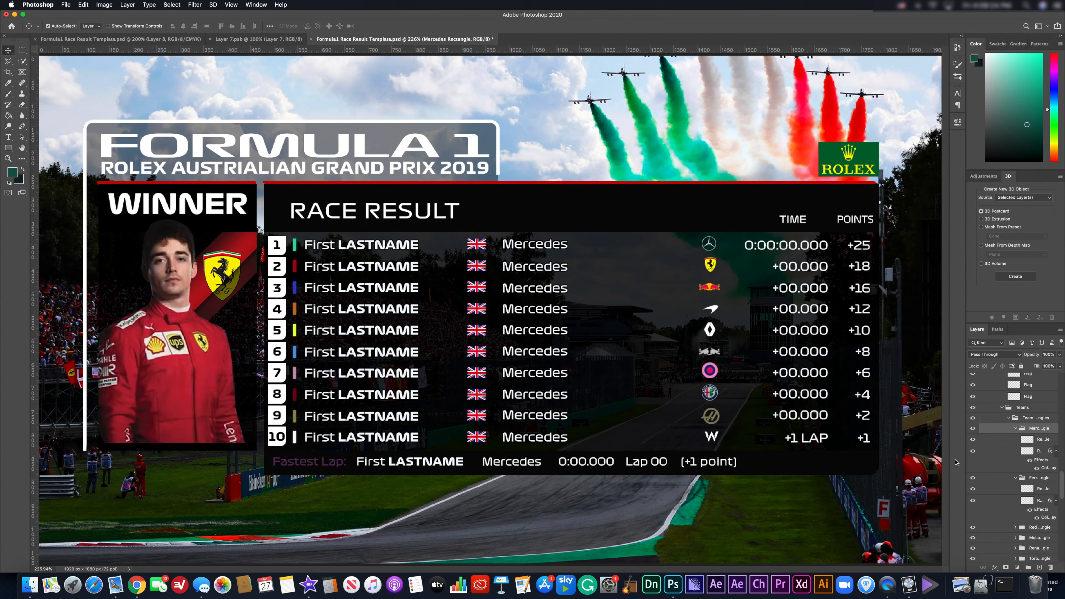
left_click(973, 478)
left_click(972, 479)
double_click(352, 248)
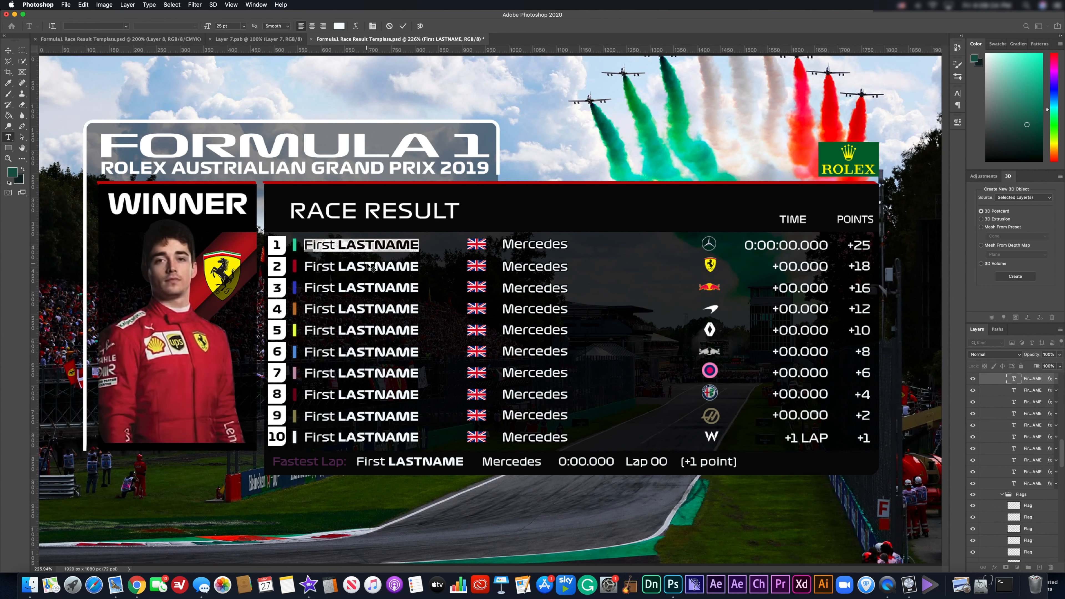
key("BackSpace")
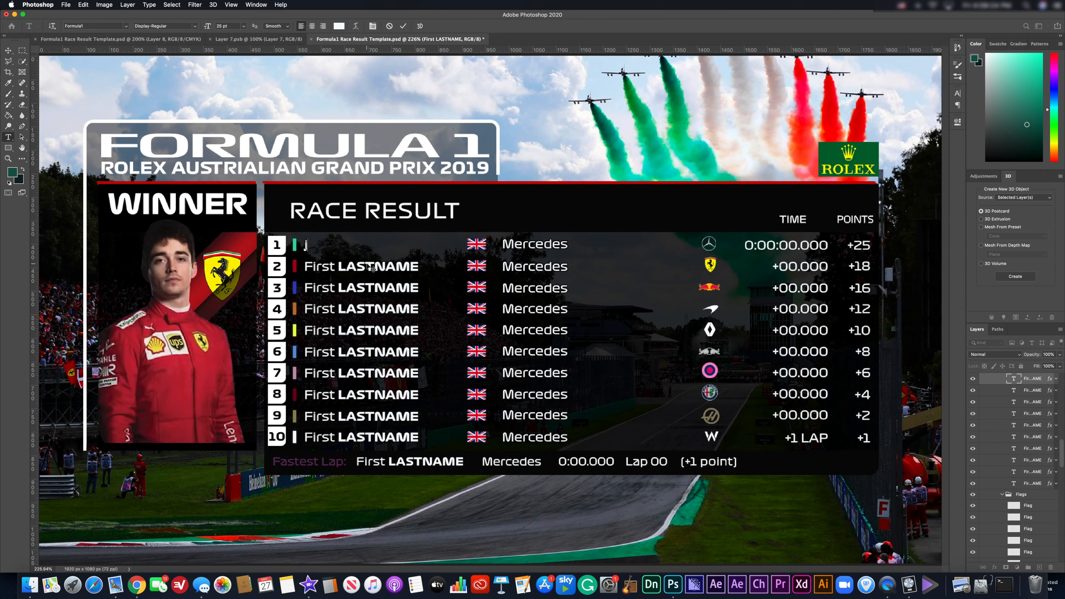
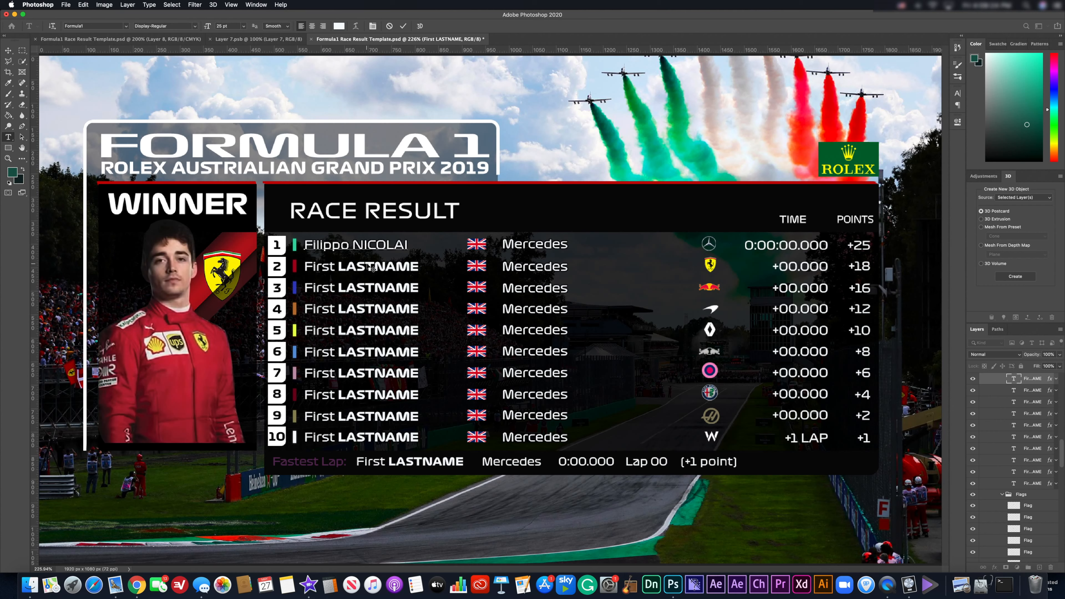
key("shift+Left")
key("shift+Left")
key("shift+Left")
key("shift+Left")
key("shift+Left")
key("shift+Left")
key("shift+Left")
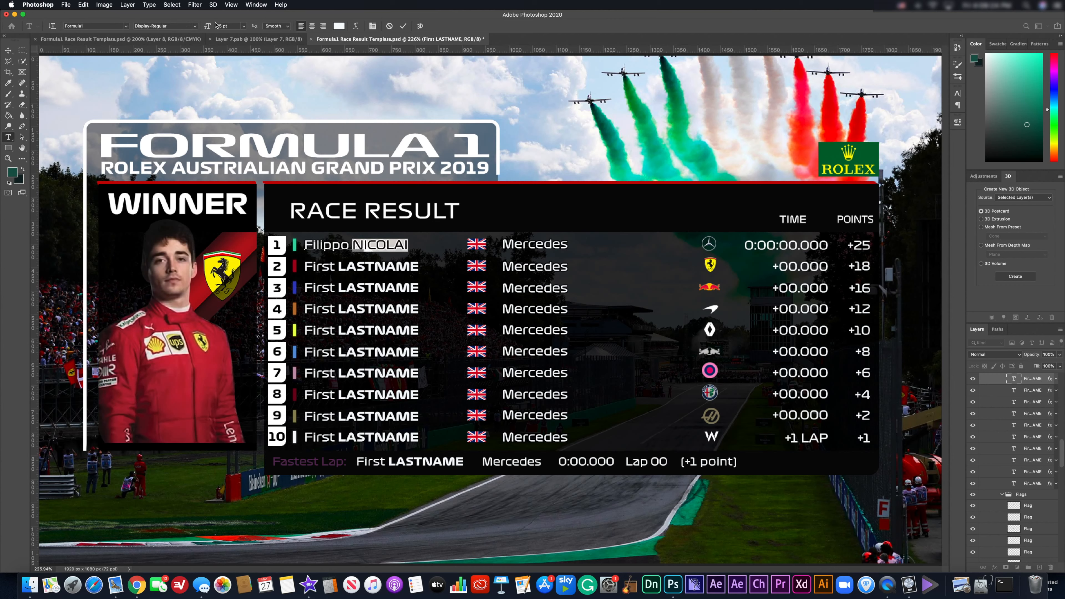
left_click(195, 26)
left_click(189, 28)
left_click(8, 50)
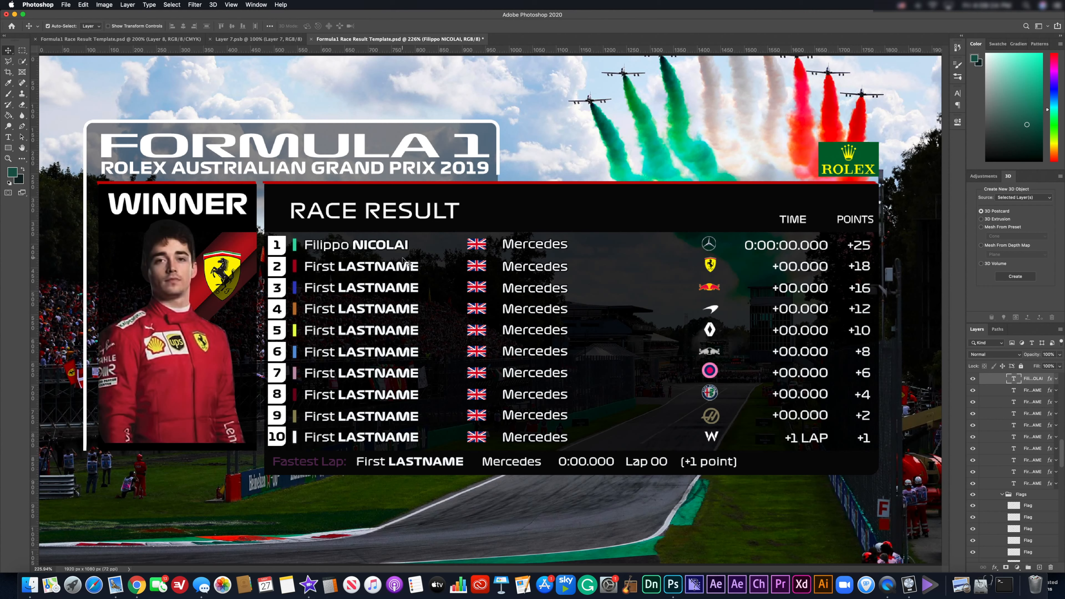
key("super+z")
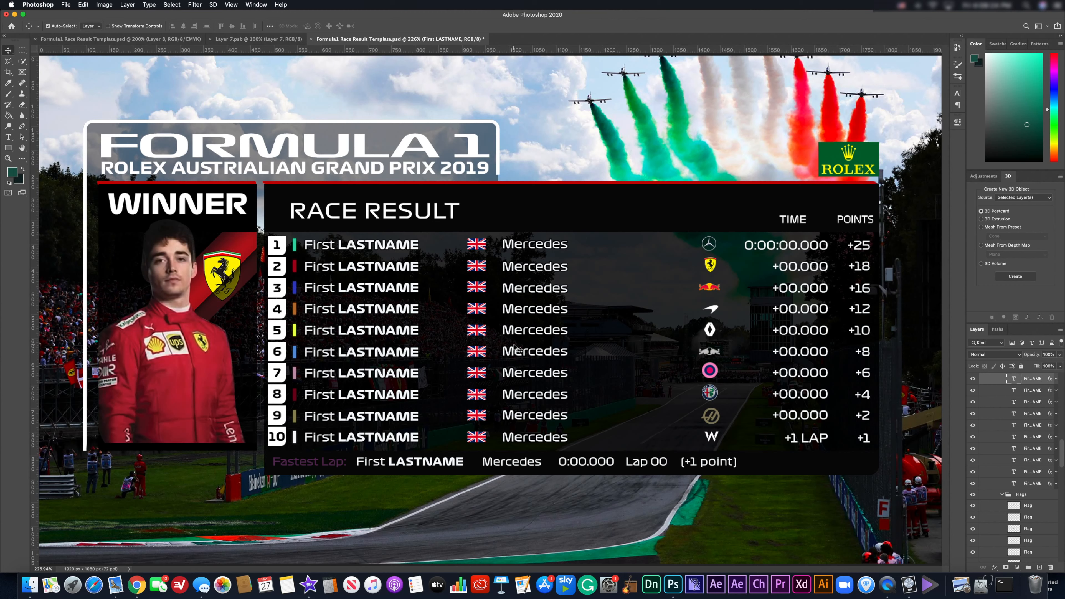
double_click(545, 251)
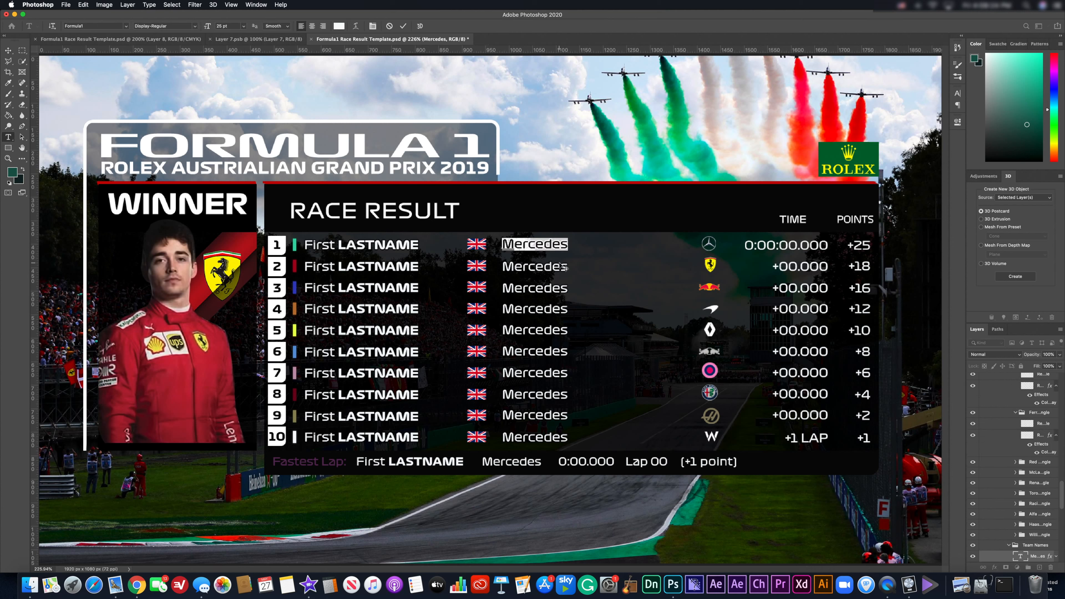
type("Ferrari")
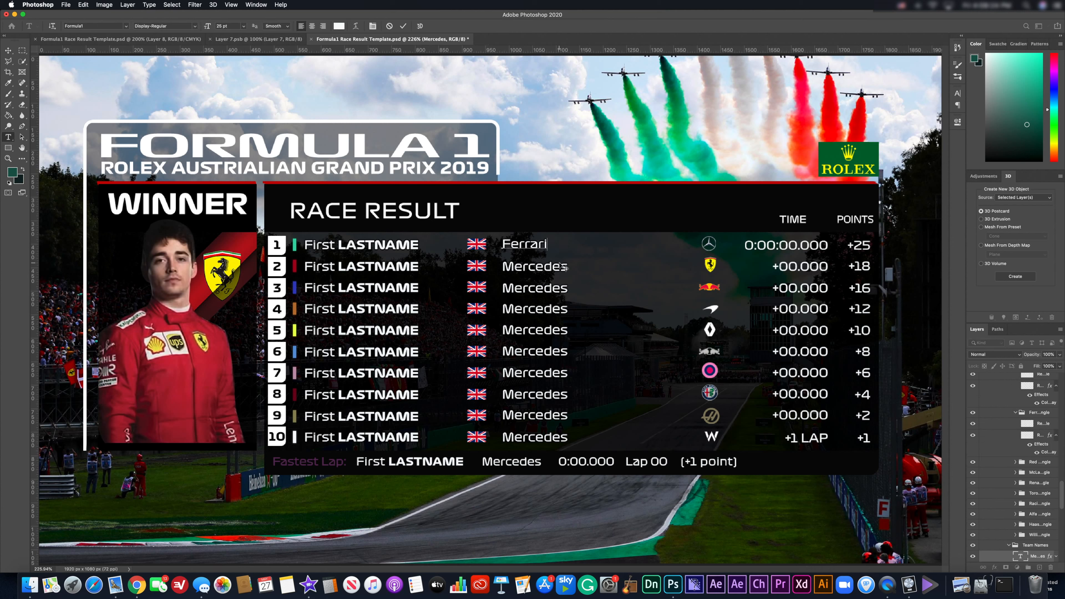
key("BackSpace")
key("BackSpace")
key("BackSpace")
key("BackSpace")
key("BackSpace")
key("BackSpace")
key("BackSpace")
type("Red Bull")
key("BackSpace")
key("BackSpace")
key("BackSpace")
key("BackSpace")
key("BackSpace")
key("BackSpace")
key("BackSpace")
type("Mercedes")
key("shift+Left")
mouse_move(509, 246)
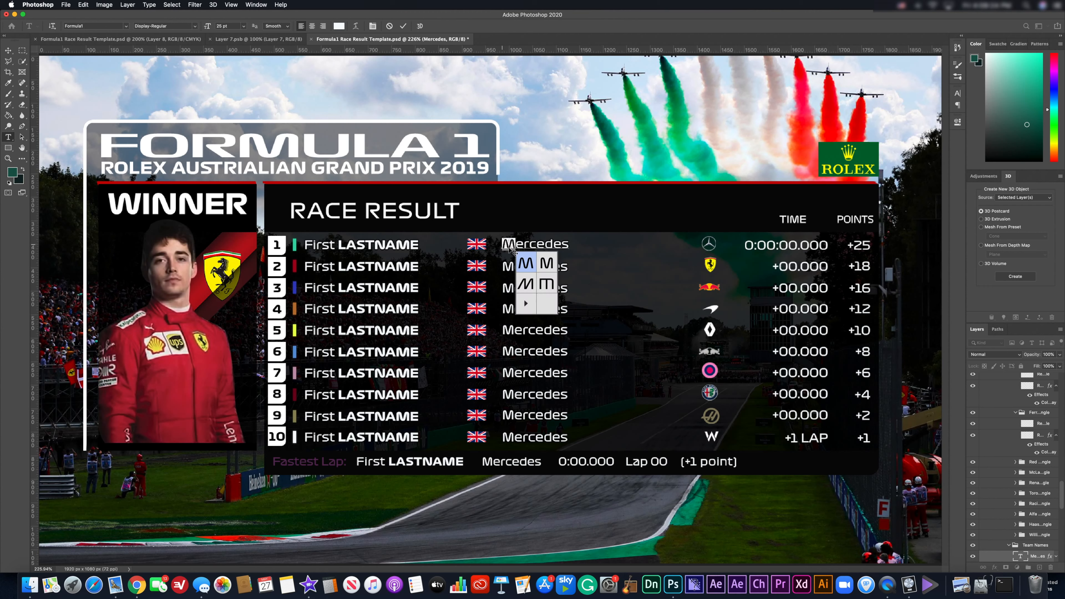
left_click(547, 263)
left_click(552, 245)
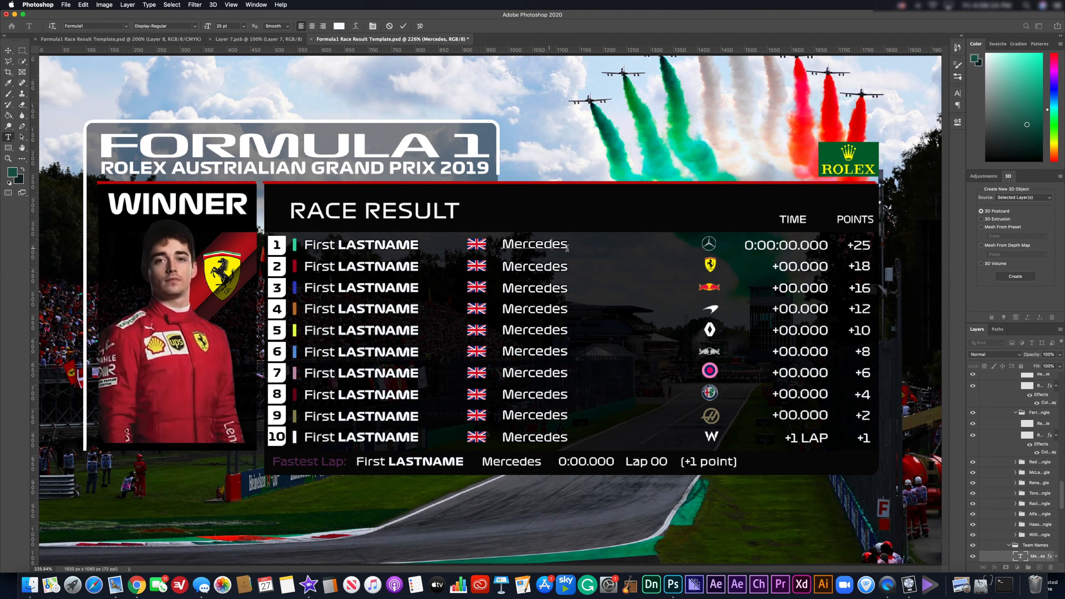
left_click(8, 51)
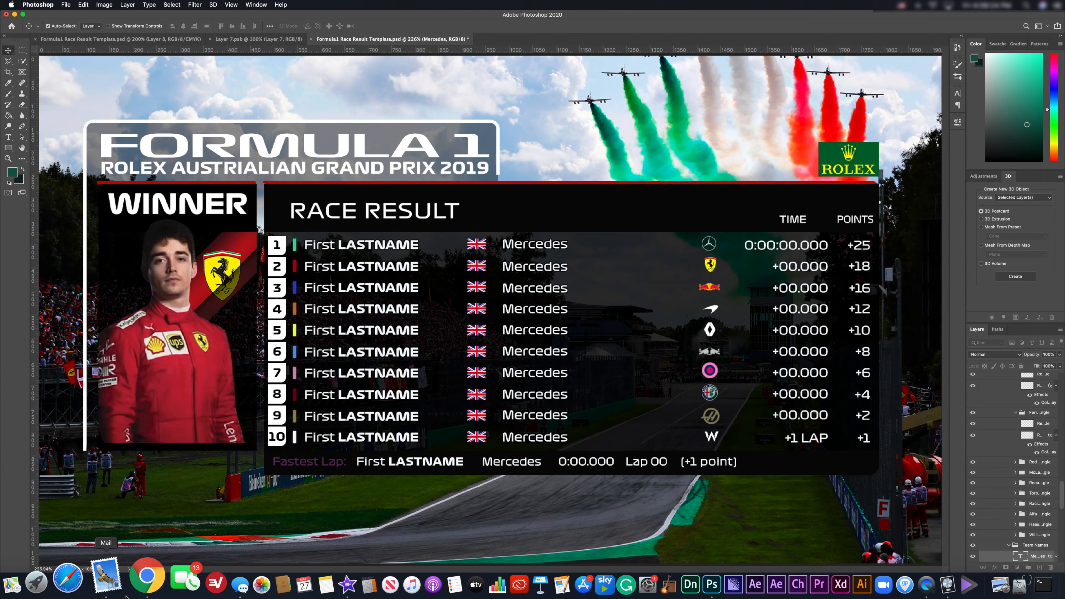
Search Google Images for 'italian flag' in the browser.
key("super+Tab")
left_click(249, 10)
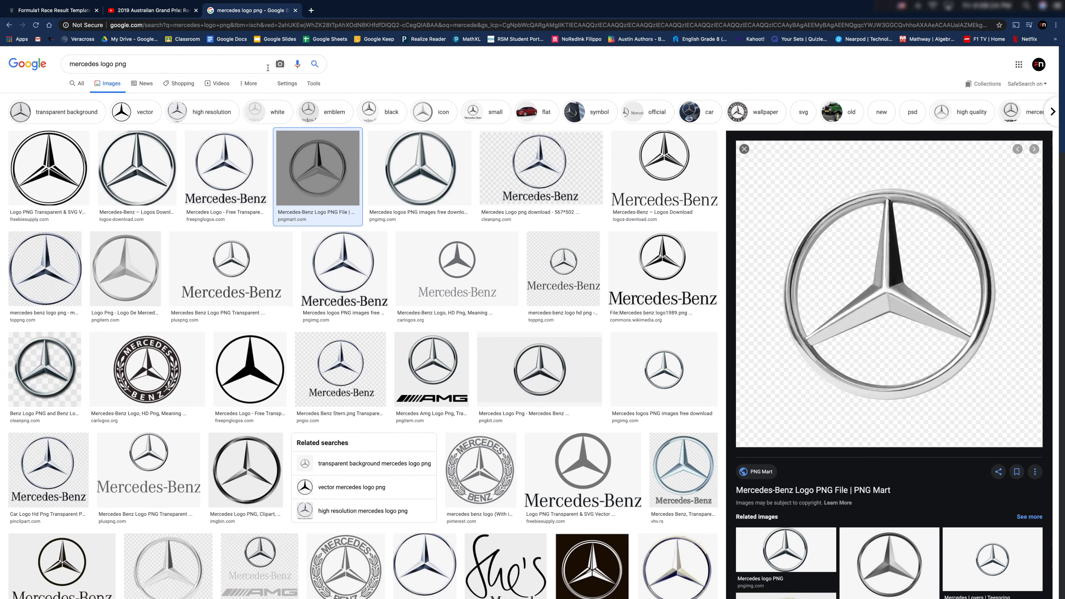
type("it")
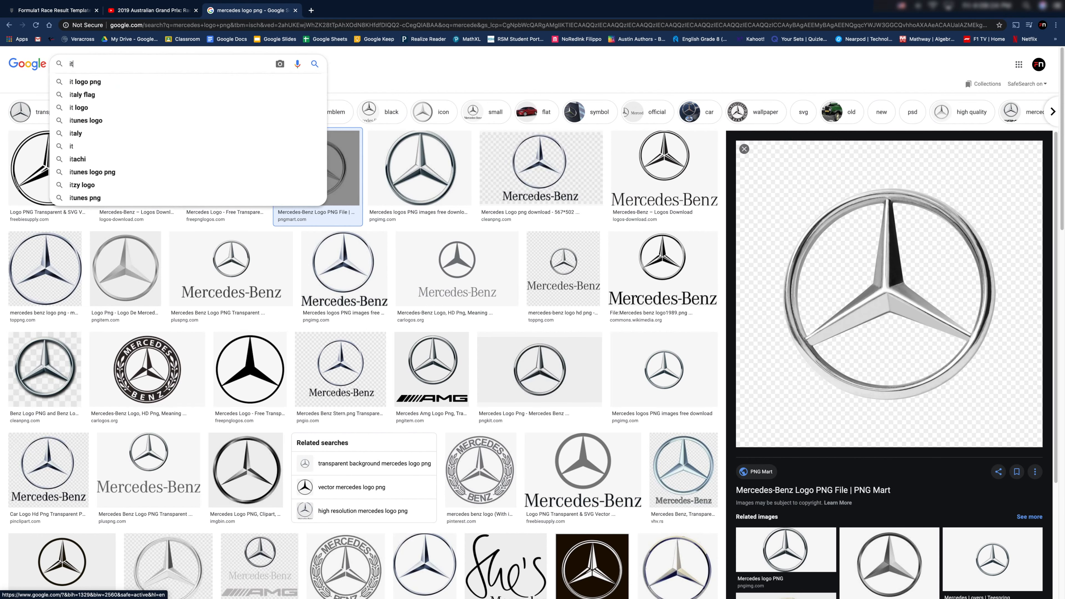
type("alian flag")
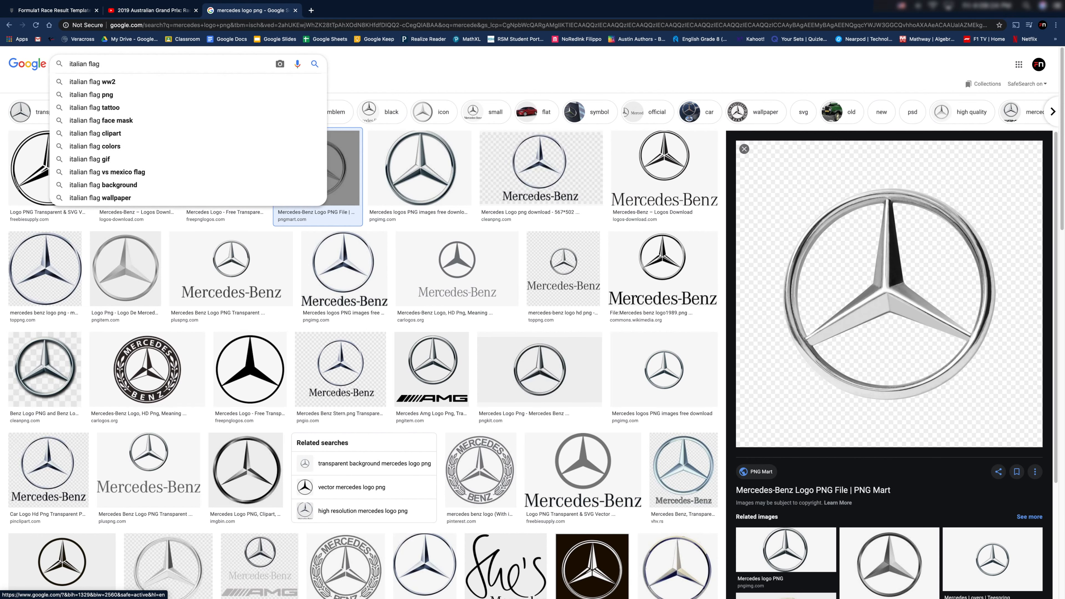
key("Return")
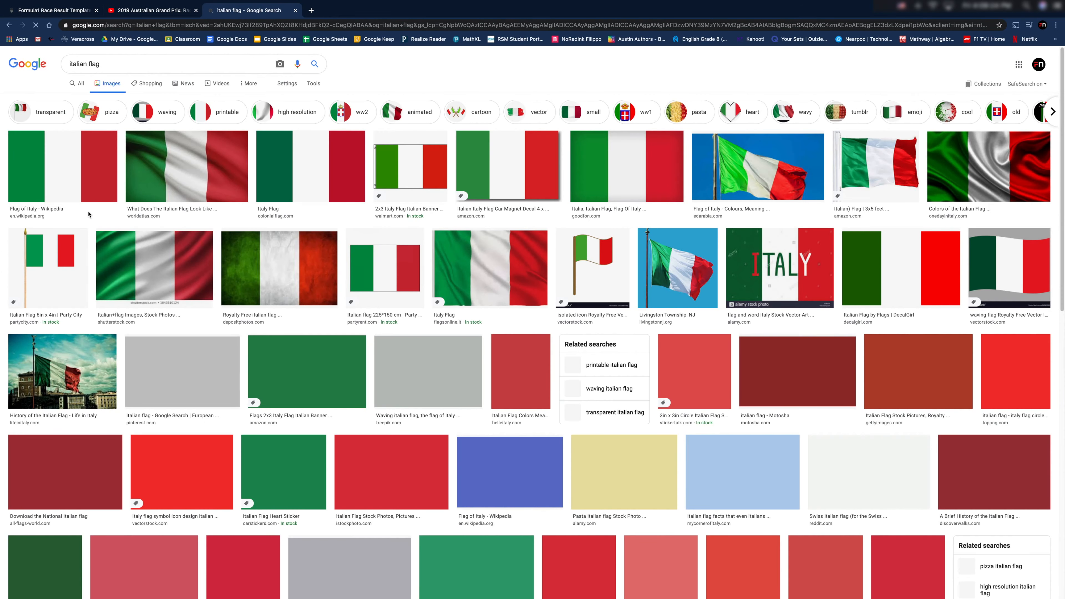
Copy the Flag of Italy – Wikipedia image from the first result's preview.
left_click(54, 170)
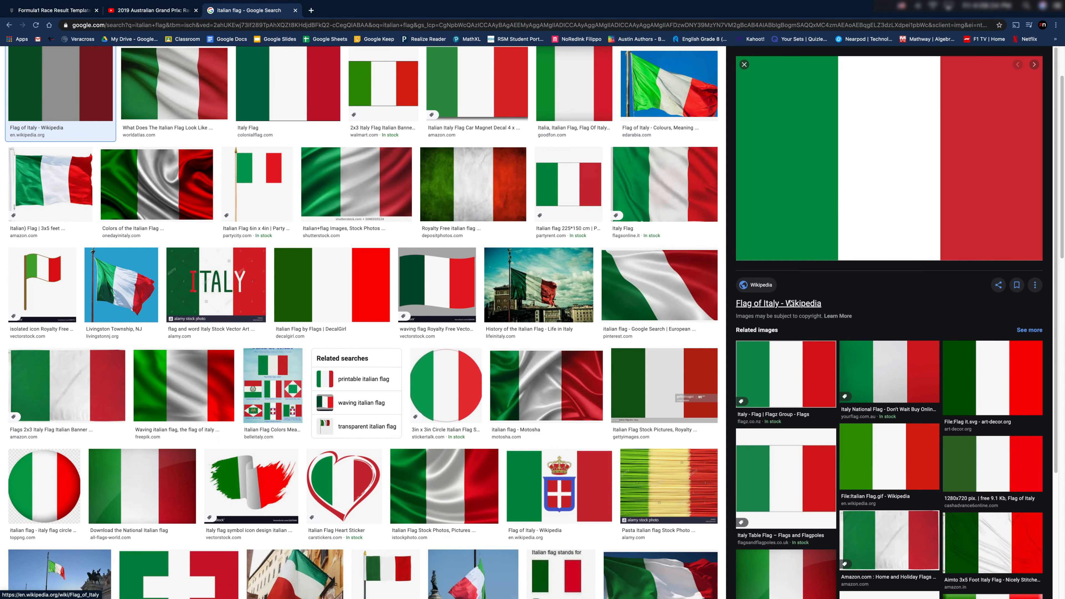
right_click(863, 200)
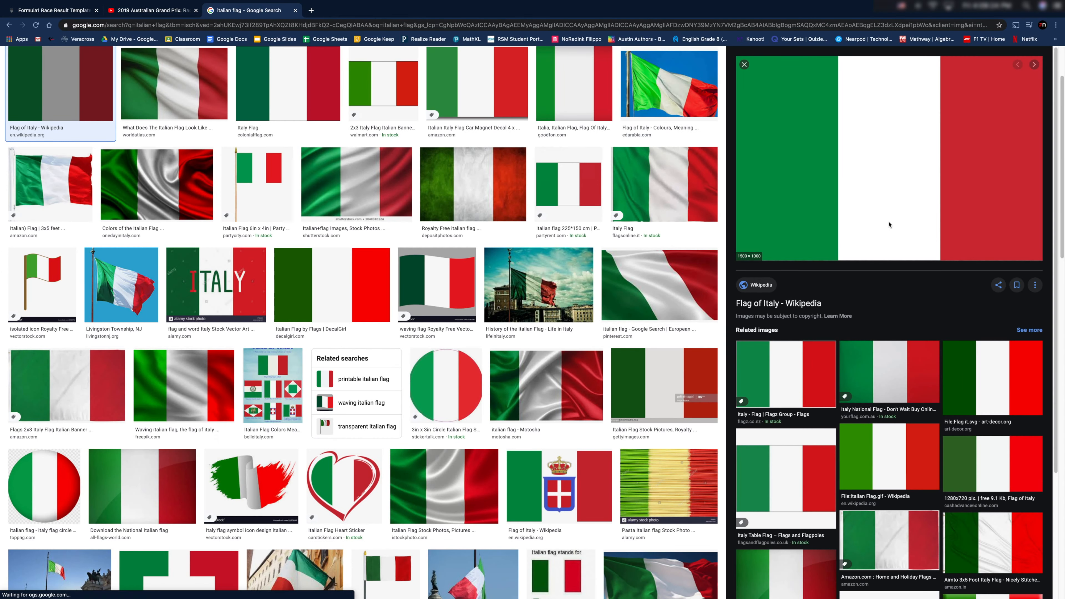
right_click(889, 222)
left_click(914, 304)
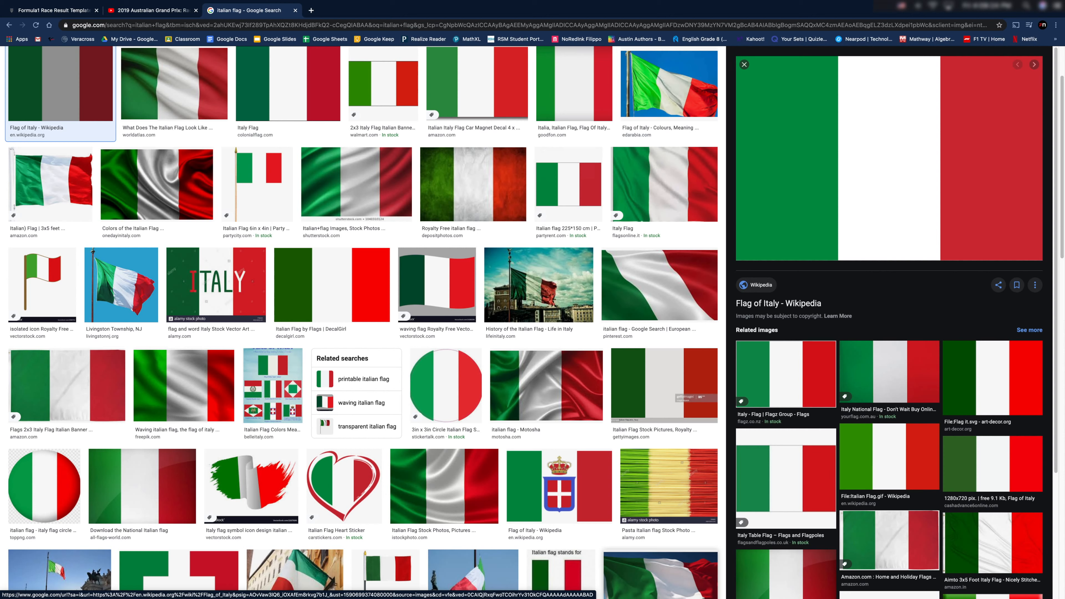
Return to the race template, paste the Italian flag, then undo that first paste.
mouse_move(675, 594)
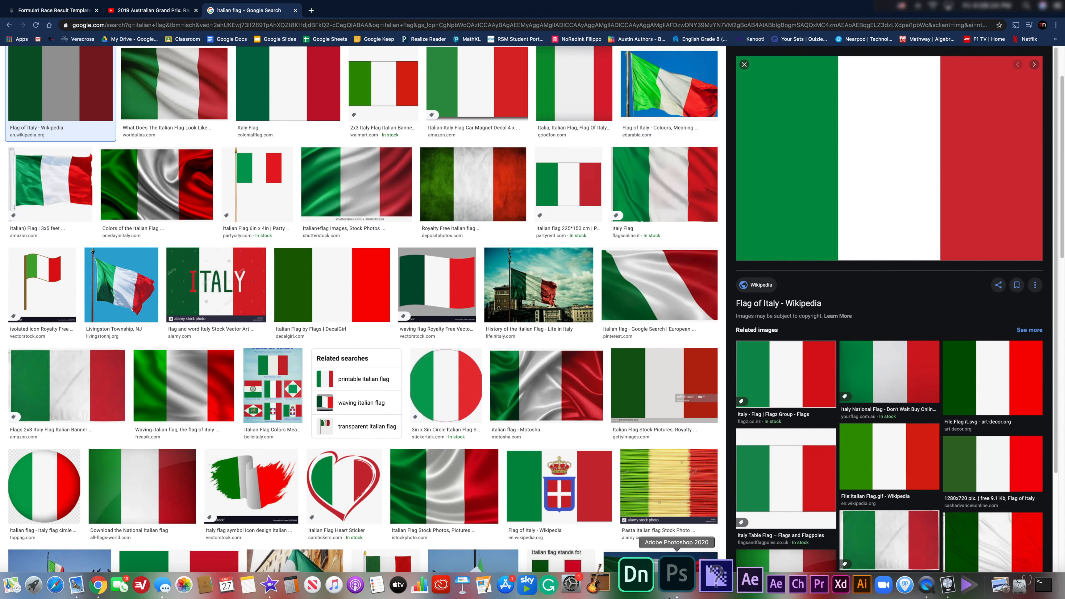
left_click(674, 574)
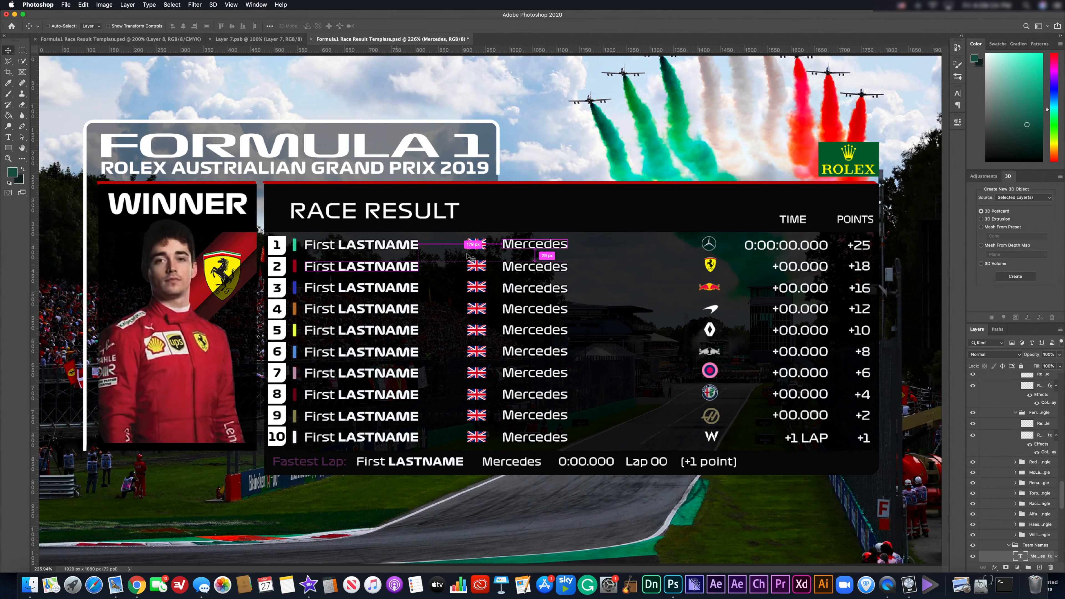
key("super+v")
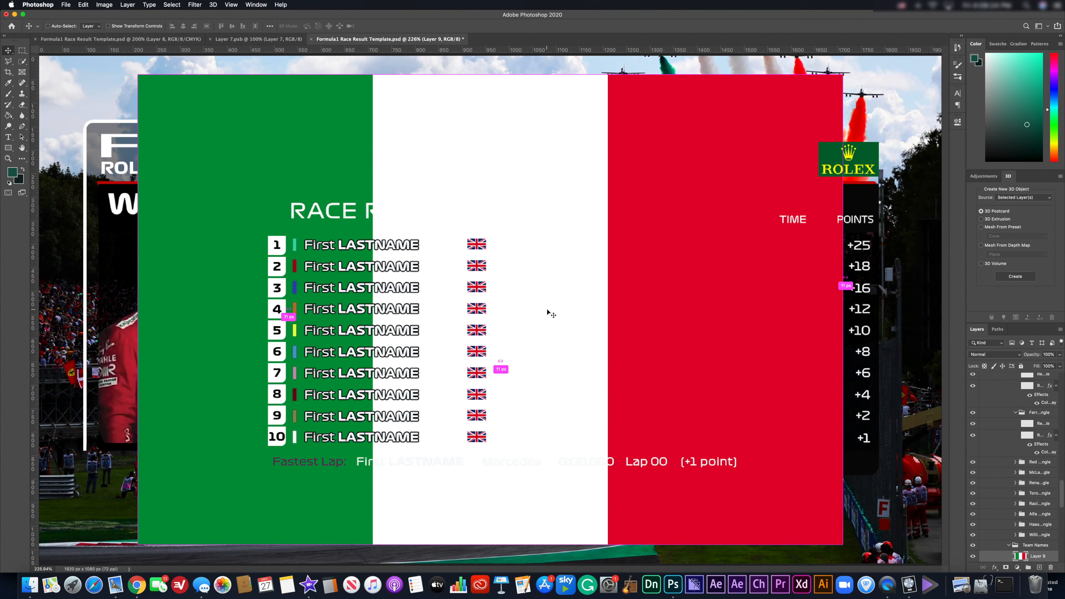
key("super+z")
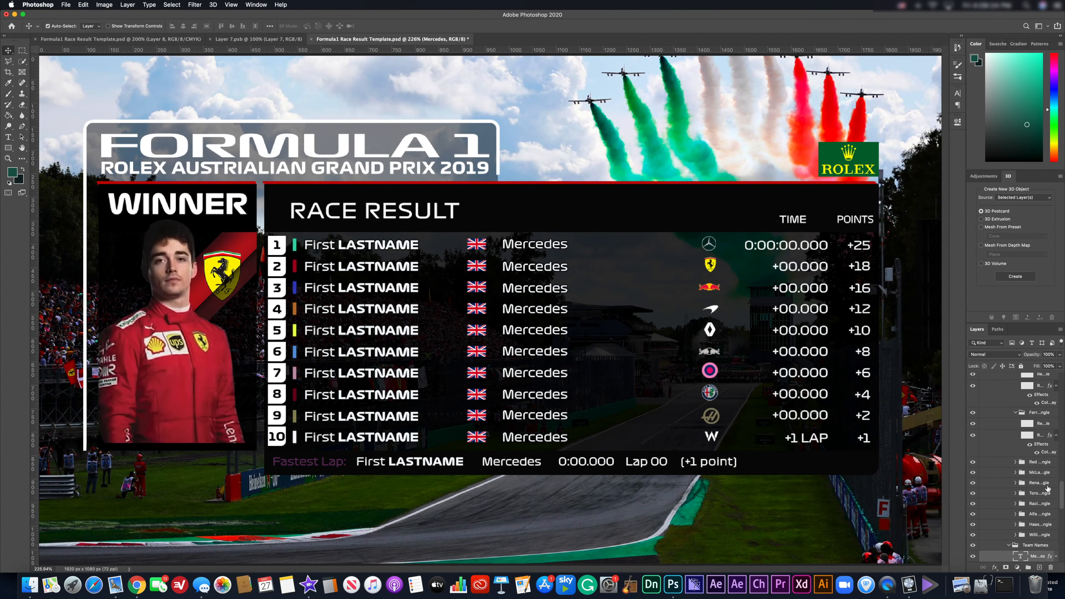
Paste the Italian flag again and scale it down onto row 1's flag position.
left_click(484, 249)
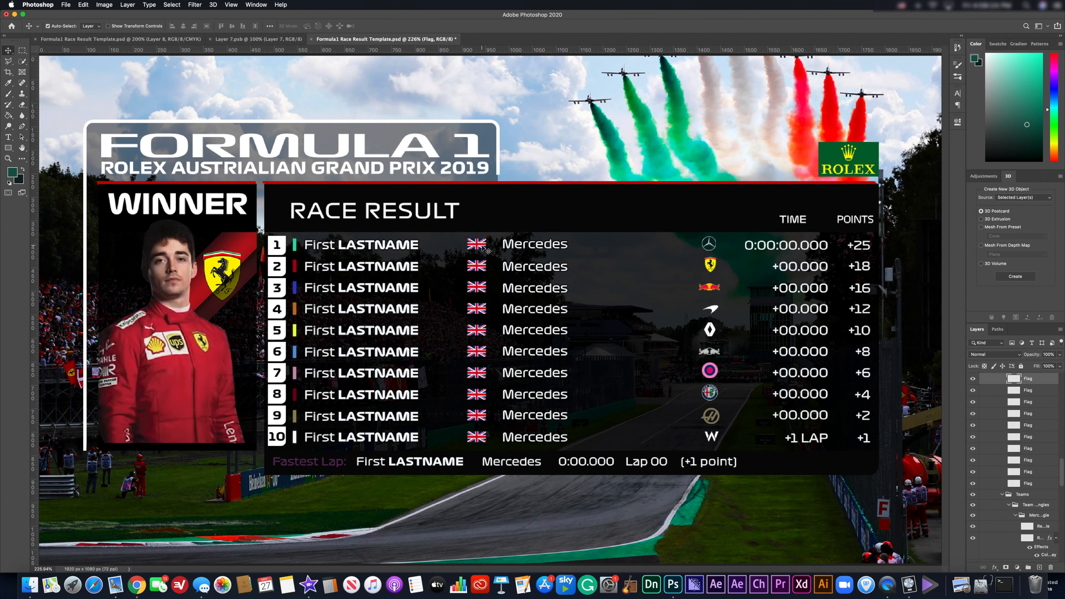
key("super+v")
key("super+t")
left_click_drag(843, 75, 489, 289)
key("super+equal")
key("super+equal")
key("super+equal")
key("super+equal")
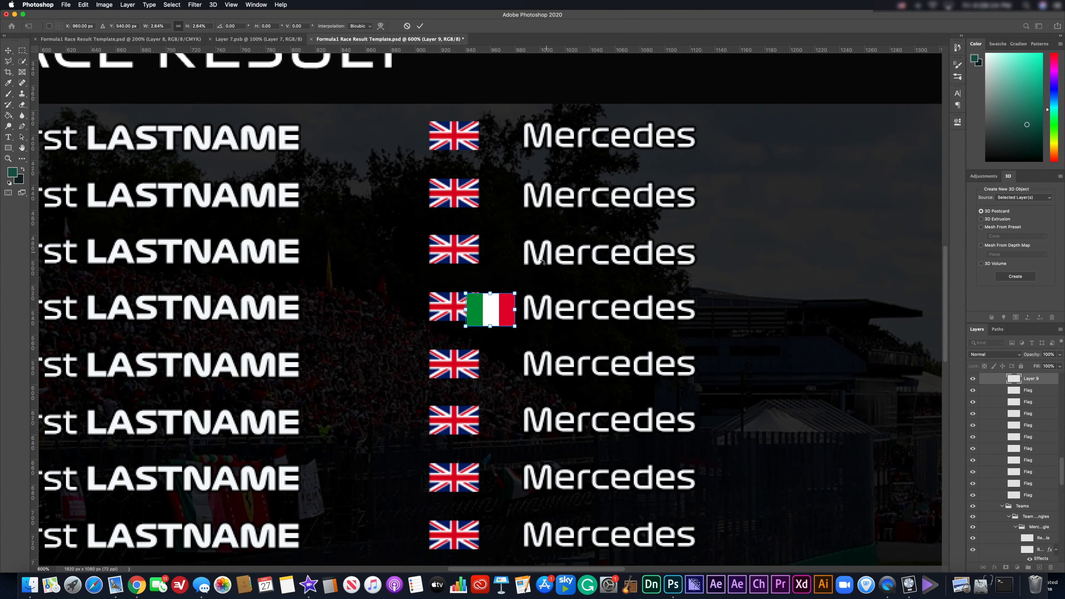
scroll(530, 293, "up", 2)
left_click_drag(499, 351, 462, 180)
scroll(471, 176, "up", 5)
key("Return")
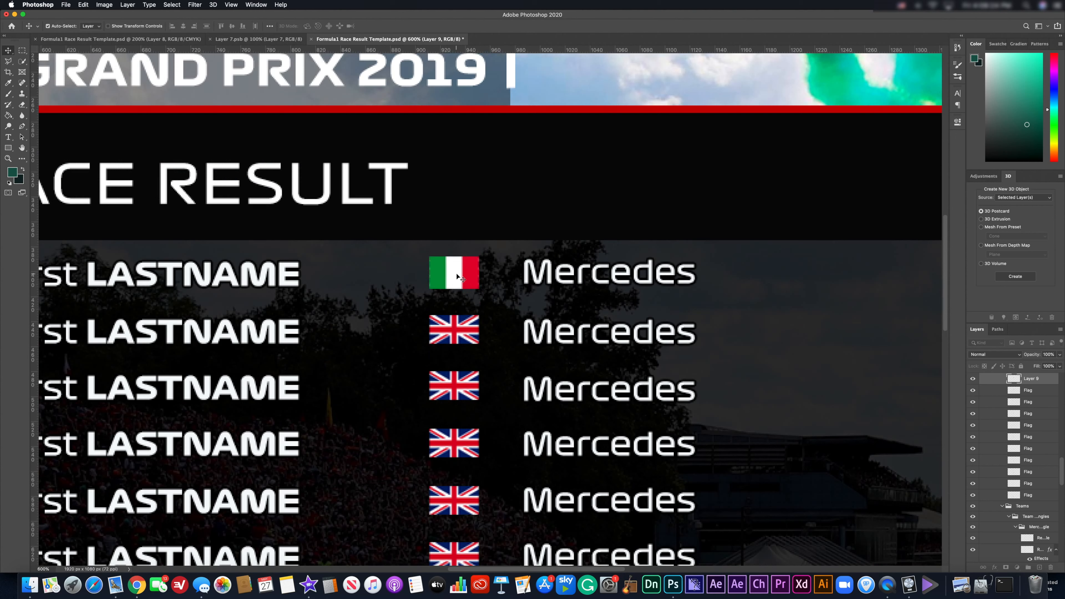
Adjust the flag's width to match the UK flags, then delete the trial Italian flag.
key("super+t")
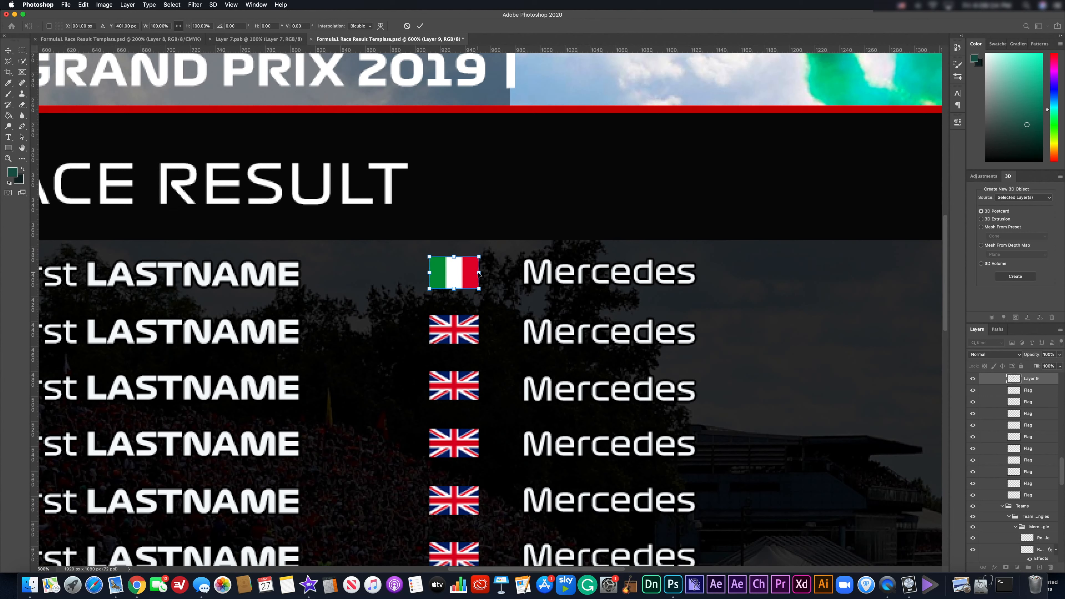
mouse_move(480, 272)
left_mouse_down()
mouse_move(469, 272)
mouse_move(481, 274)
left_mouse_up()
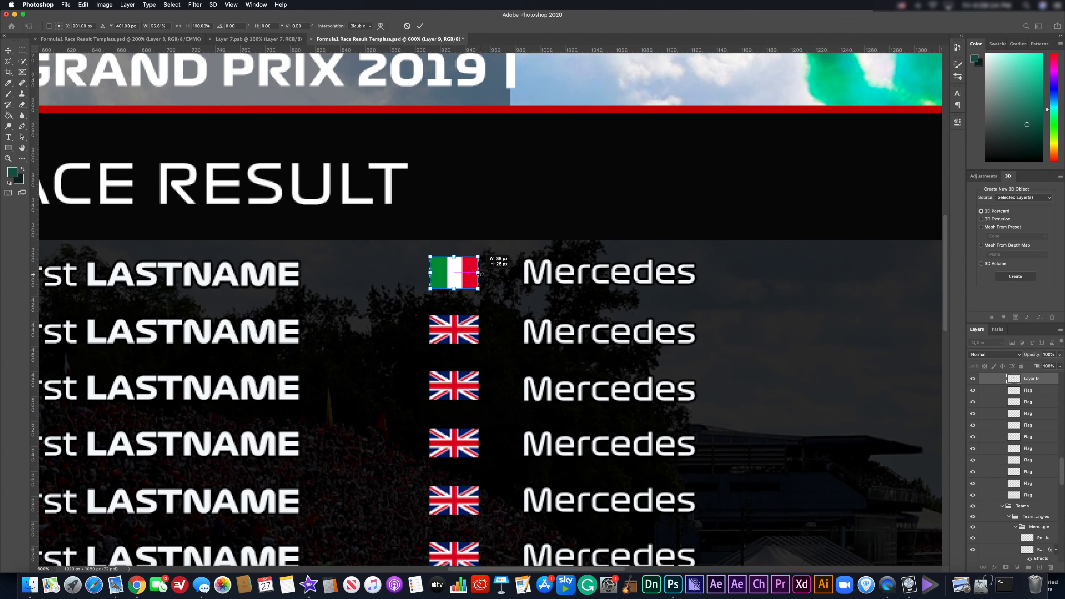
left_click_drag(481, 274, 479, 273)
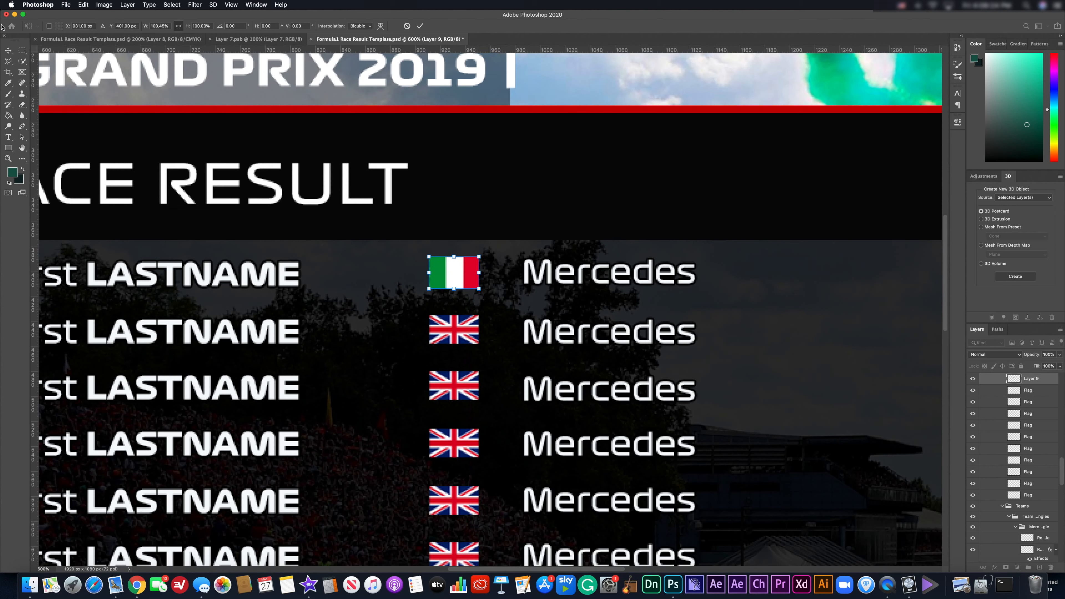
left_click(8, 49)
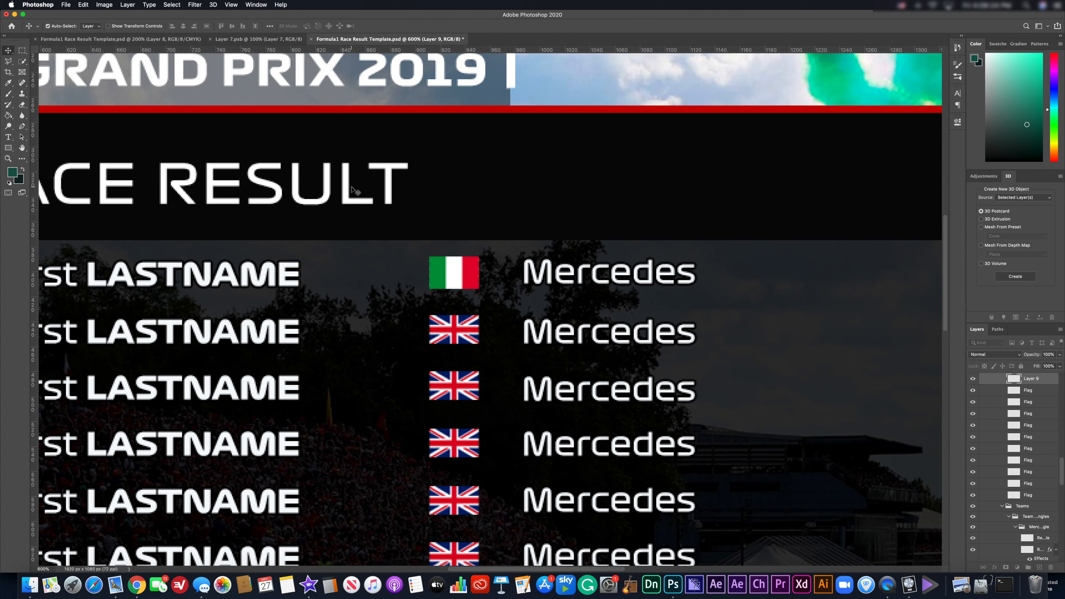
key("BackSpace")
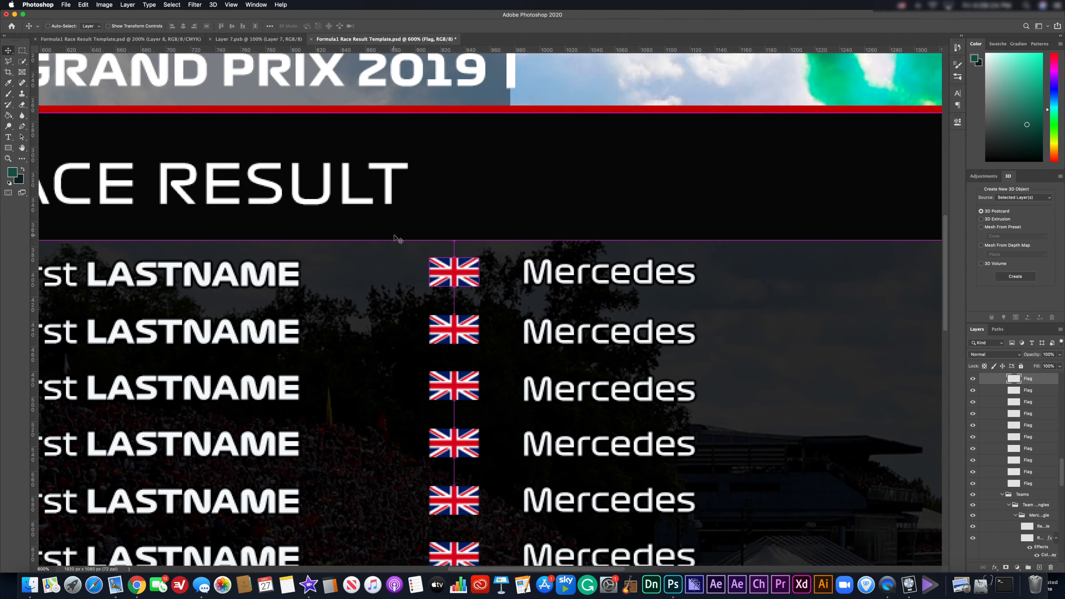
key("super+0")
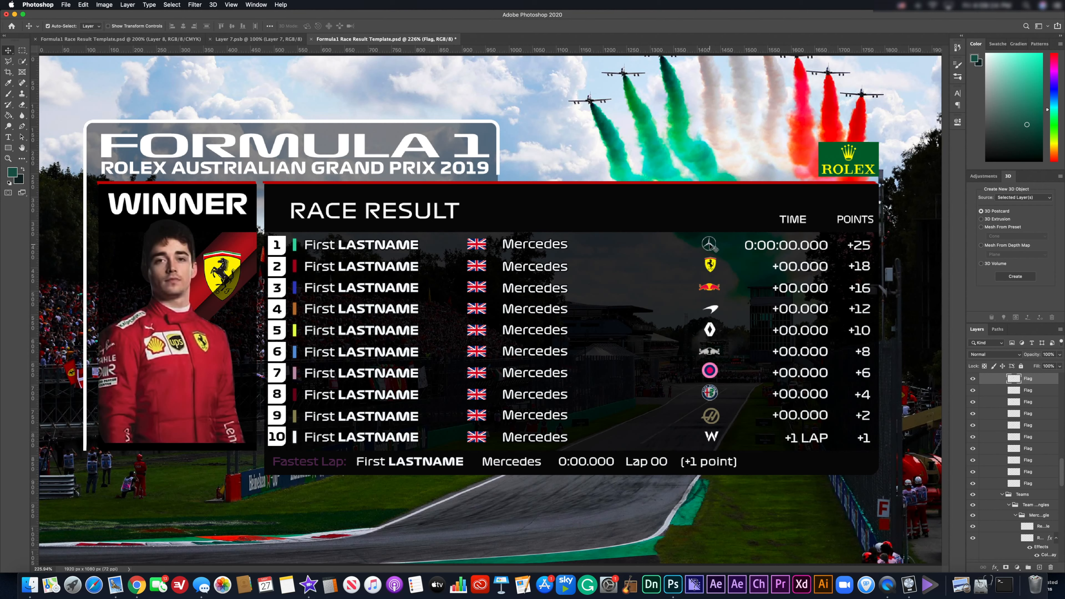
left_click(709, 244)
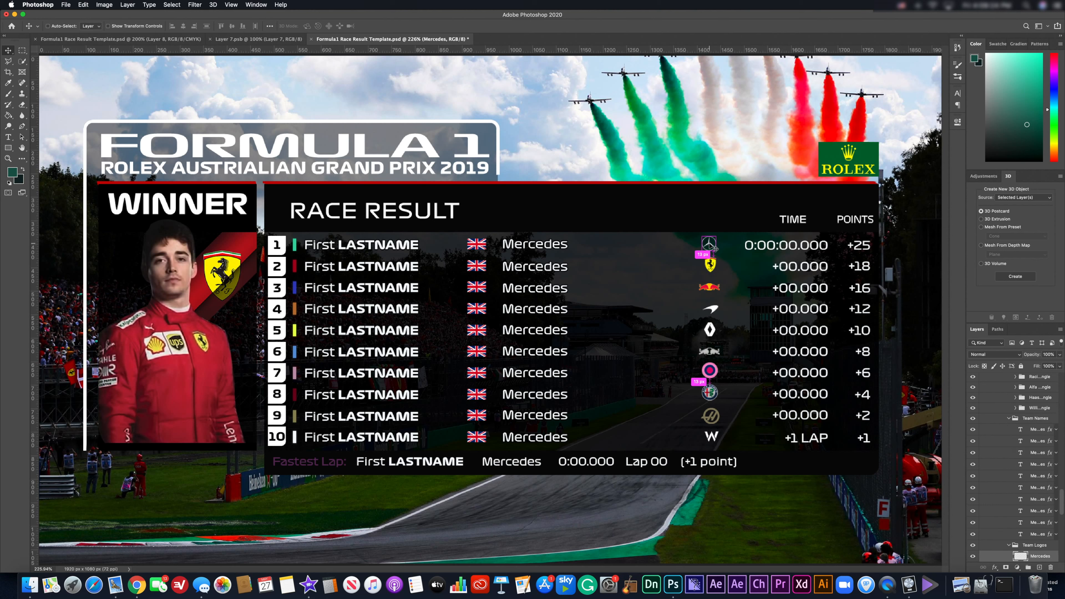
key("super+j")
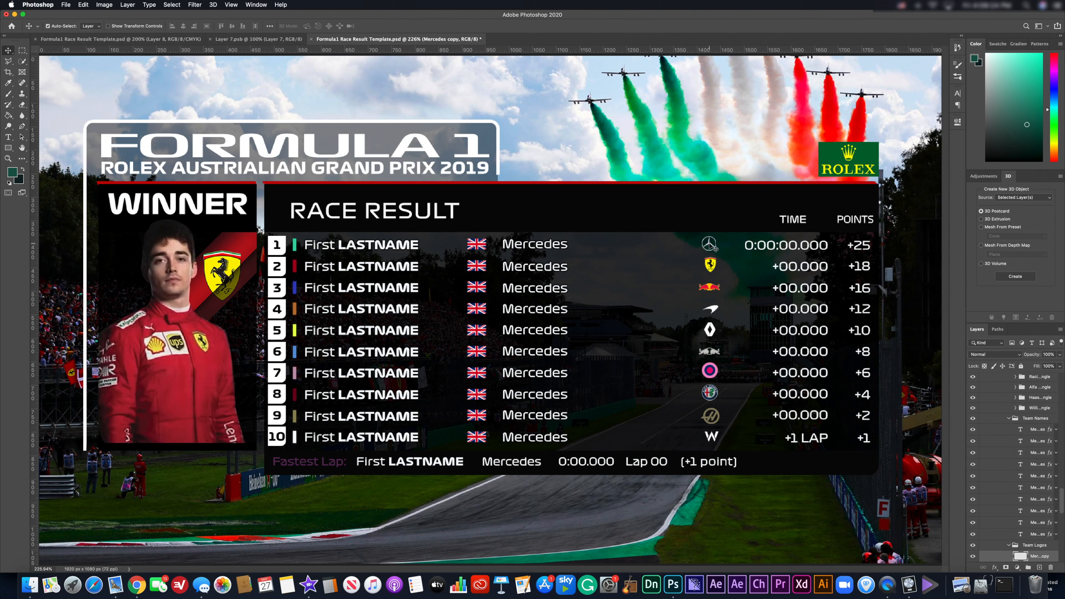
left_click_drag(715, 248, 709, 264)
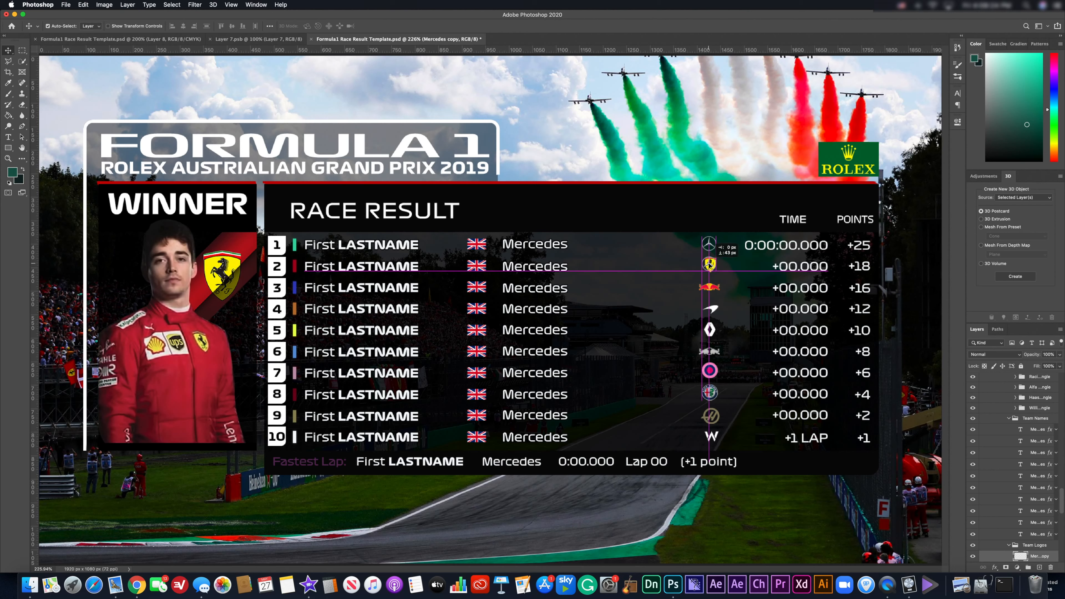
key("super+z")
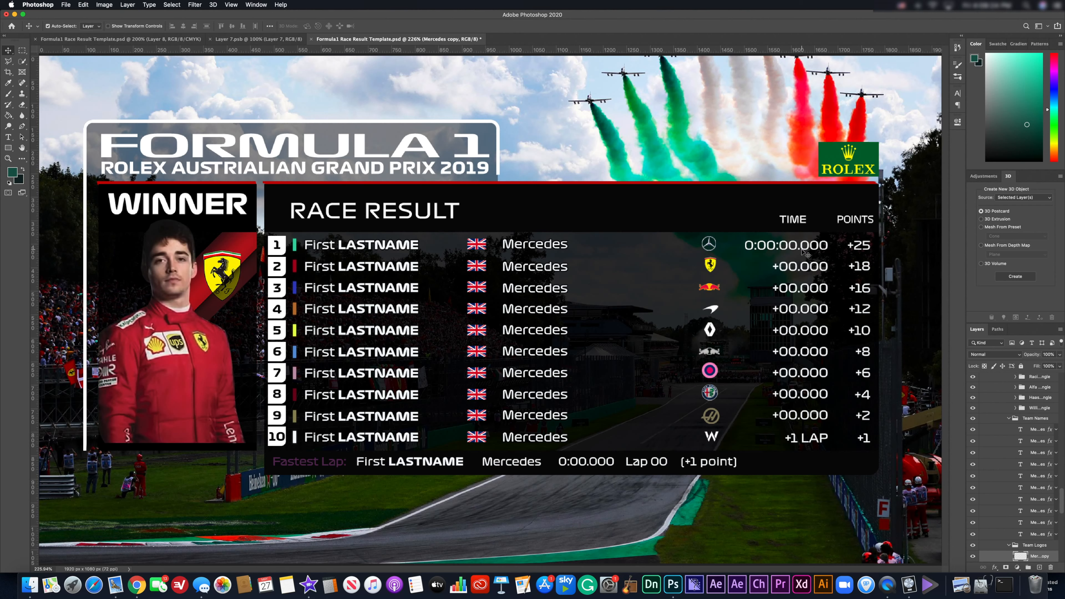
key("super+z")
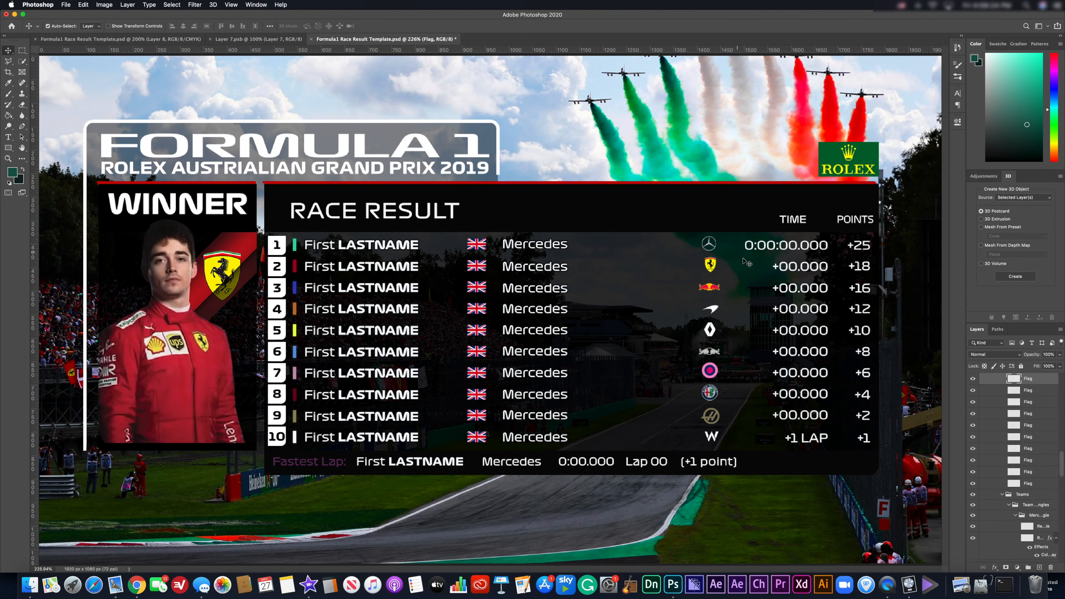
left_click(767, 251)
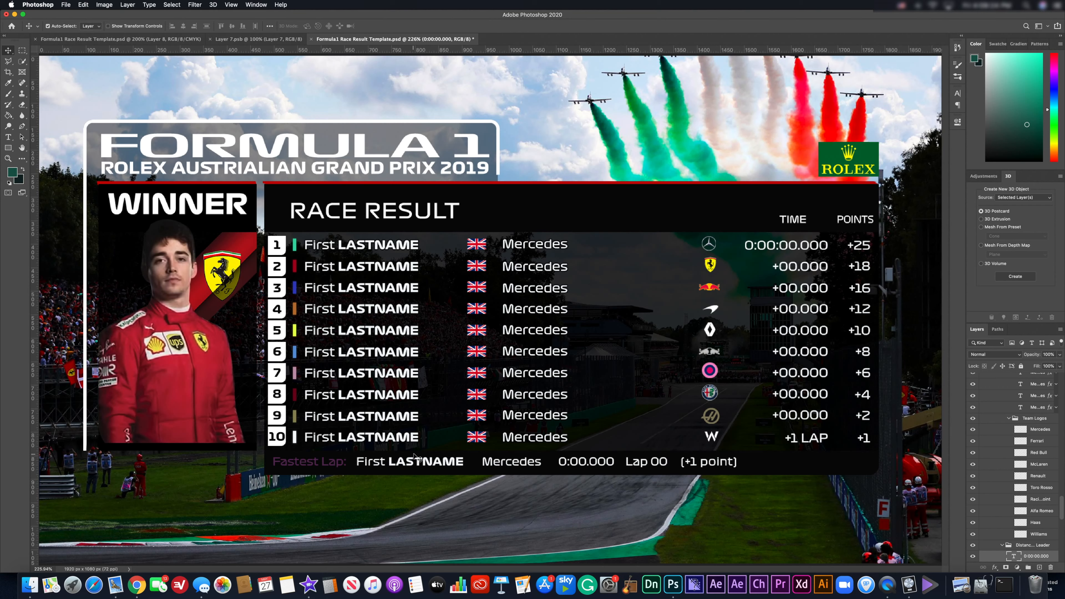
left_click(405, 465)
double_click(405, 466)
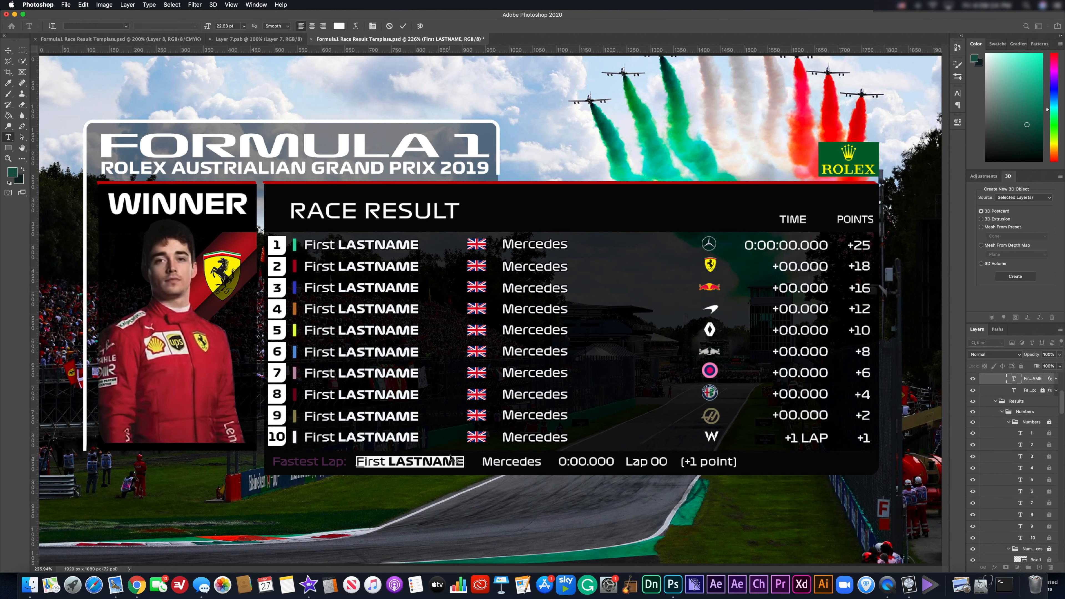
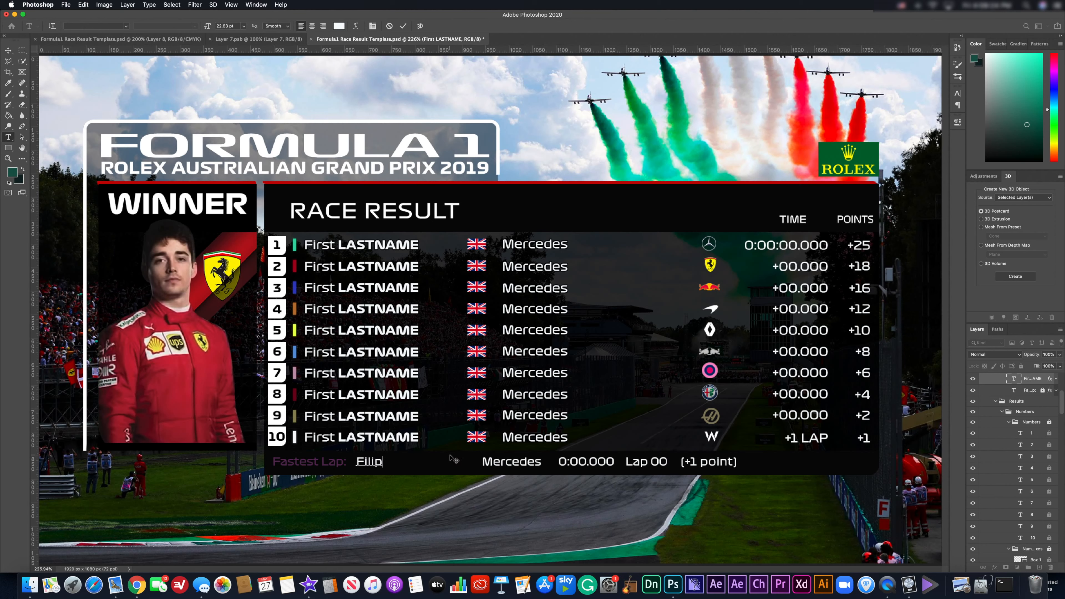
key("shift+Left")
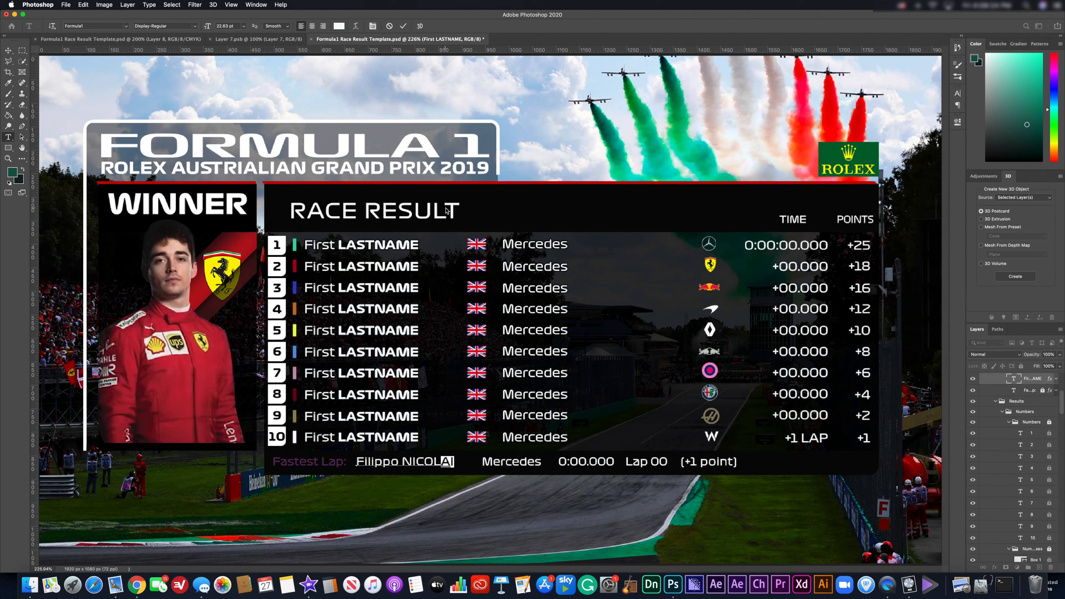
key("shift+Left")
key("shift+Left")
key("shift+Left")
key("shift+Left")
key("shift+Left")
left_click(196, 25)
left_click(160, 34)
key("super+h")
key("super+h")
left_click(8, 51)
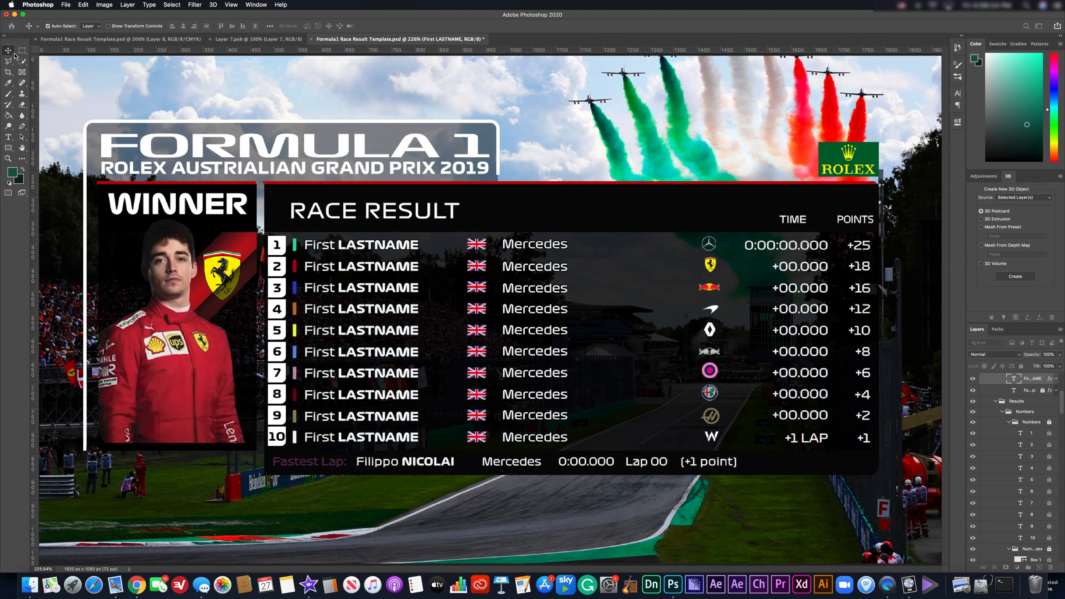
key("super+z")
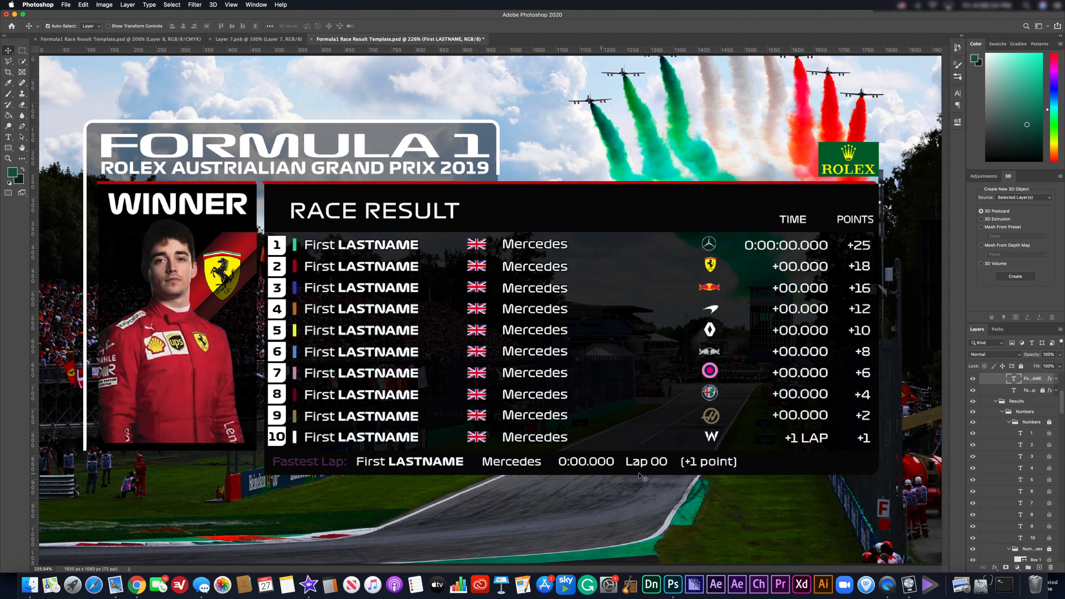
Hide the Layer 8 track photo and show the Screen Shot highlights layer instead.
left_click(630, 447)
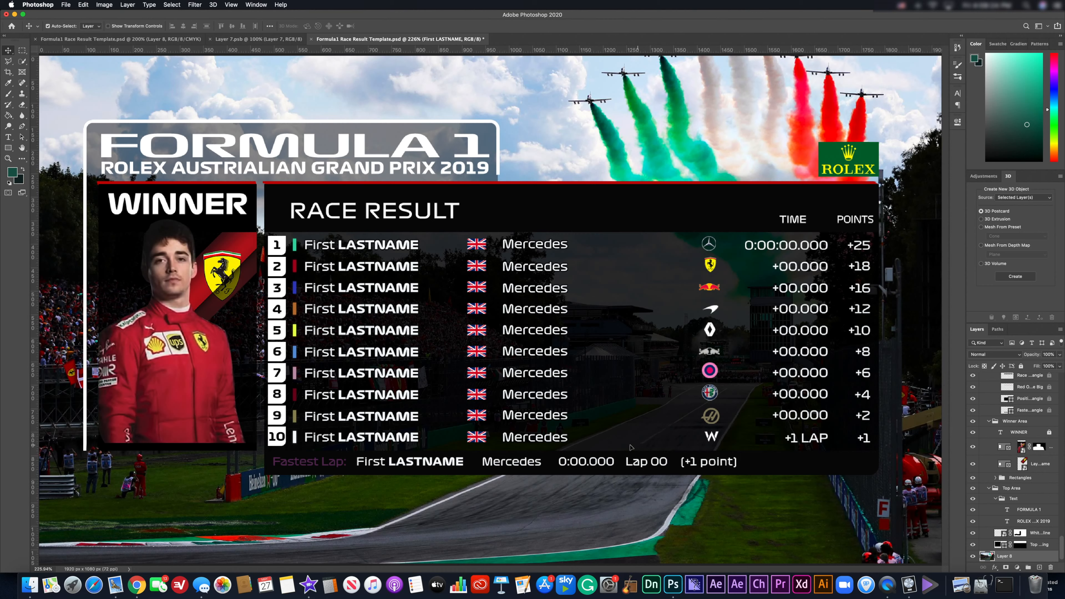
left_click_drag(630, 447, 601, 398)
key("super+z")
scroll(1013, 483, "down", 1)
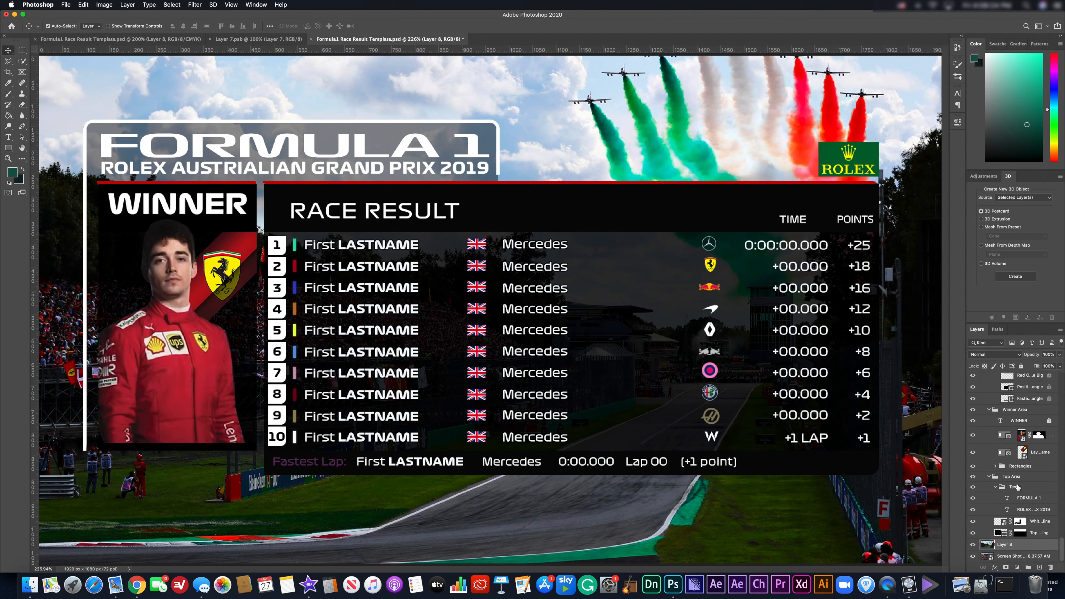
left_click(973, 545)
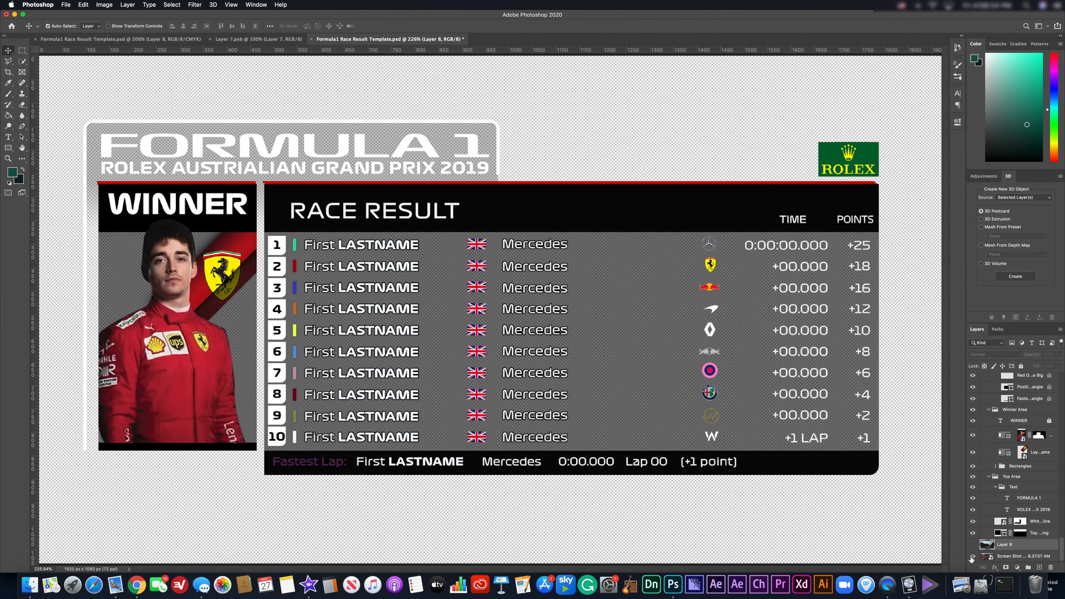
left_click(971, 557)
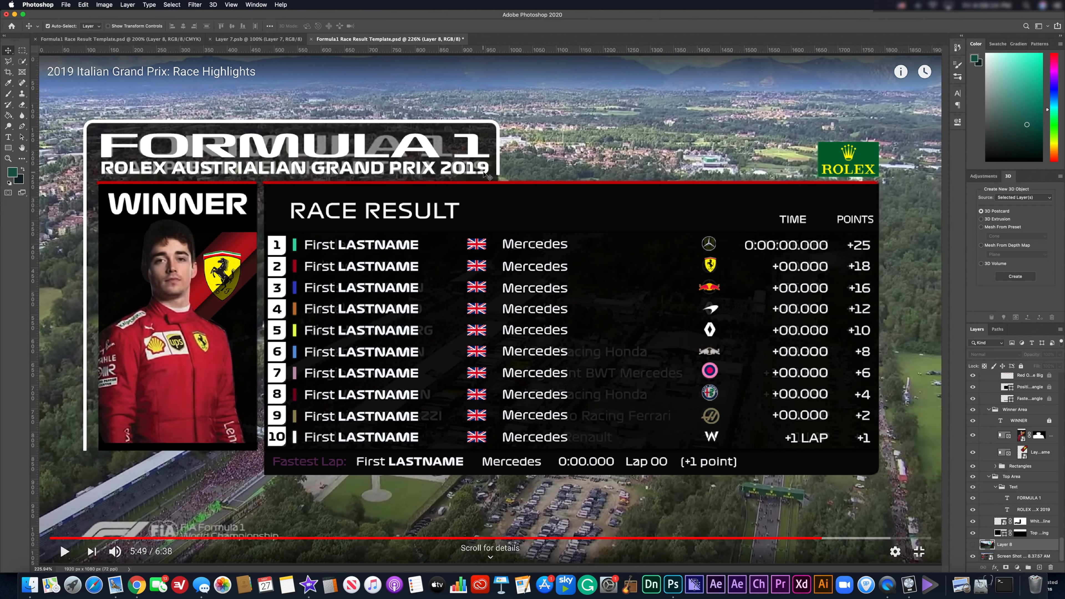
left_click(428, 147)
key("super+t")
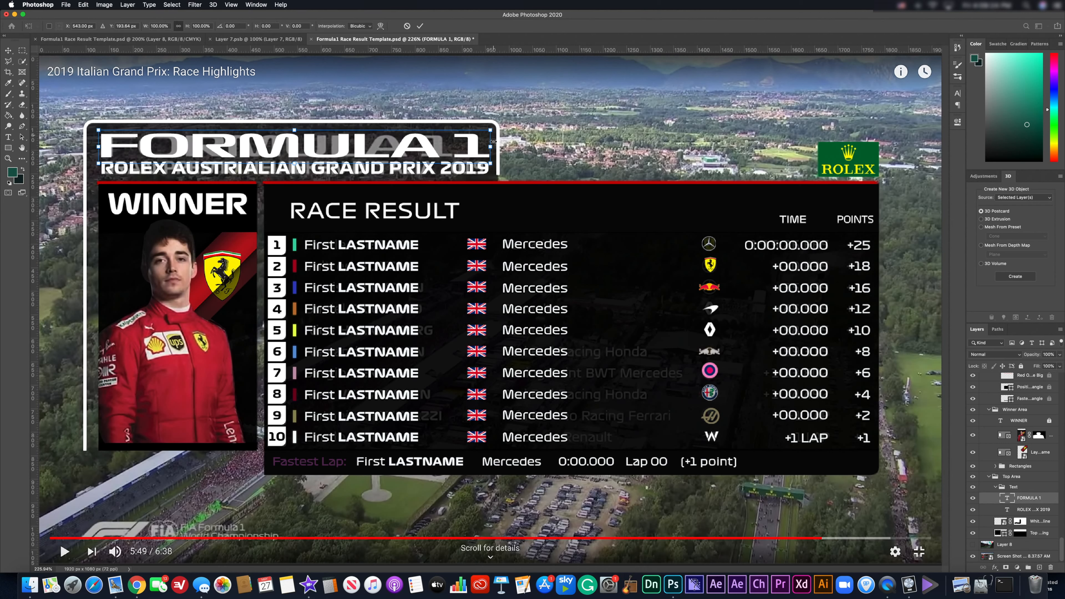
left_click_drag(481, 144, 453, 146)
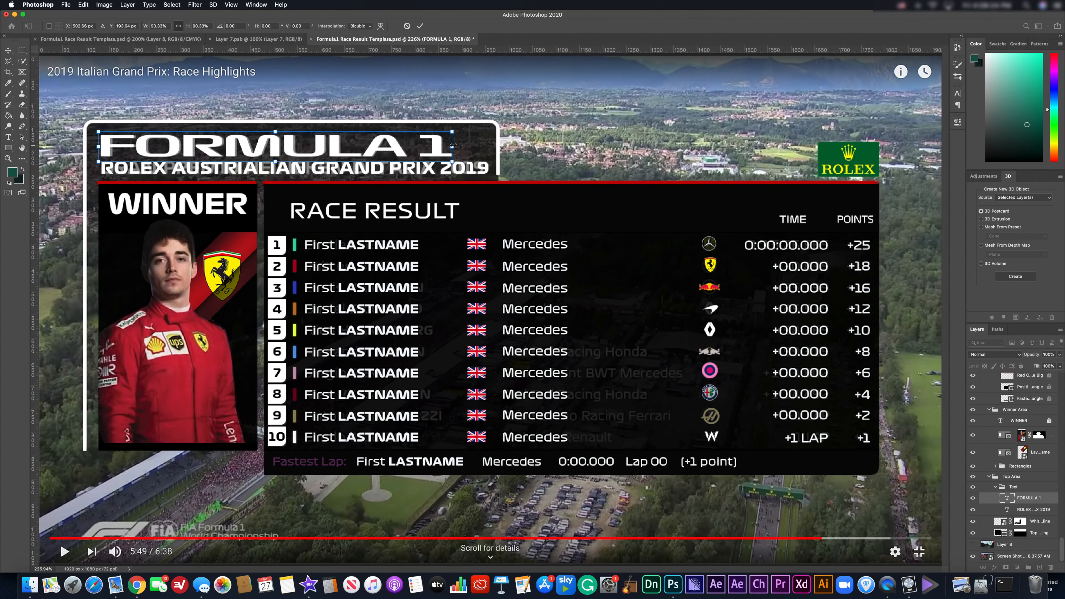
key("super+z")
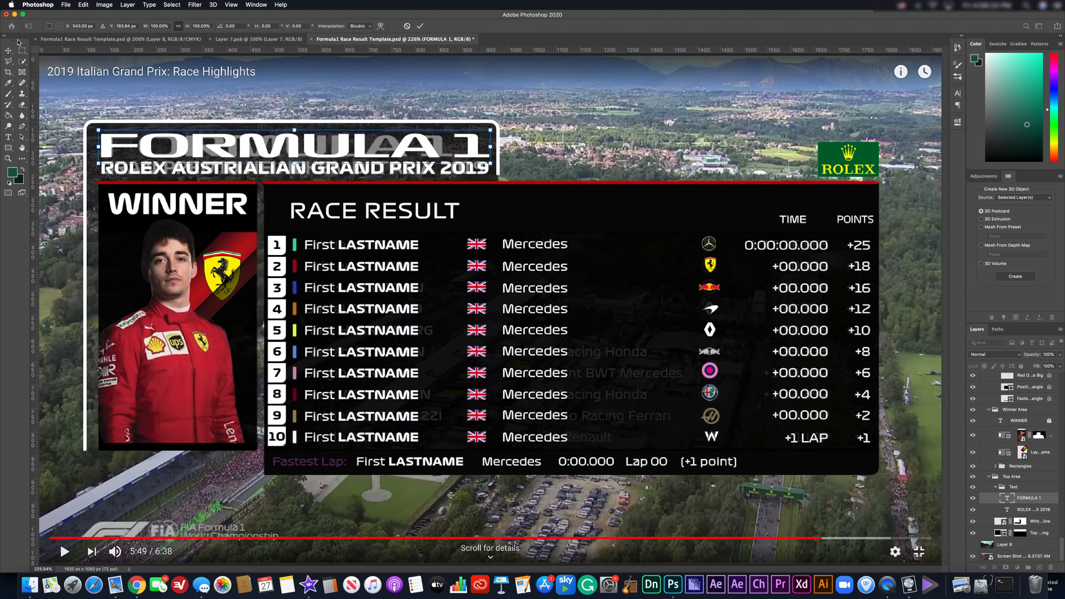
key("Escape")
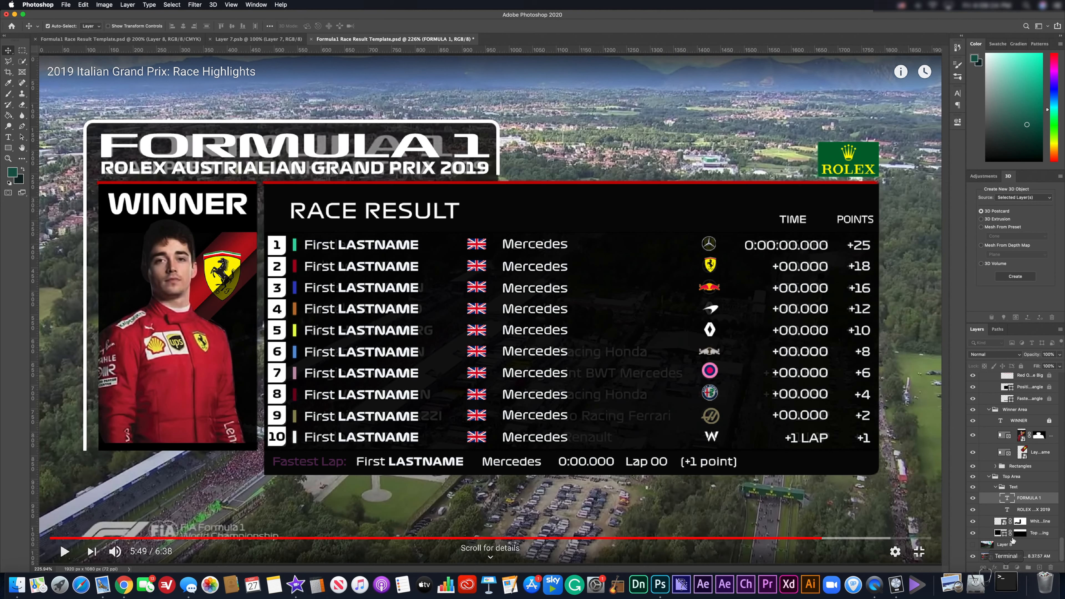
left_click(1032, 555)
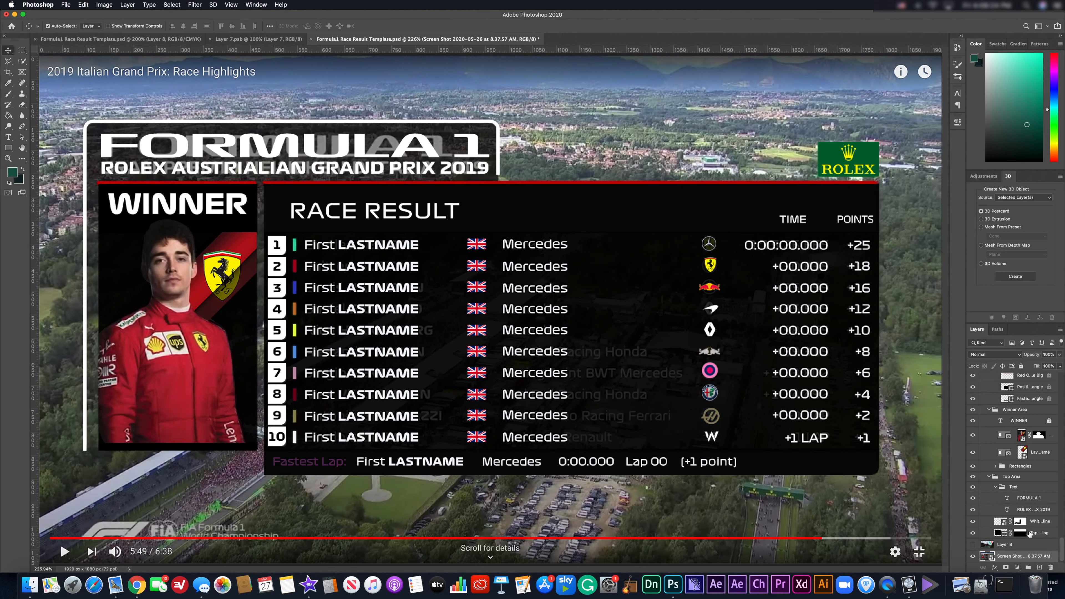
Hide the Screen Shot and Layer 8 backgrounds for a transparent canvas.
left_click(971, 555)
left_click(972, 545)
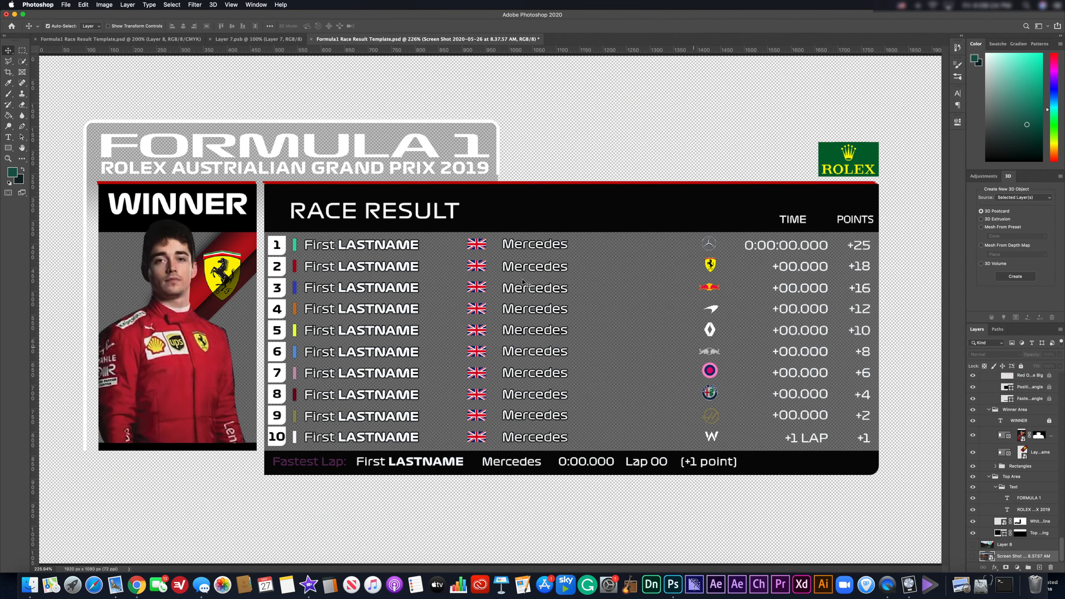
key("super+minus")
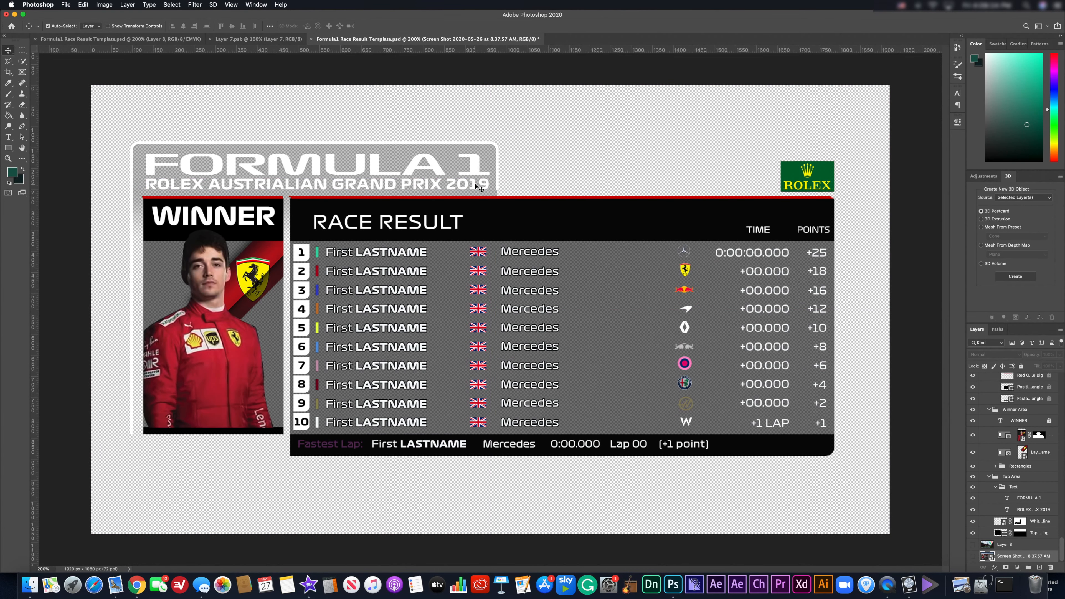
Save As on the computer, choosing Desktop as the location and PNG as the format.
left_click(66, 4)
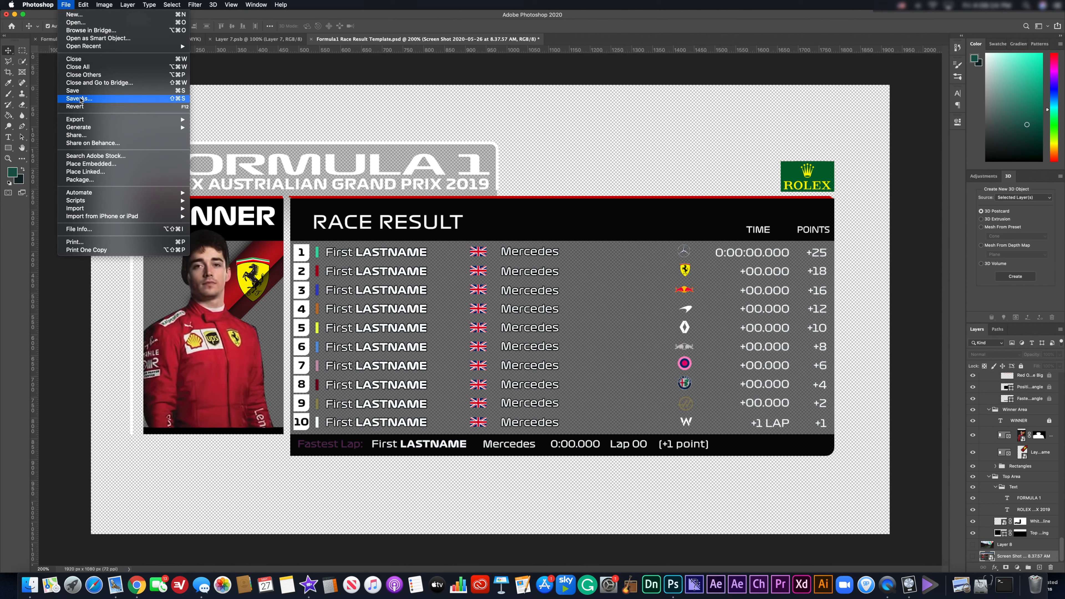
left_click(80, 99)
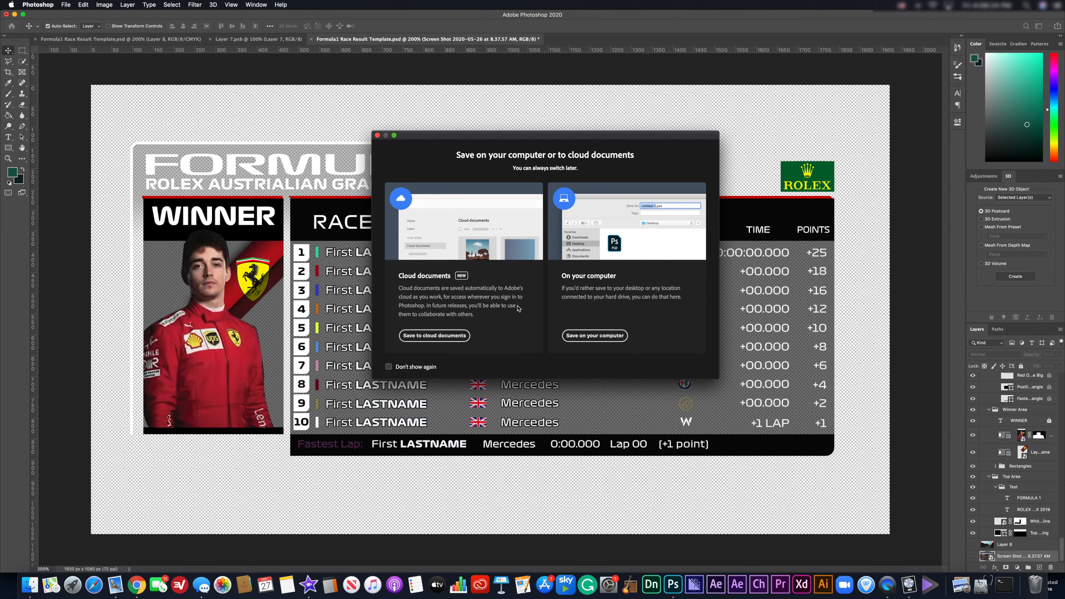
left_click(577, 336)
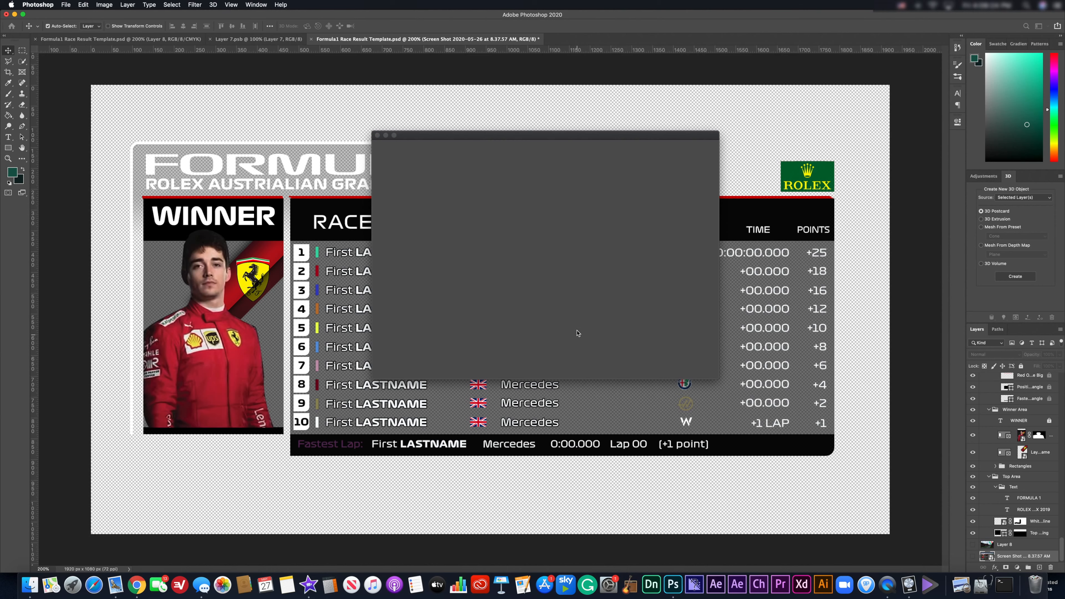
left_click(535, 155)
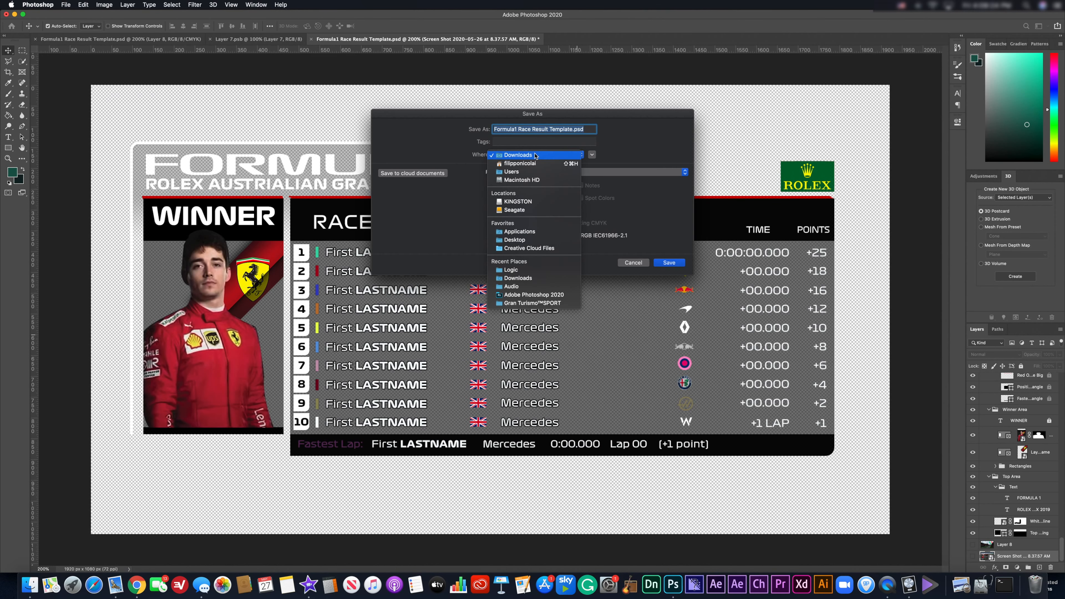
left_click(518, 201)
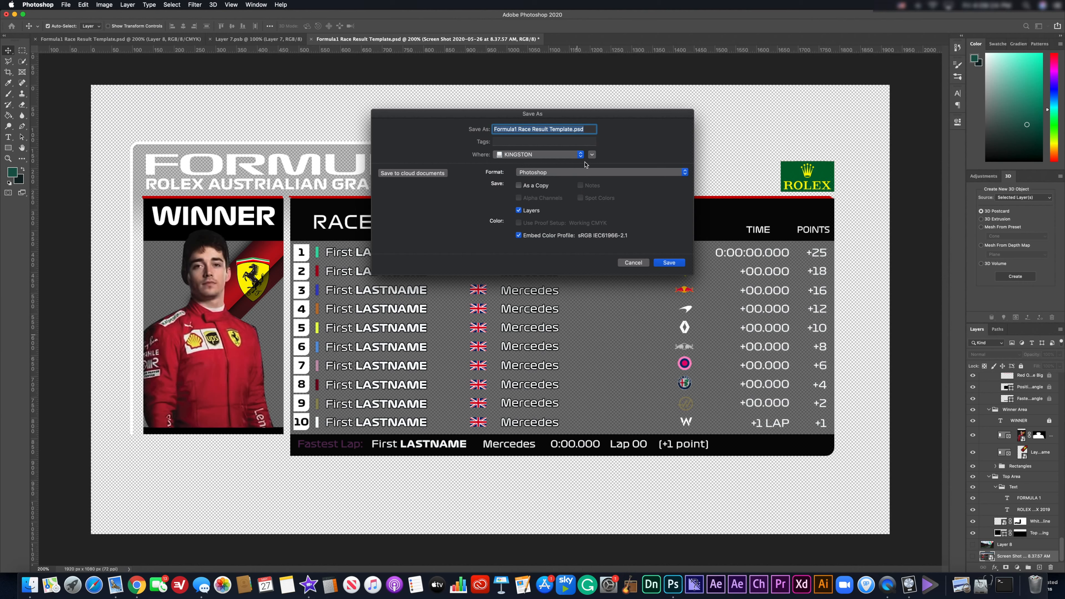
left_click(580, 155)
left_click(558, 197)
left_click(582, 173)
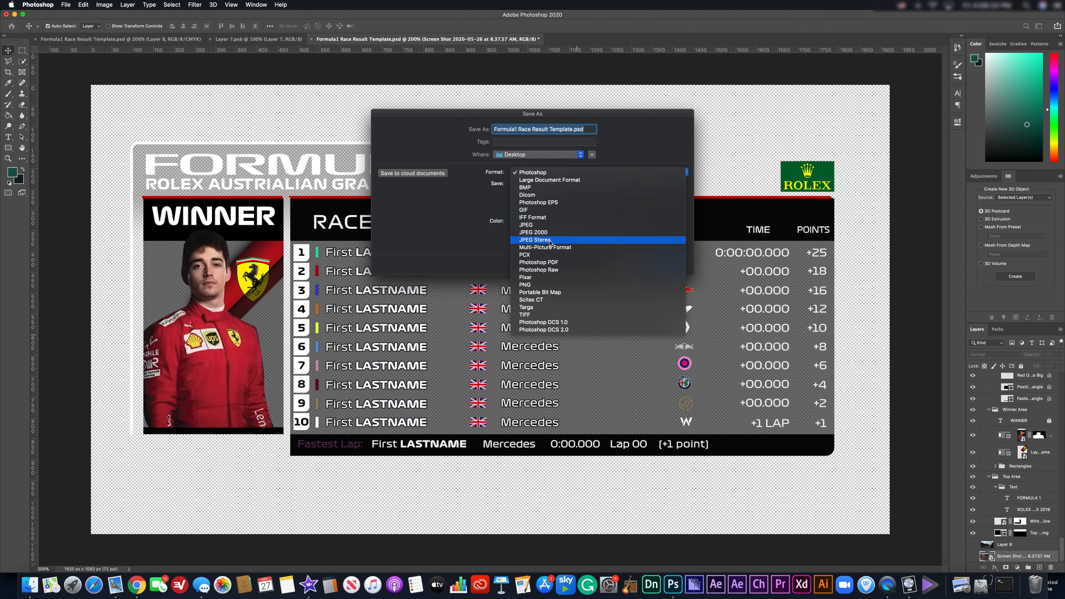
left_click(545, 286)
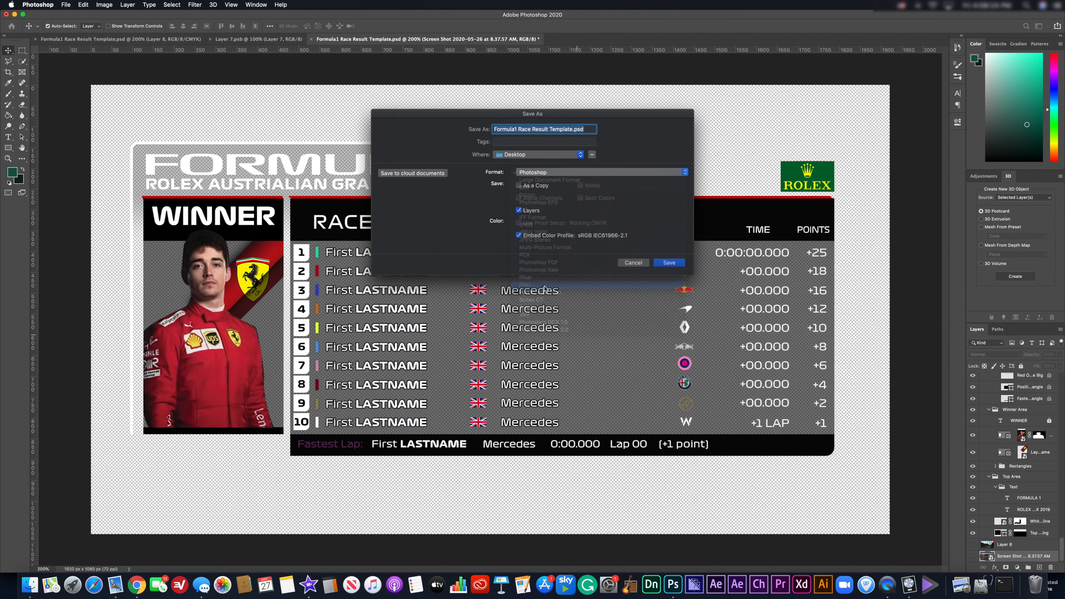
Name the file 'ITALIAN GP RA' and confirm the PNG save.
type("ITALIAN GP QUALI.png")
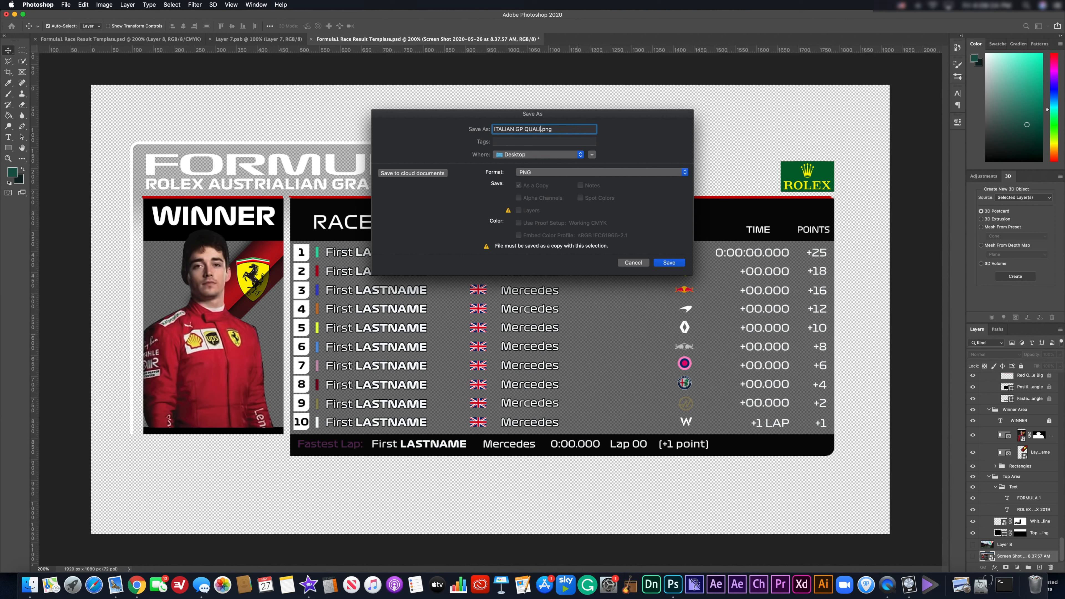
key("BackSpace")
key("BackSpace")
key("BackSpace")
type("RACE STANDONG")
key("BackSpace")
key("BackSpace")
key("BackSpace")
key("BackSpace")
key("BackSpace")
key("BackSpace")
key("BackSpace")
key("BackSpace")
key("BackSpace")
left_click(669, 262)
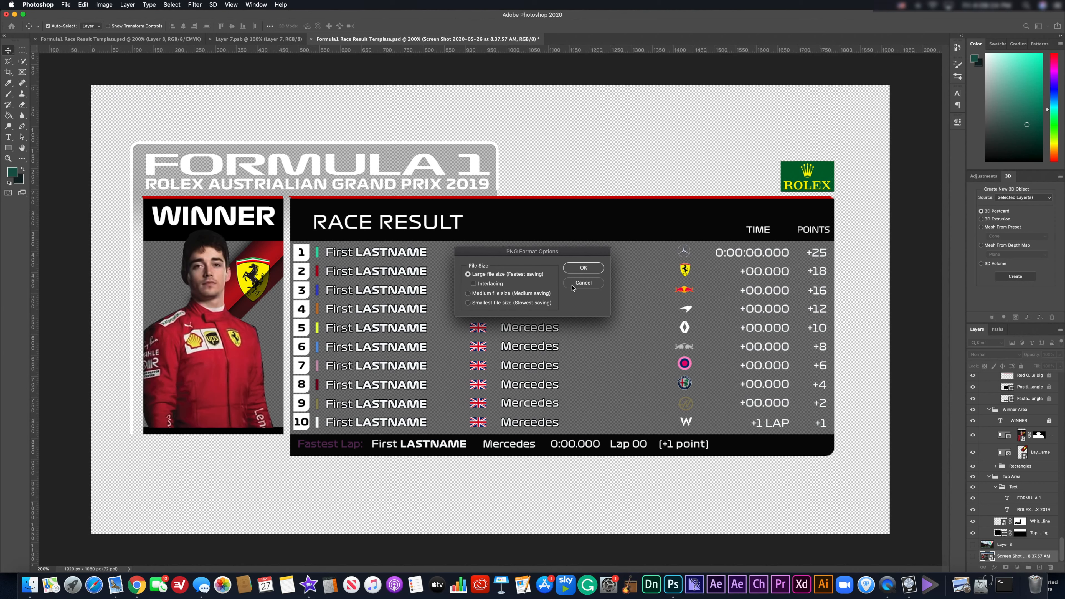
Cancel PNG Format Options, show Layer 8's track photo again and reapply the last blur filter.
left_click(582, 284)
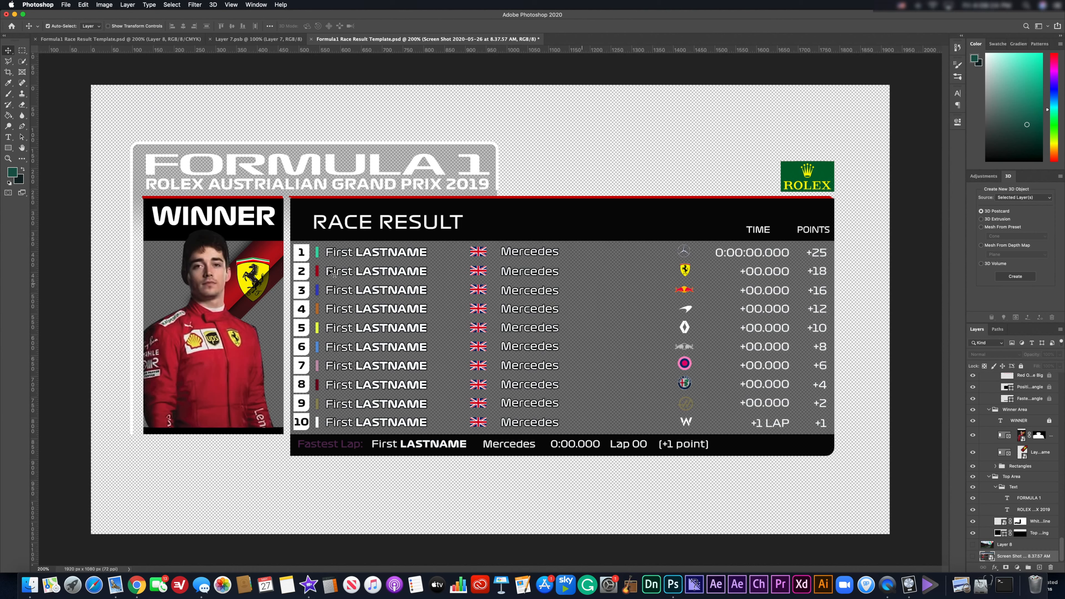
left_click(972, 544)
left_click(989, 544)
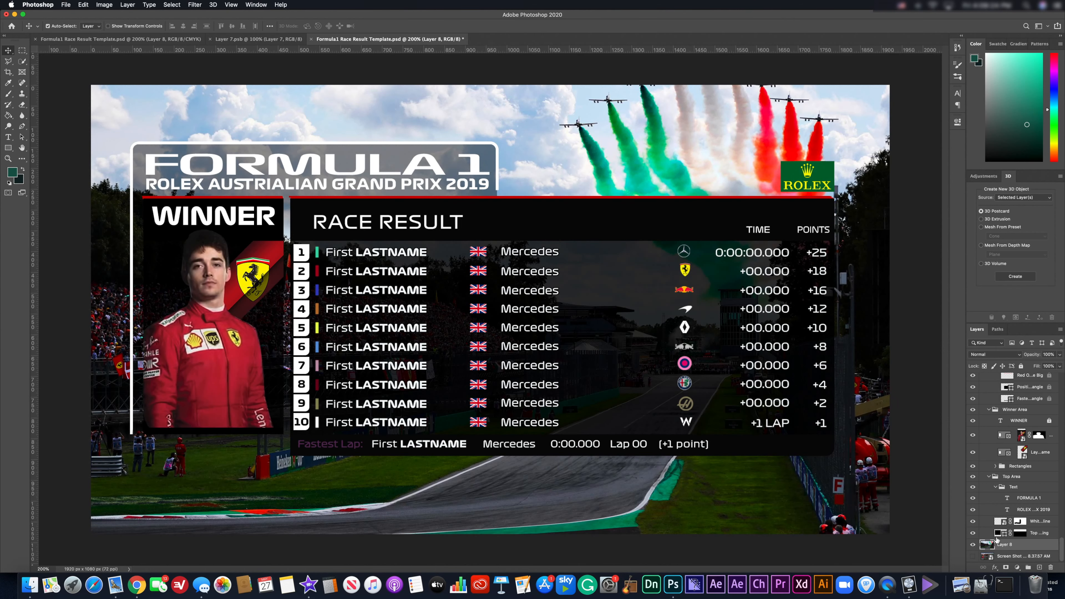
left_click(196, 4)
left_click(199, 16)
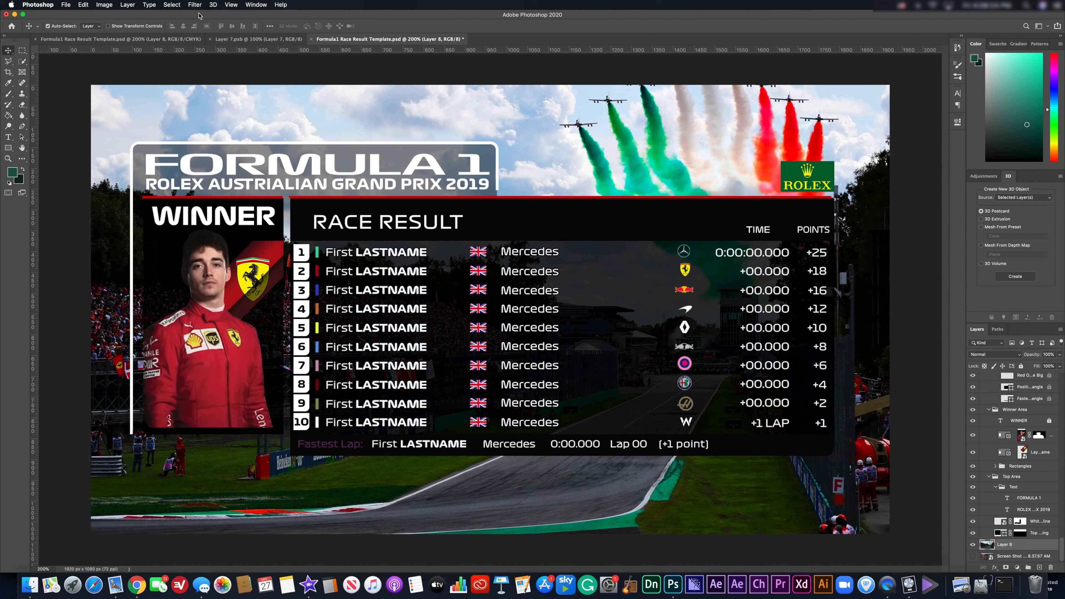